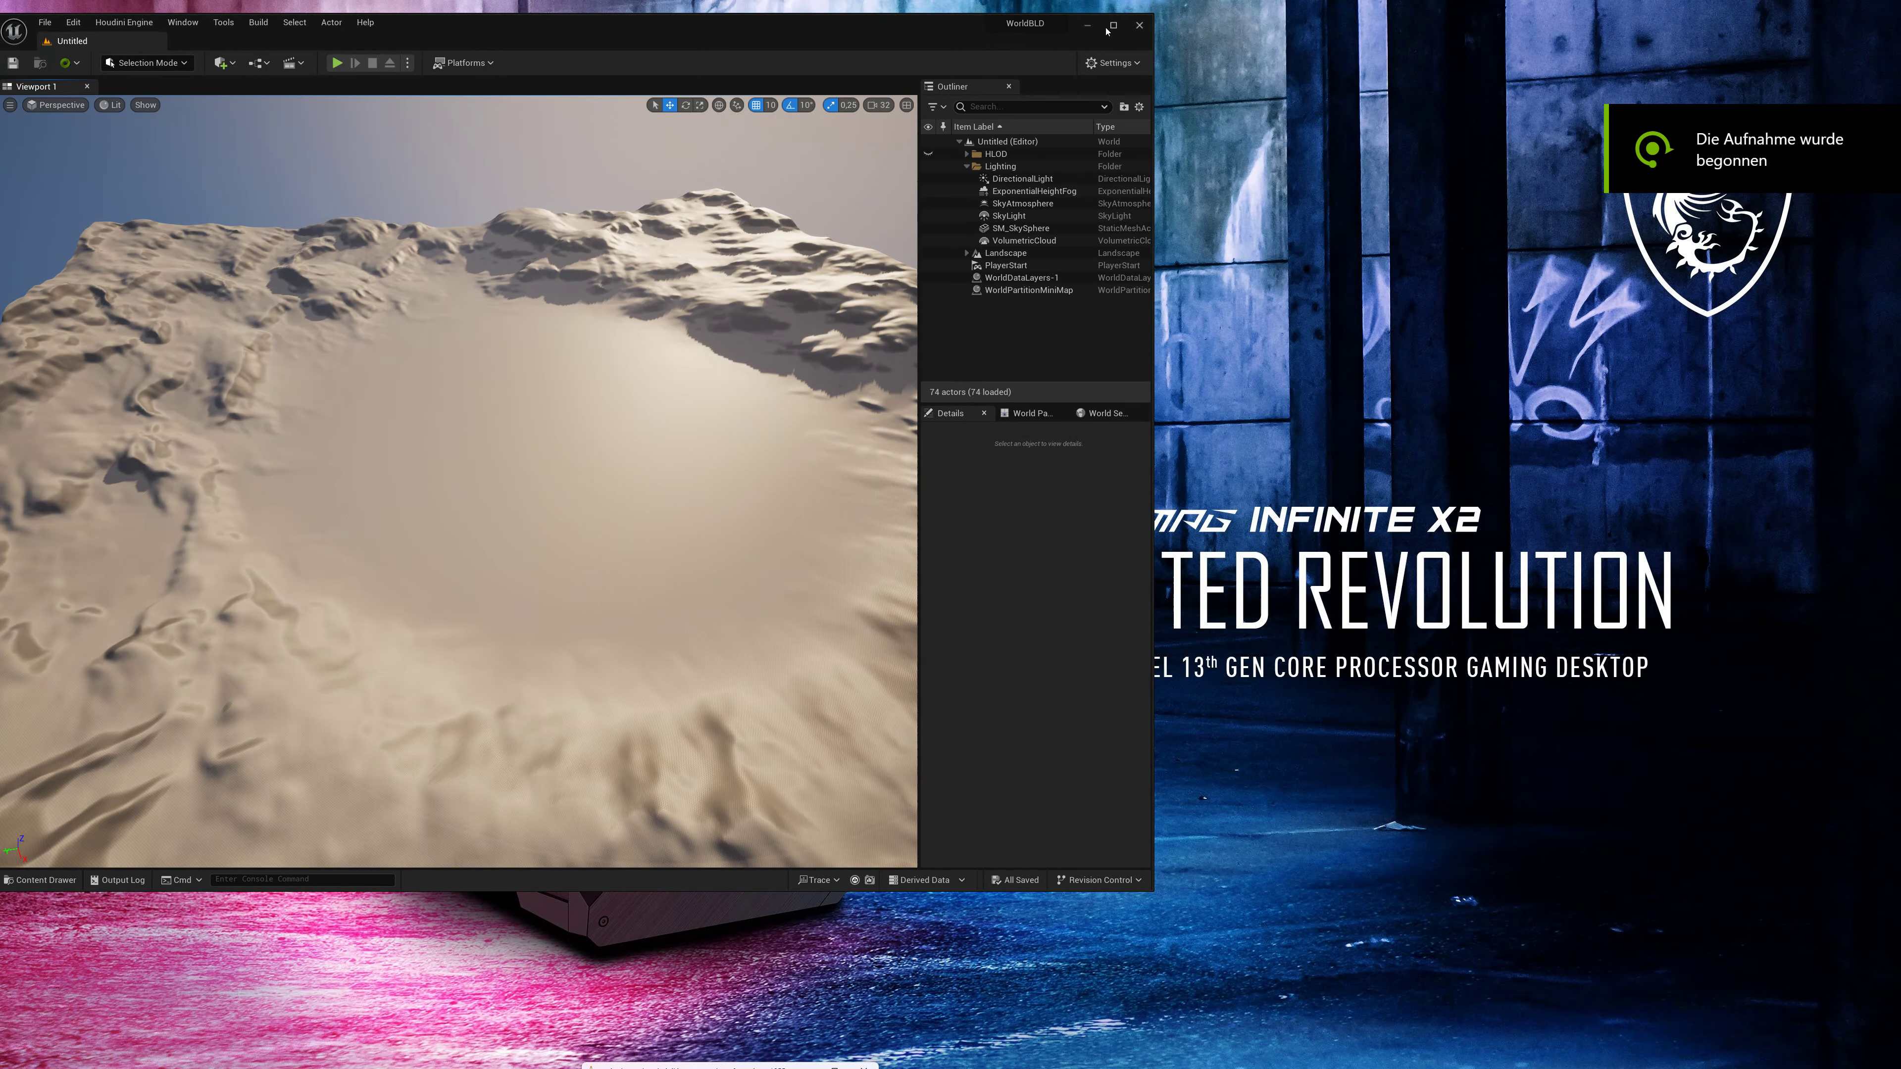
Maximize the editor, switch to City Builder mode, and load the Modern City kit.
click(1114, 24)
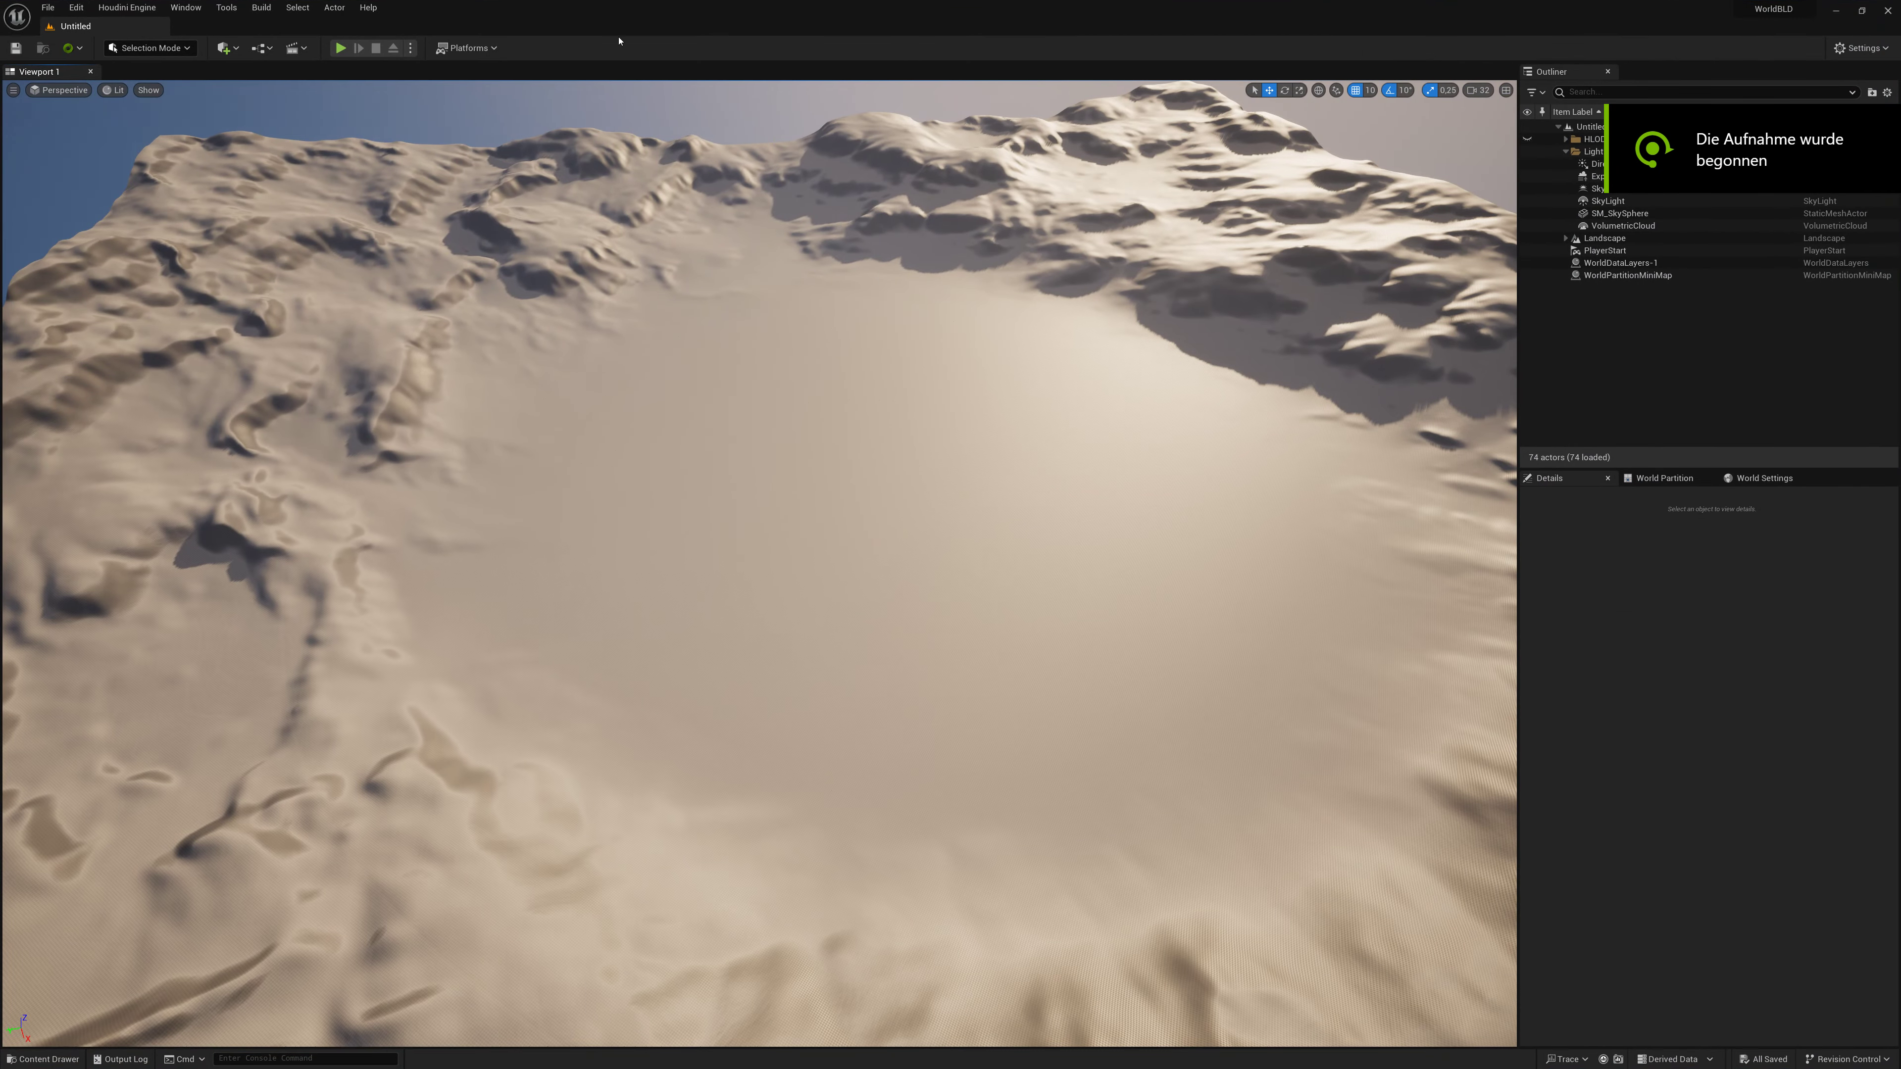
click(108, 48)
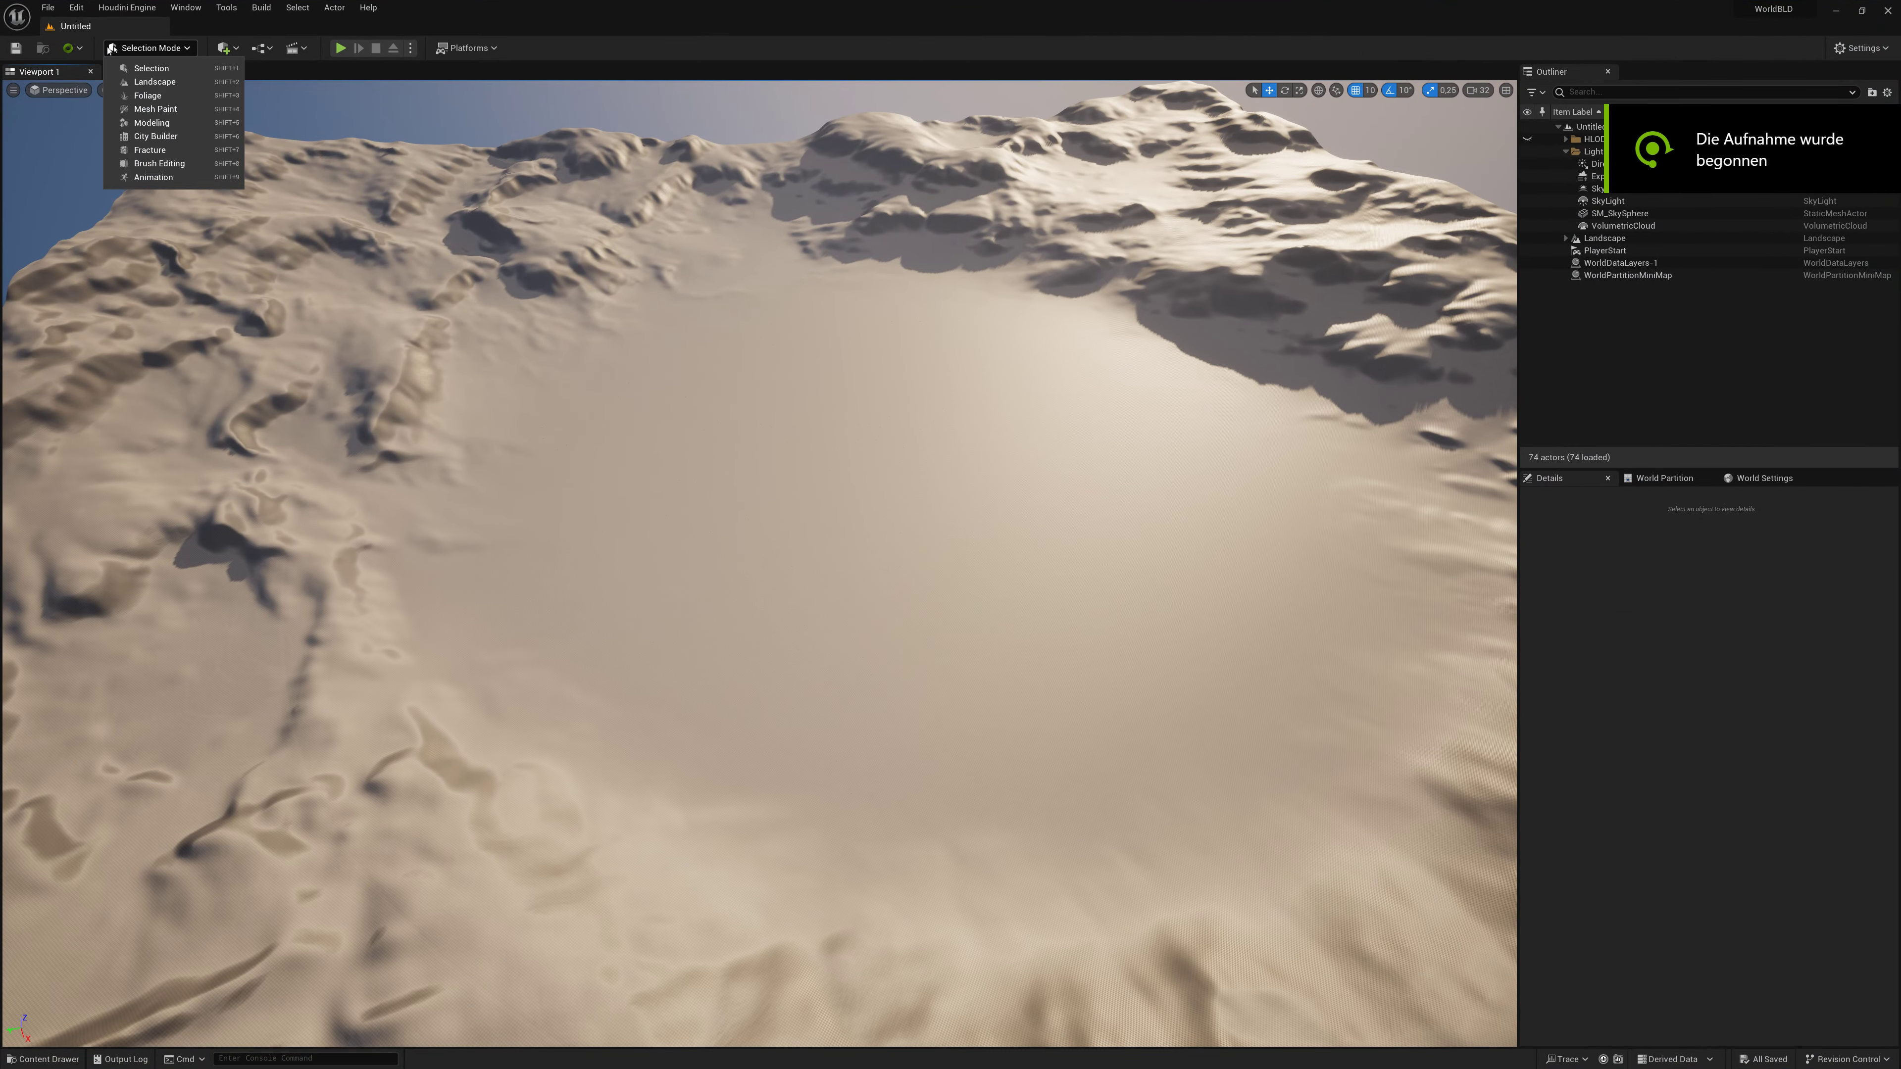
click(177, 139)
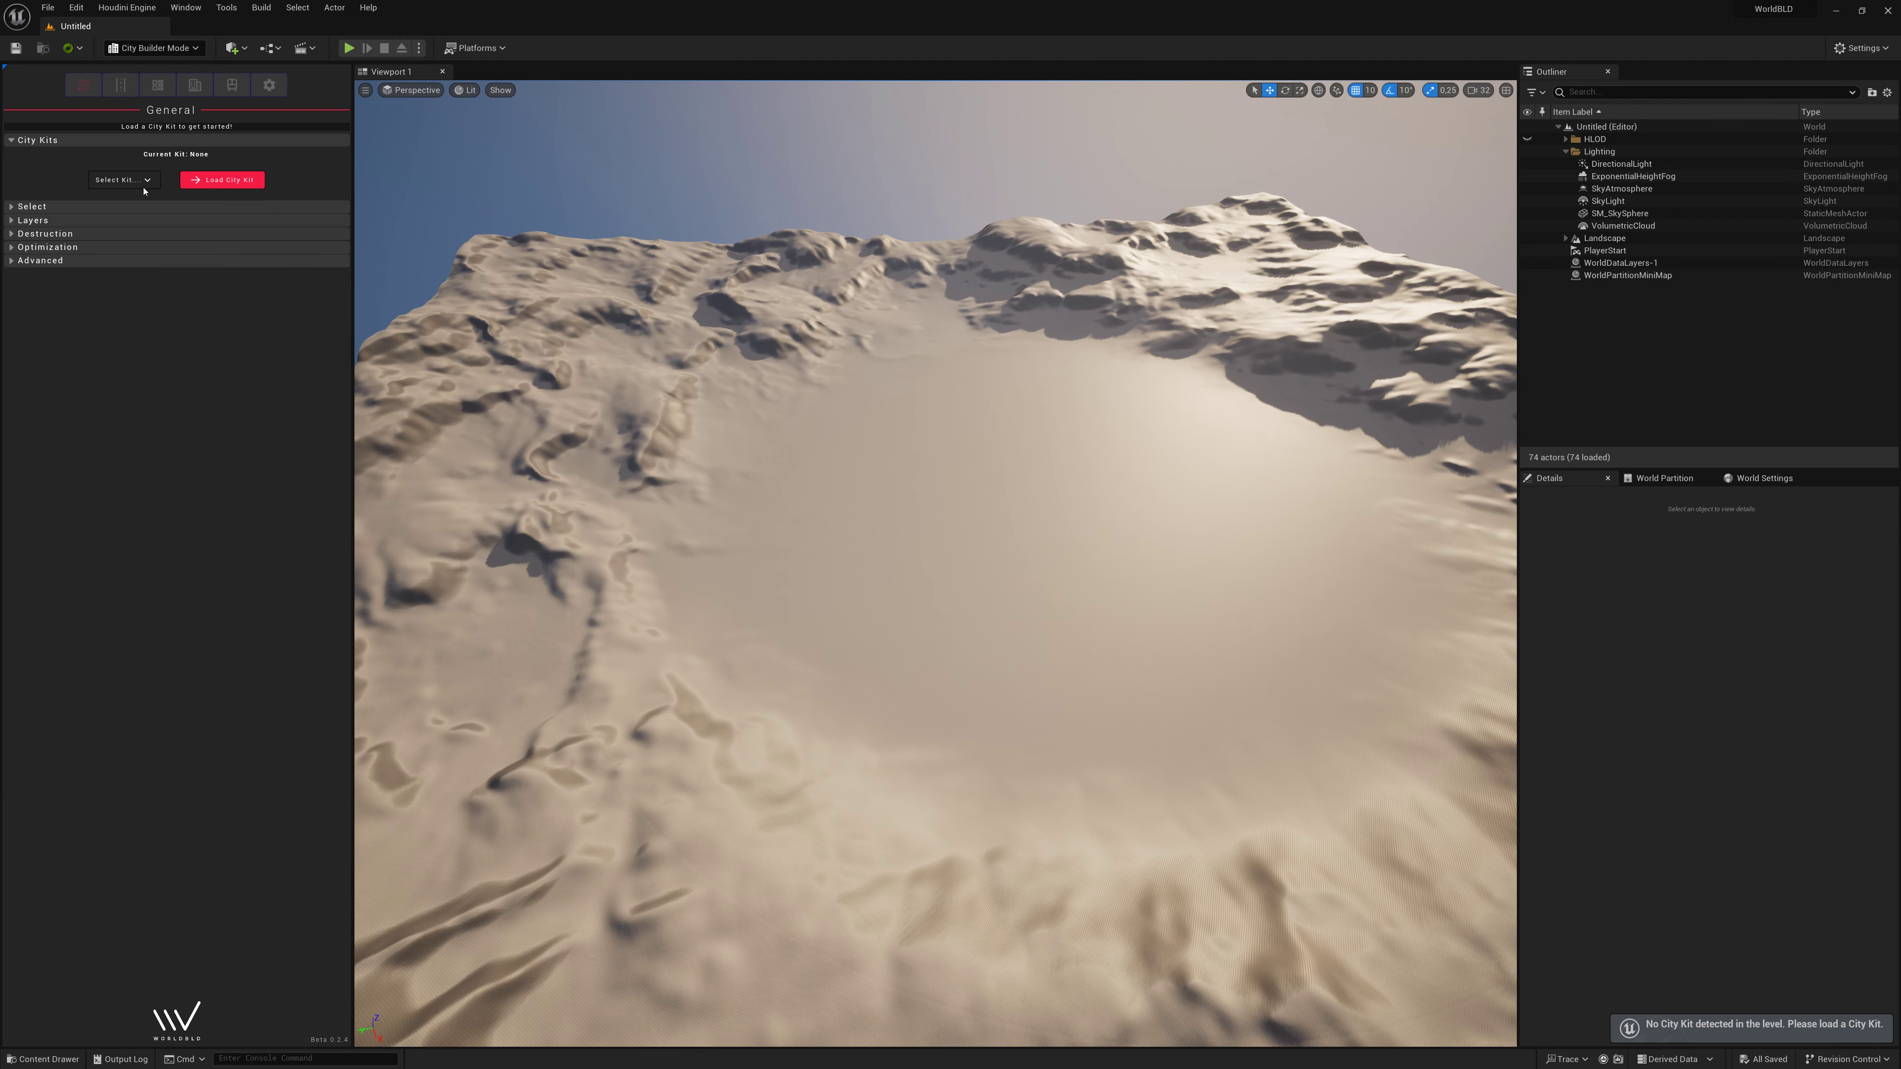
click(123, 180)
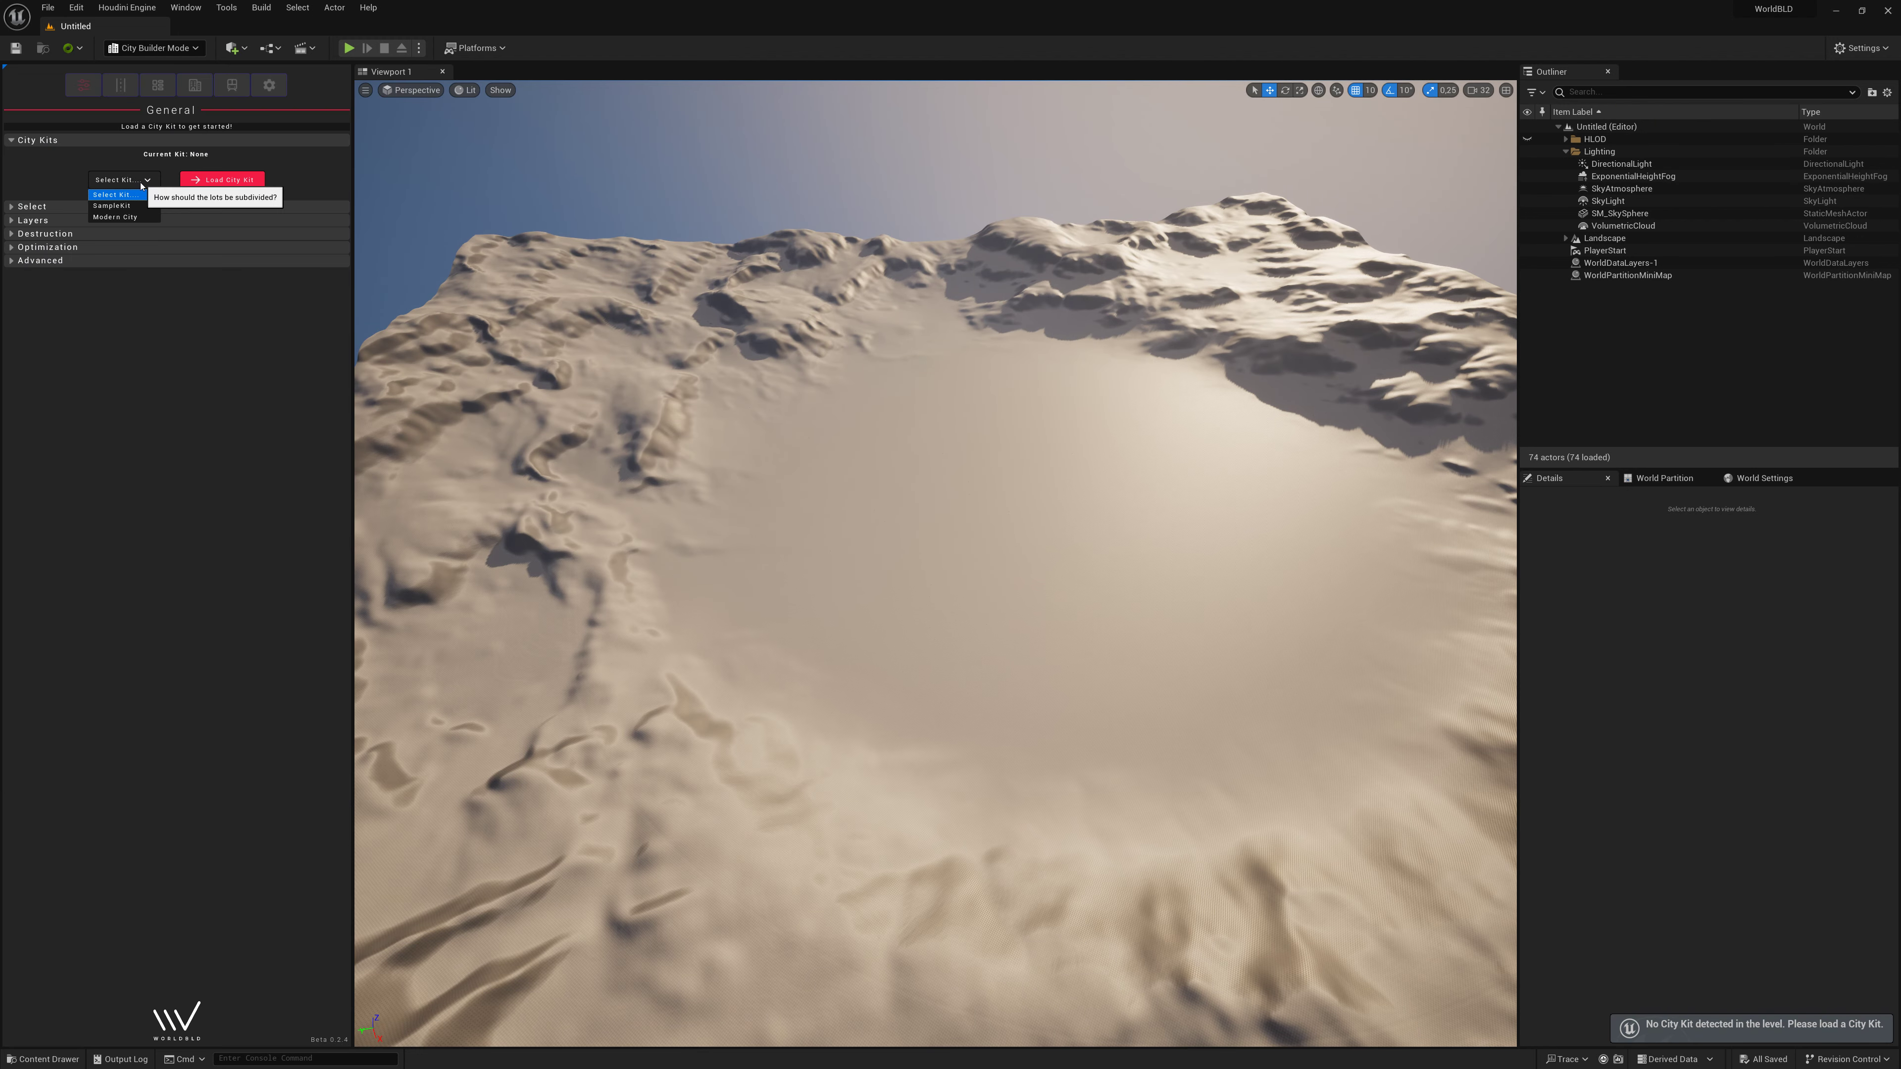
click(129, 221)
click(221, 180)
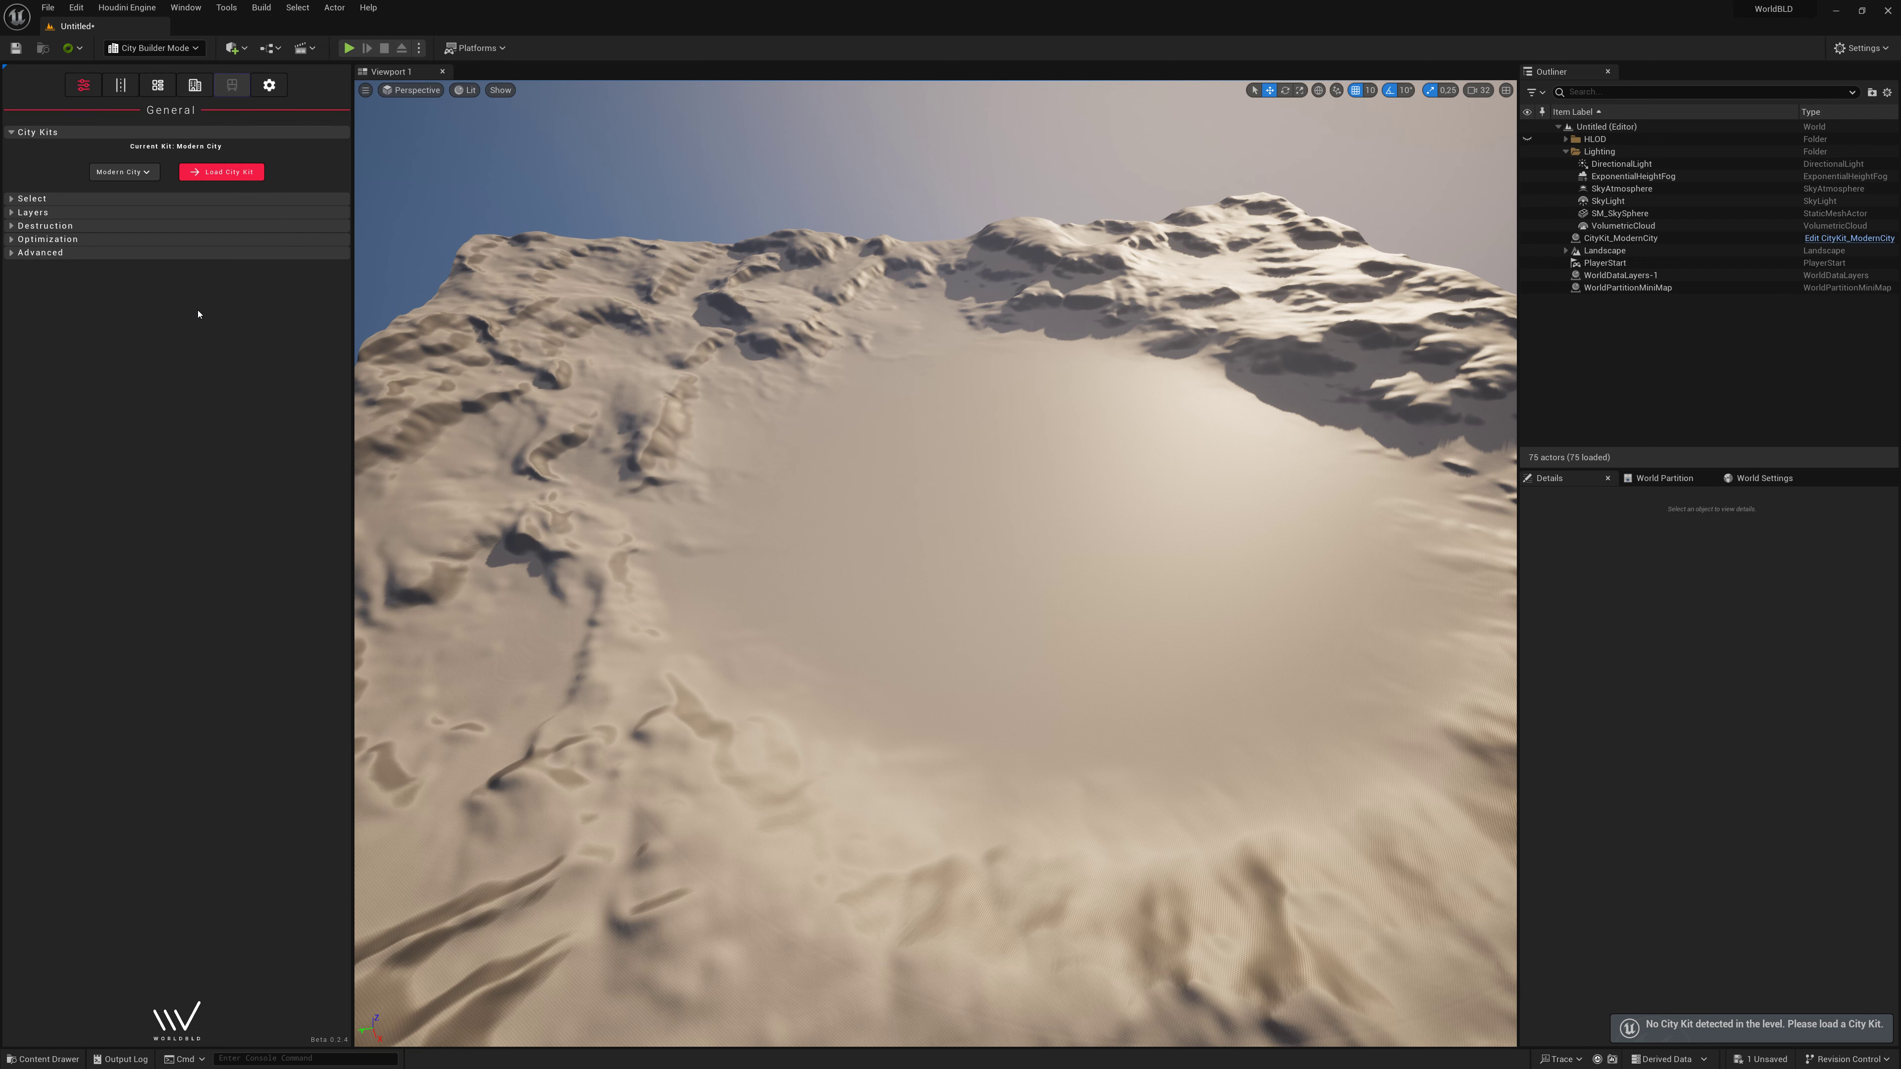
Choose the Two Lane A - Sidewalks road preset and begin drawing roads.
click(121, 84)
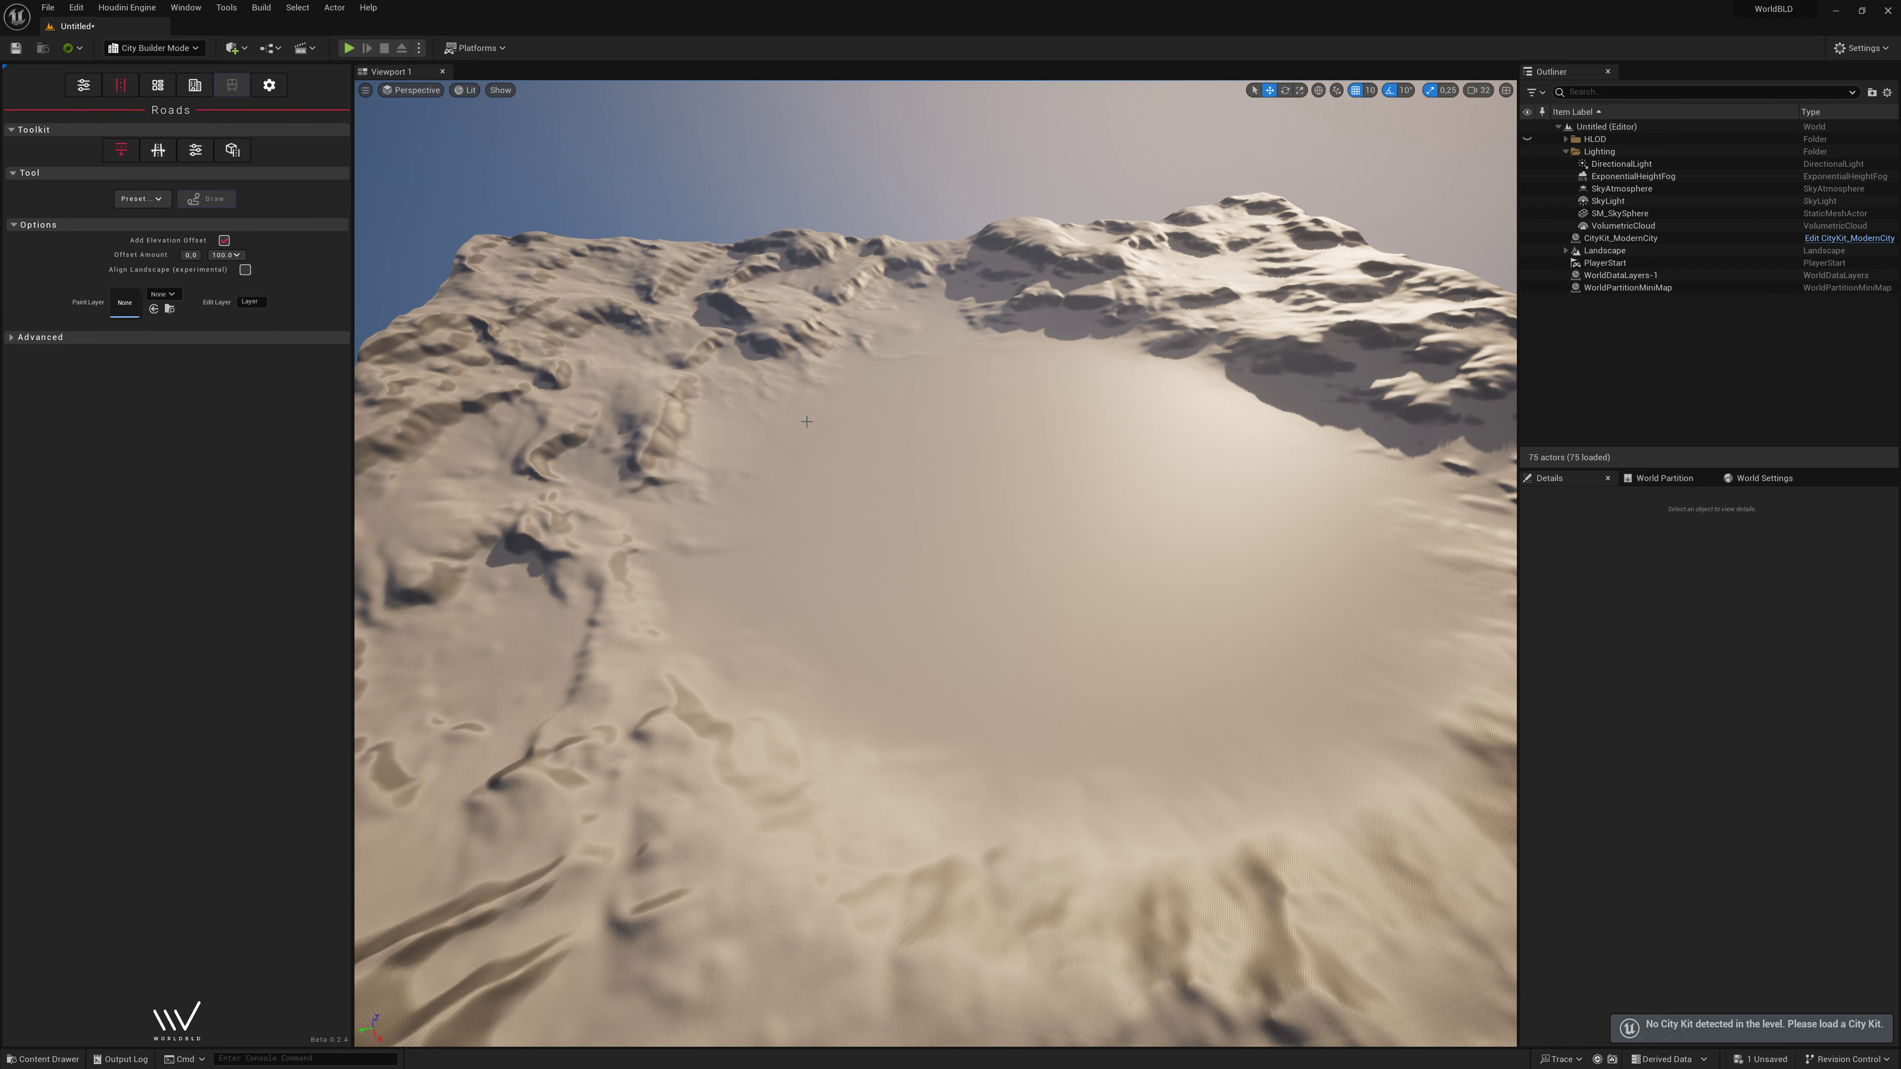
click(157, 199)
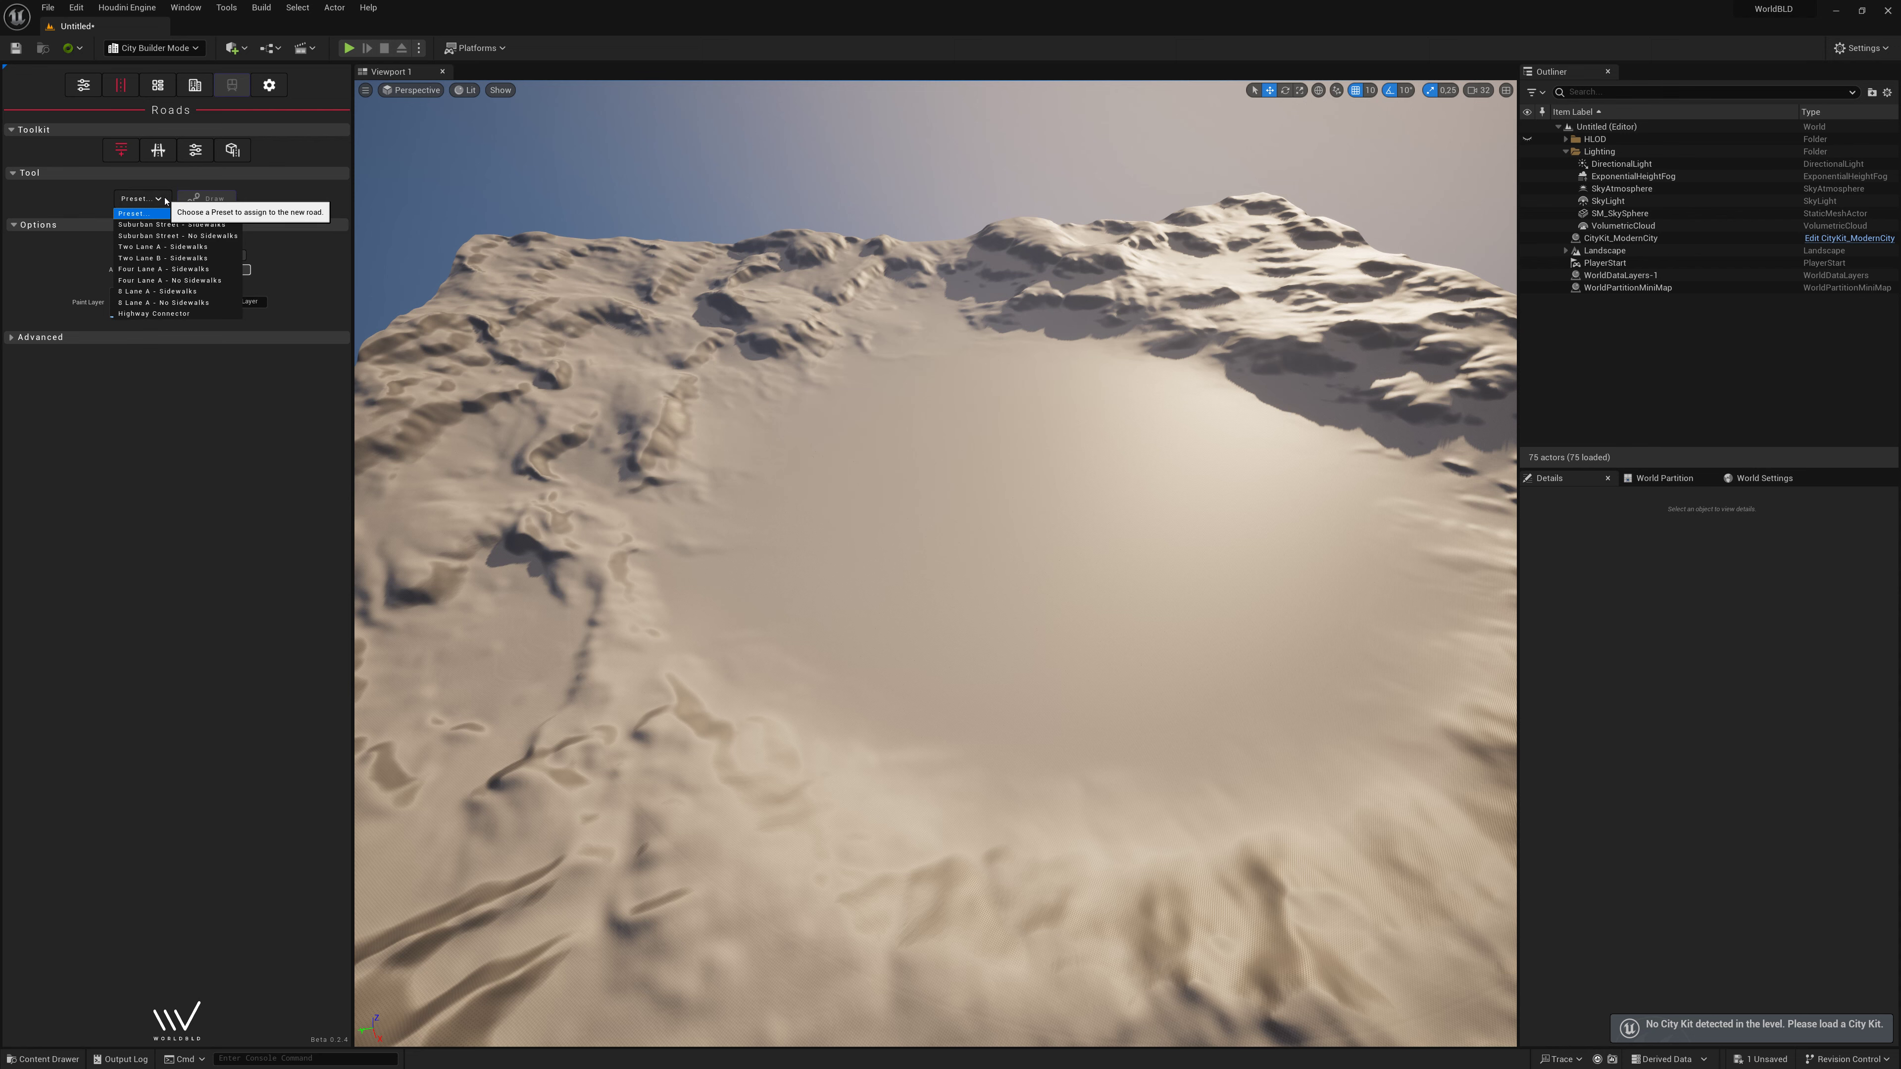
click(162, 246)
click(236, 199)
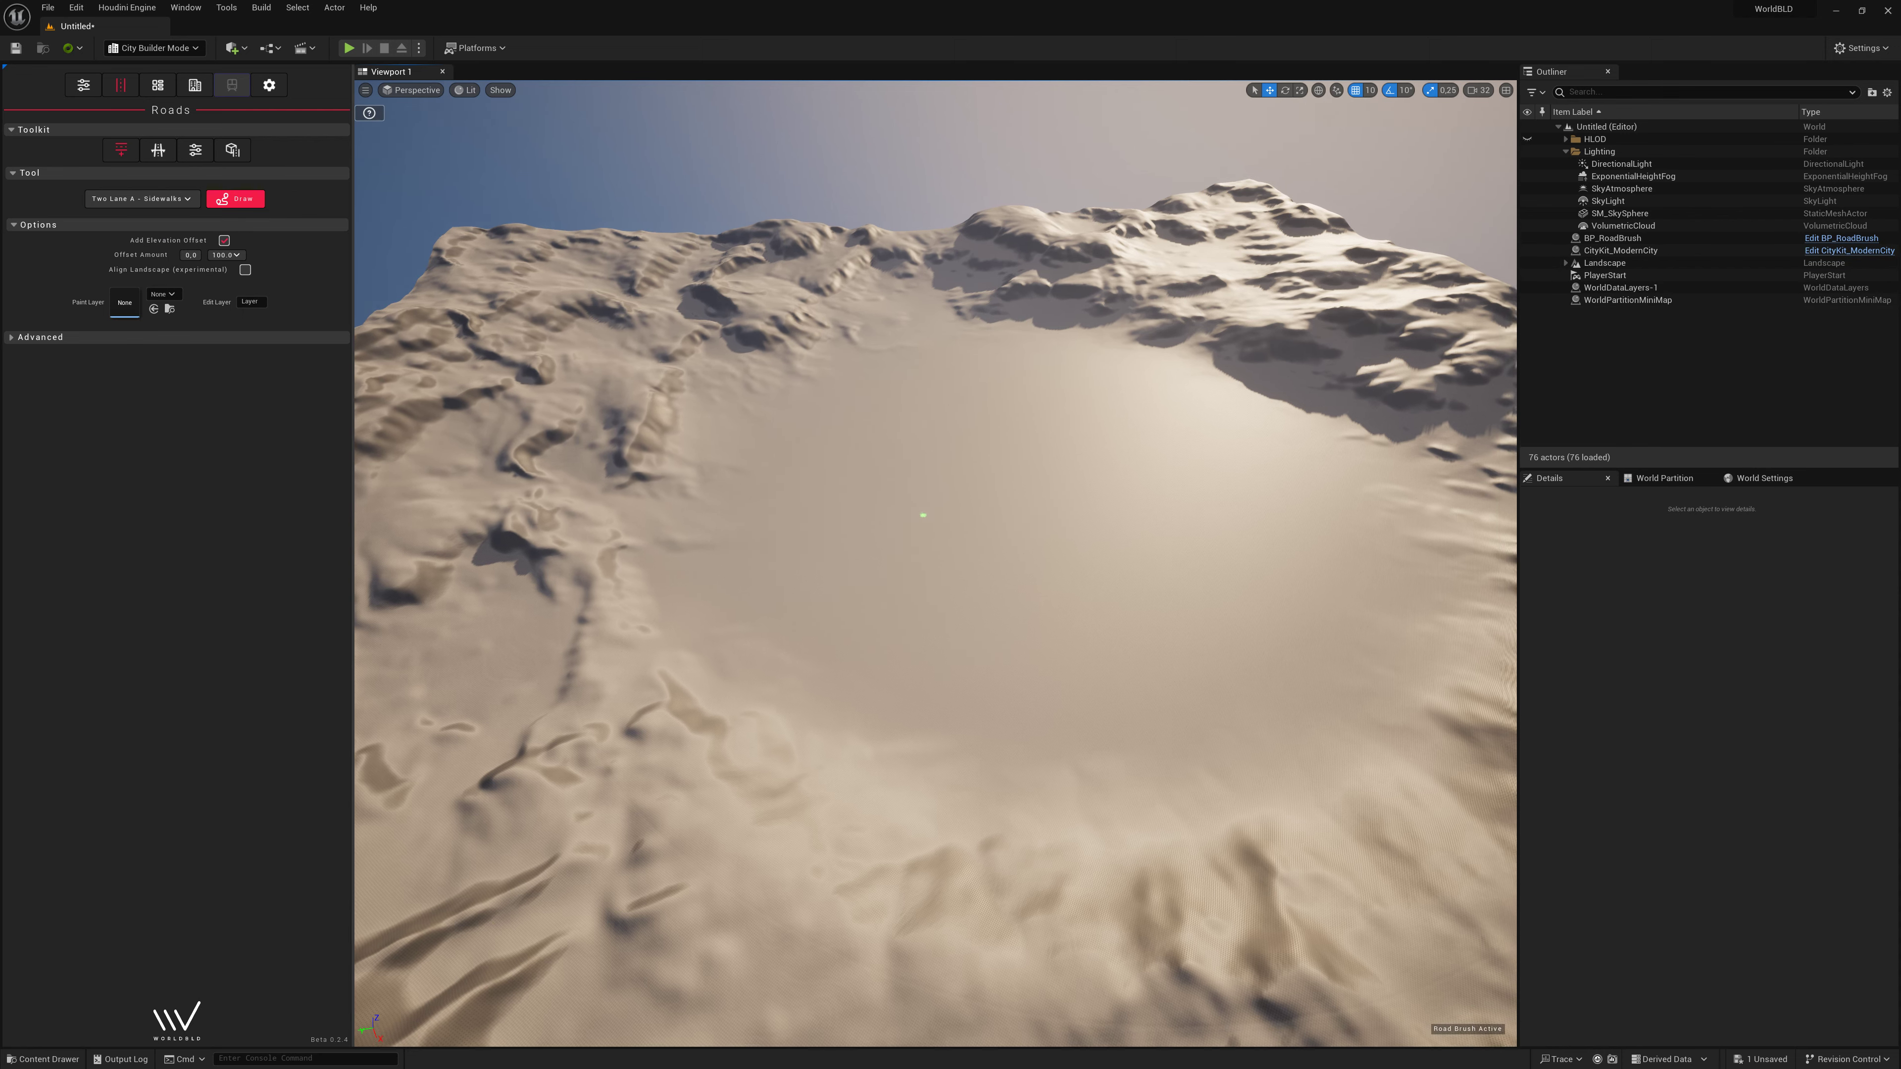
Draw a large closed road loop across the desert, returning to its starting point.
click(751, 723)
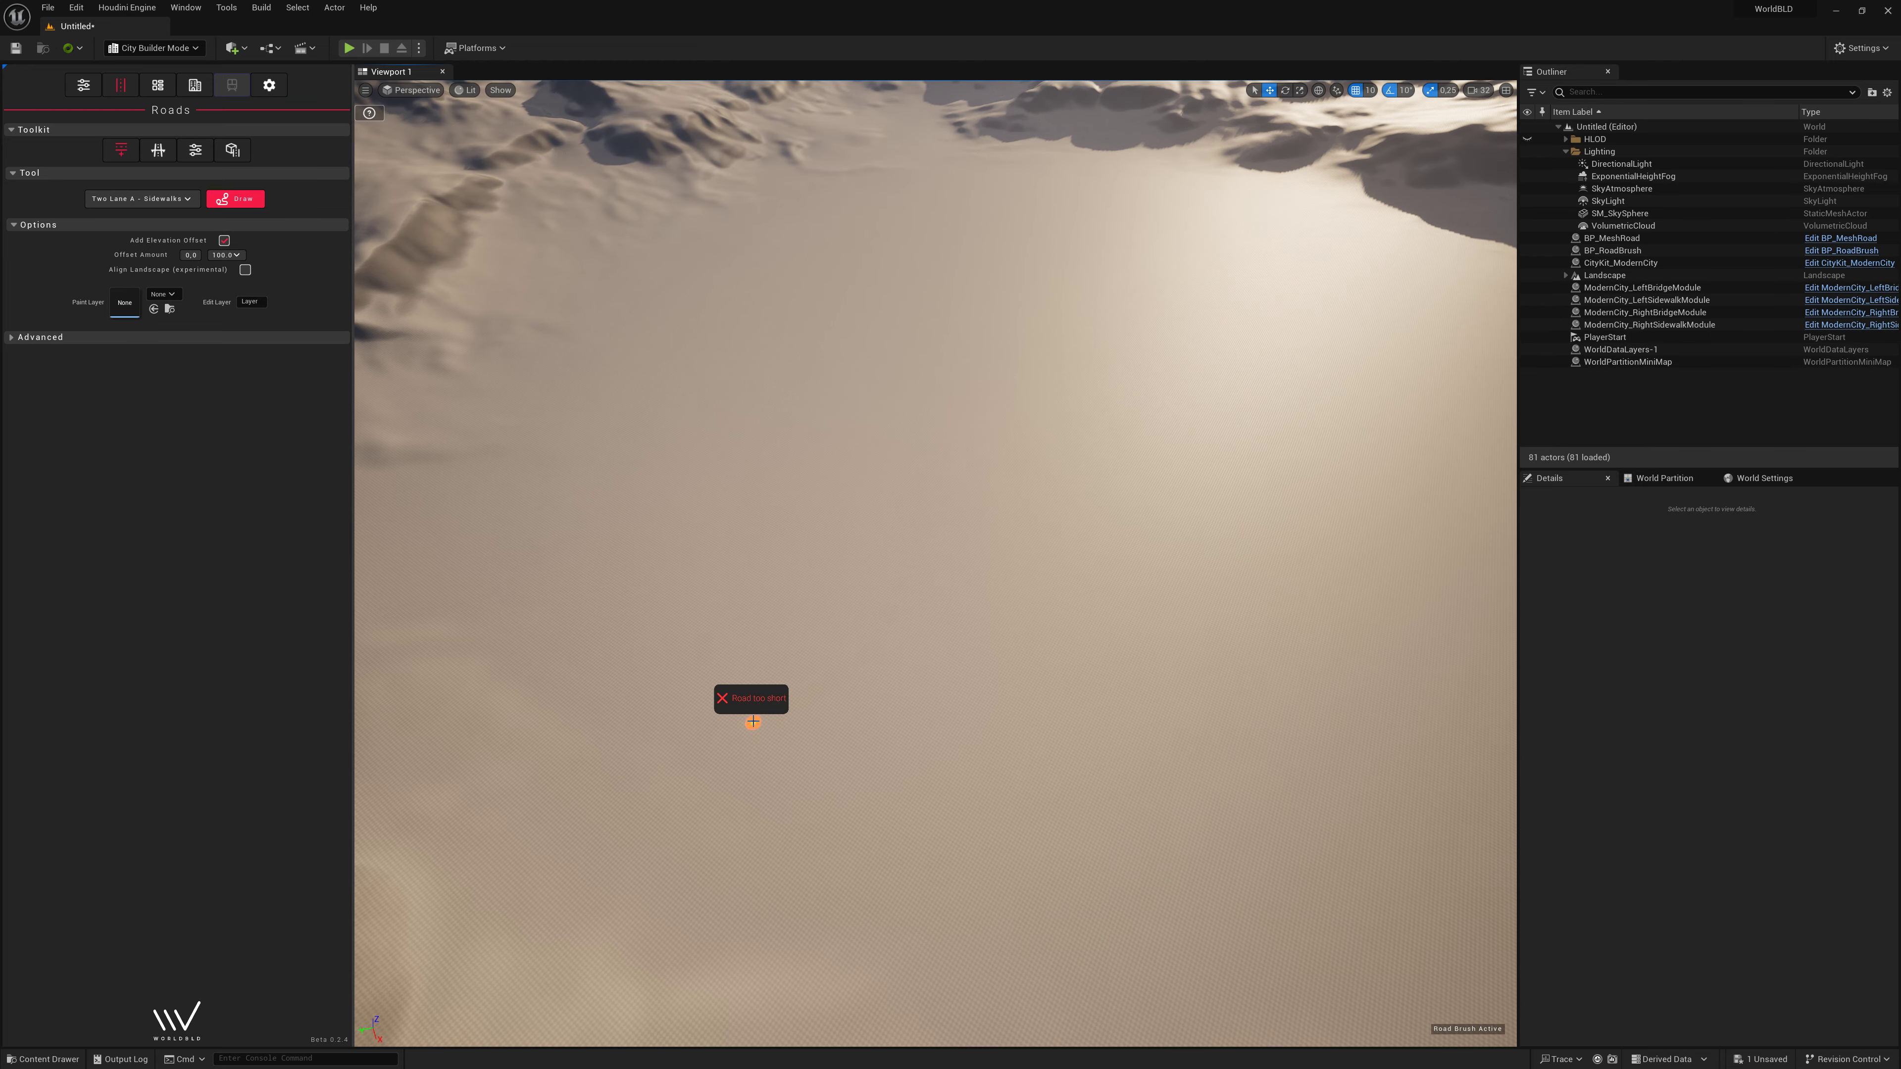
click(711, 292)
click(1157, 211)
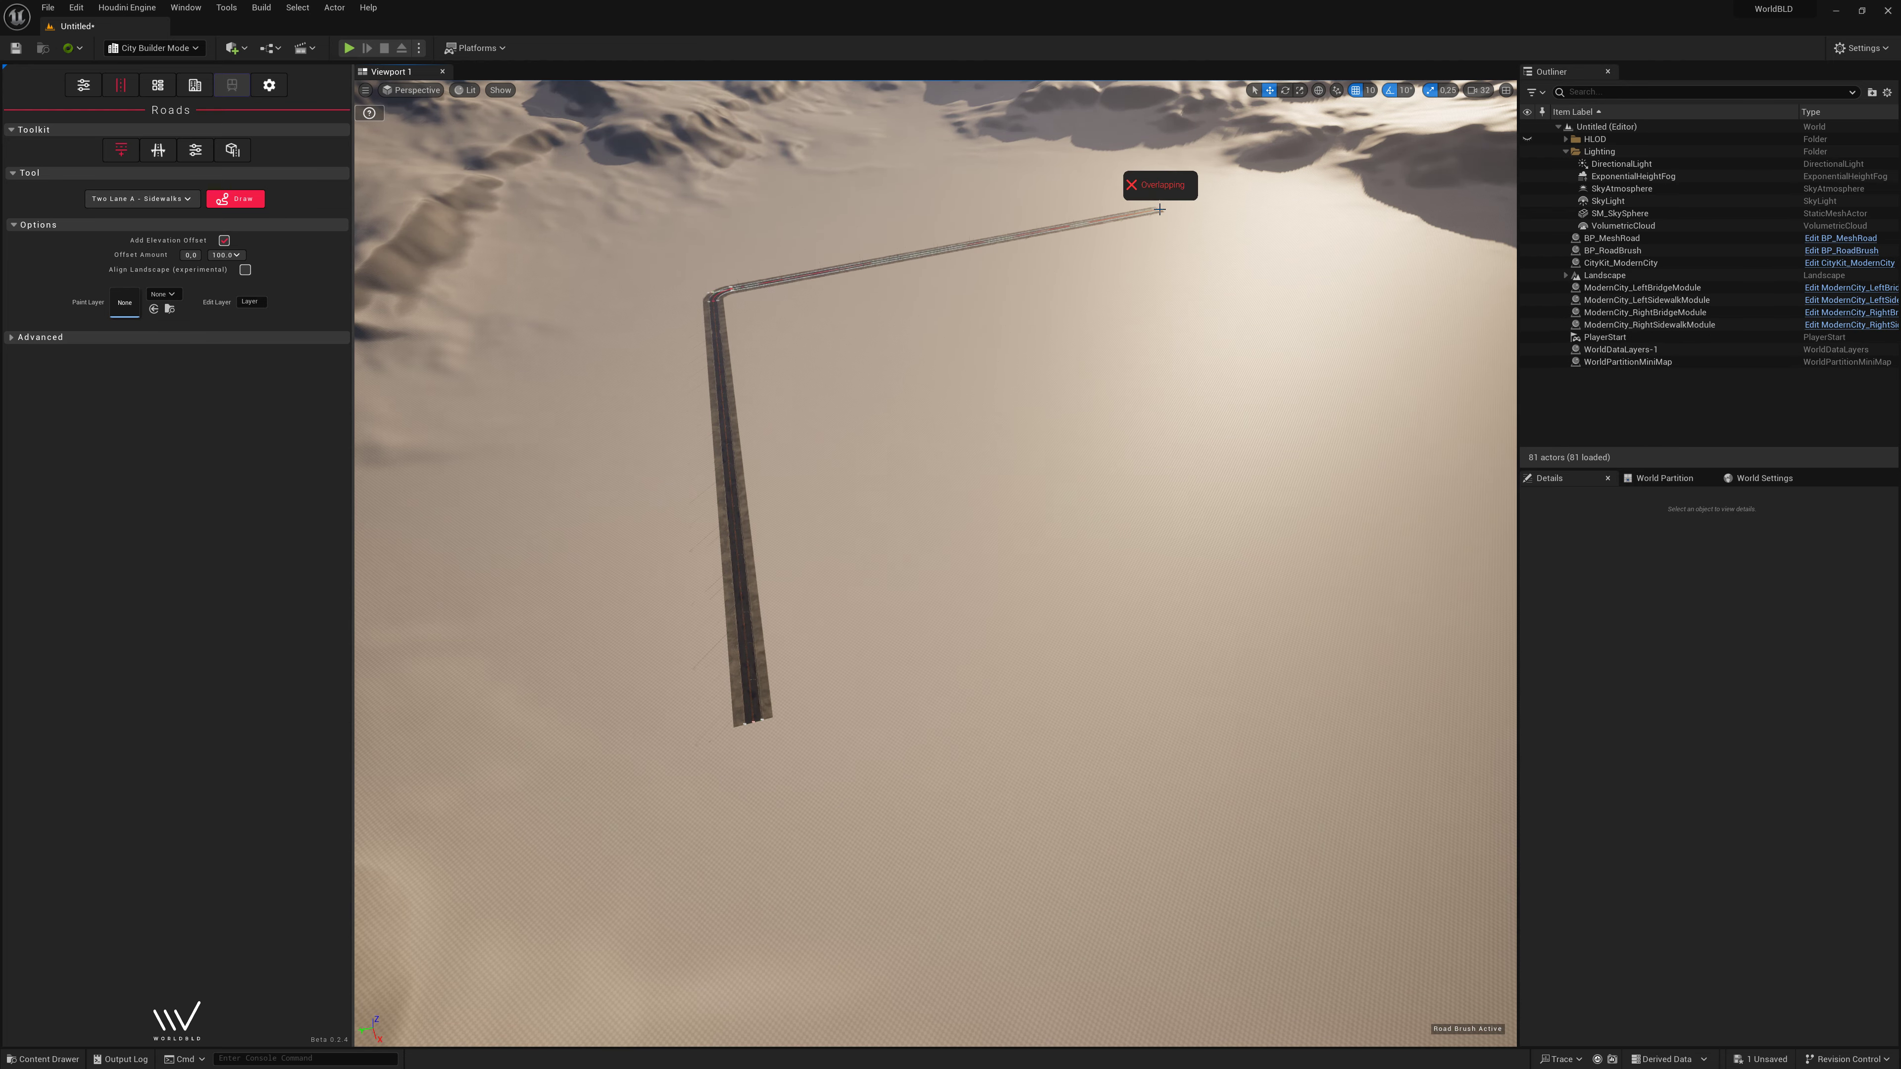
right_click(1413, 301)
click(1362, 309)
right_drag(1362, 310, 1422, 345)
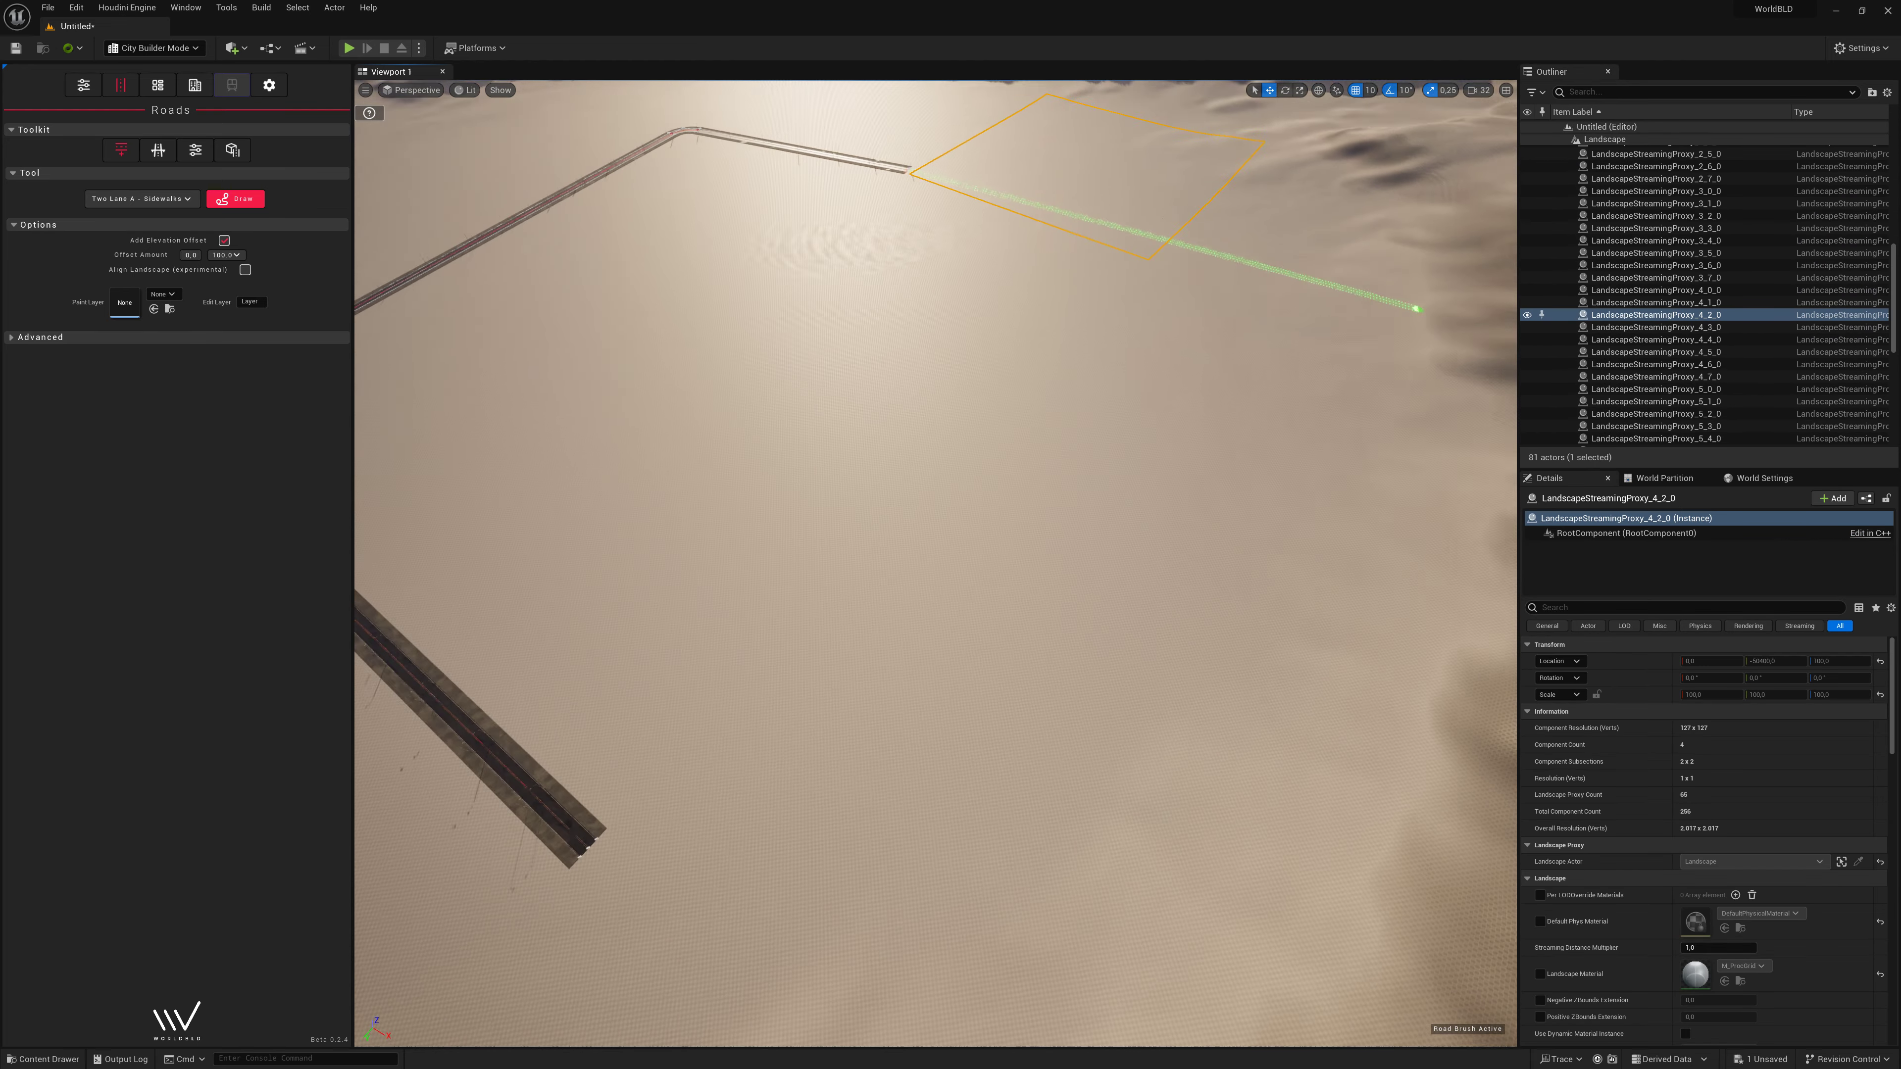
click(1223, 302)
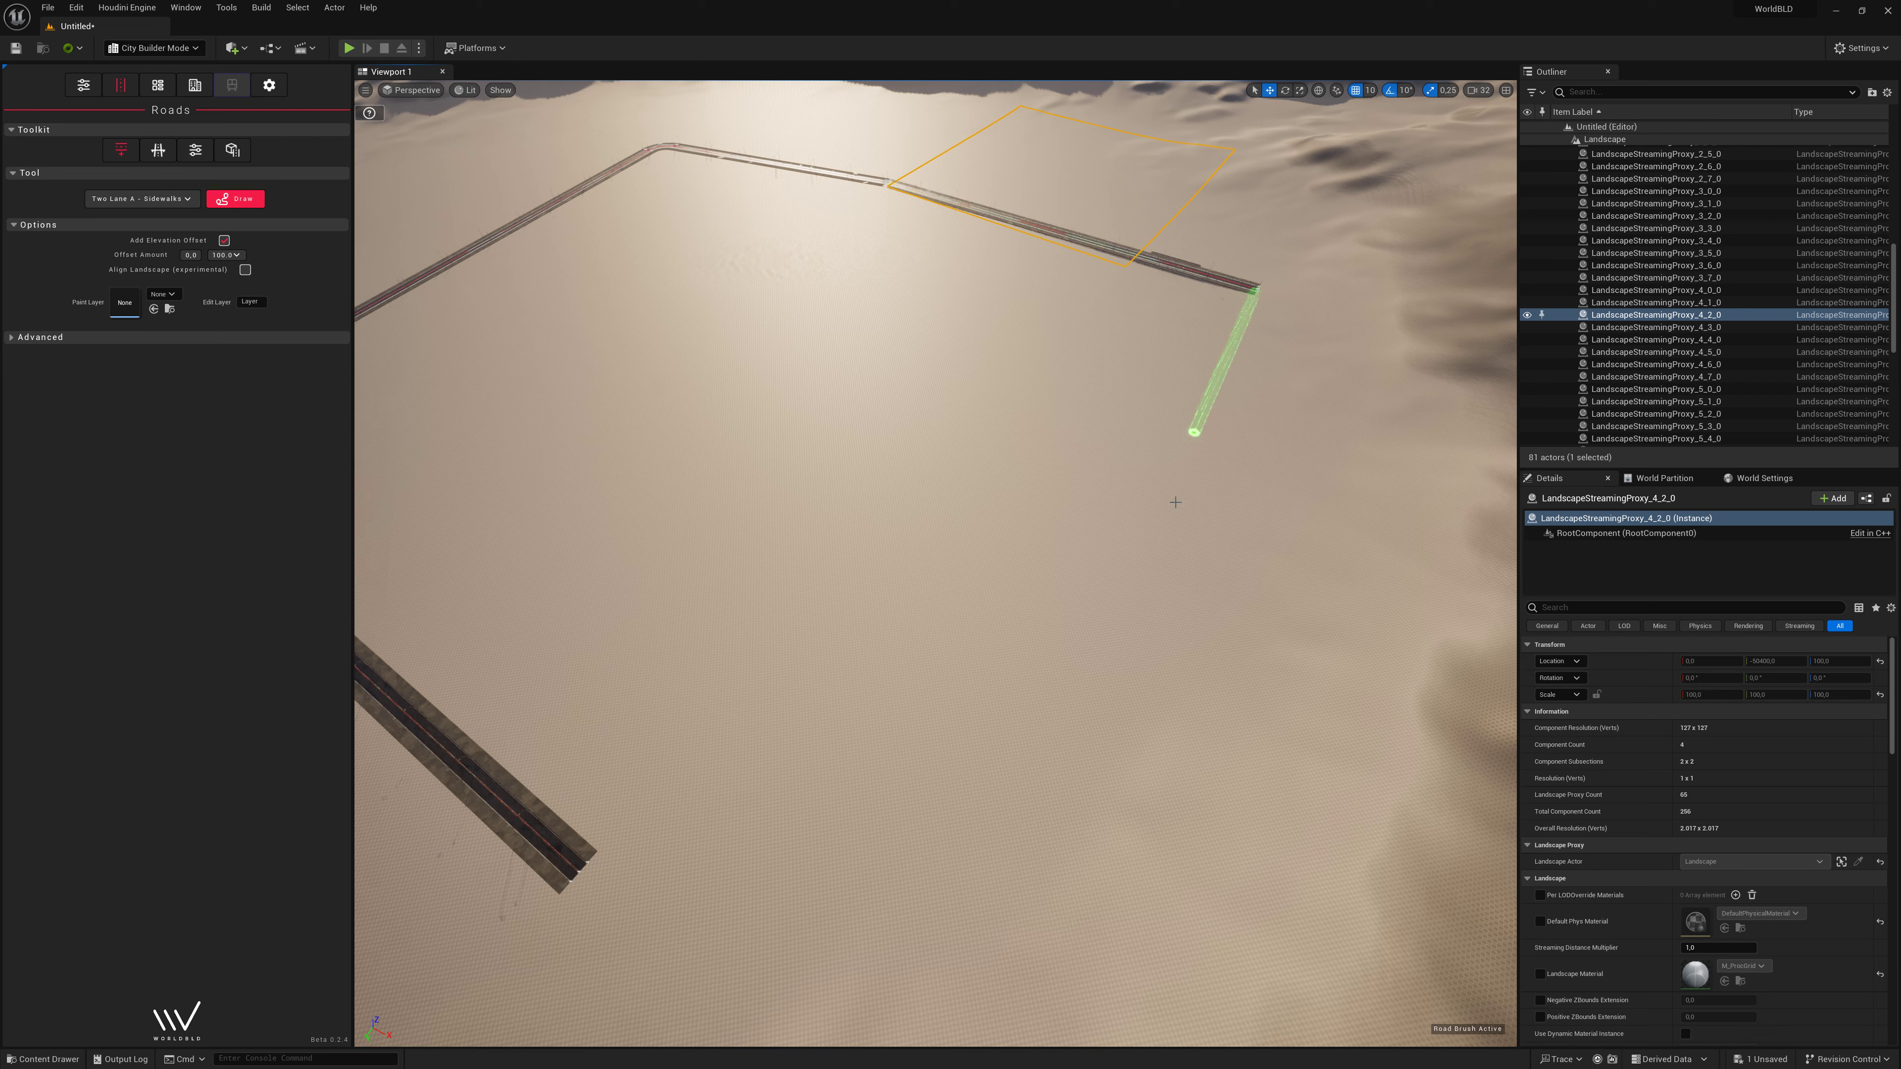
click(1140, 593)
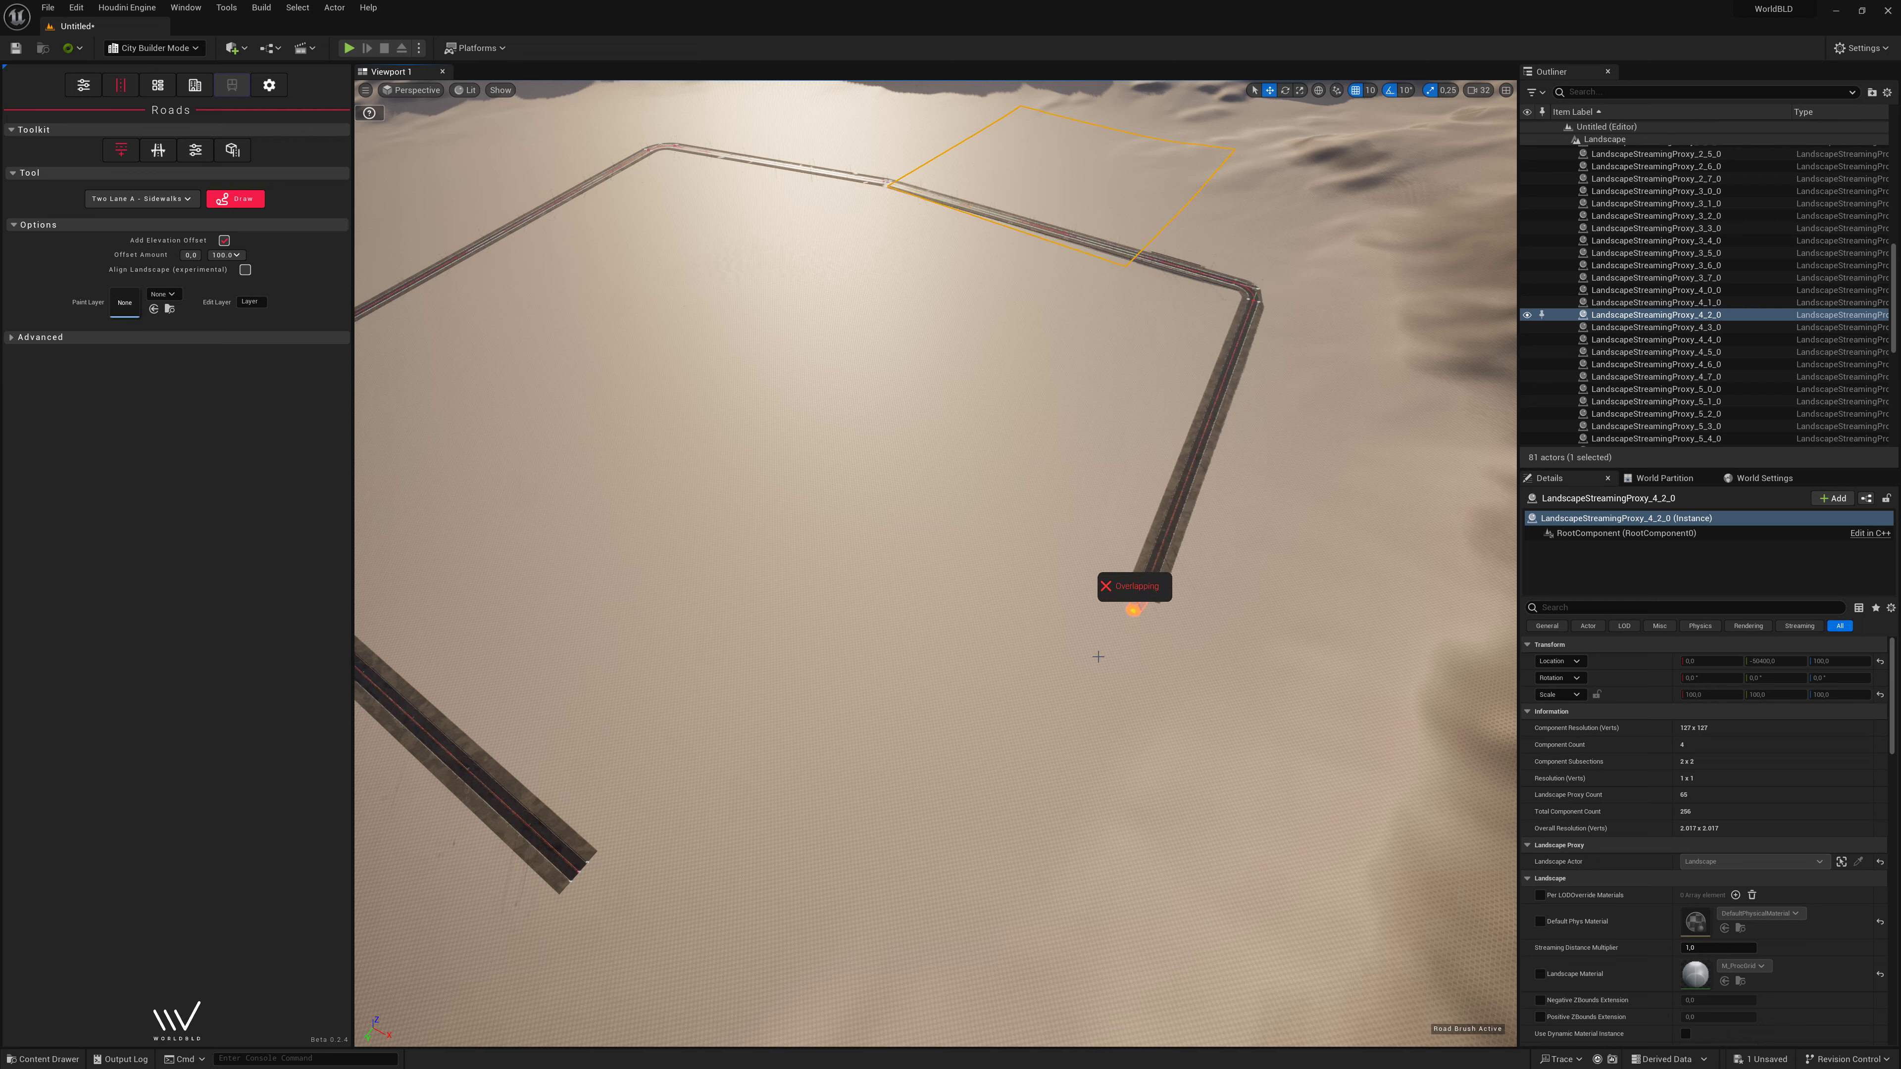
click(863, 478)
click(549, 800)
right_drag(550, 801, 548, 782)
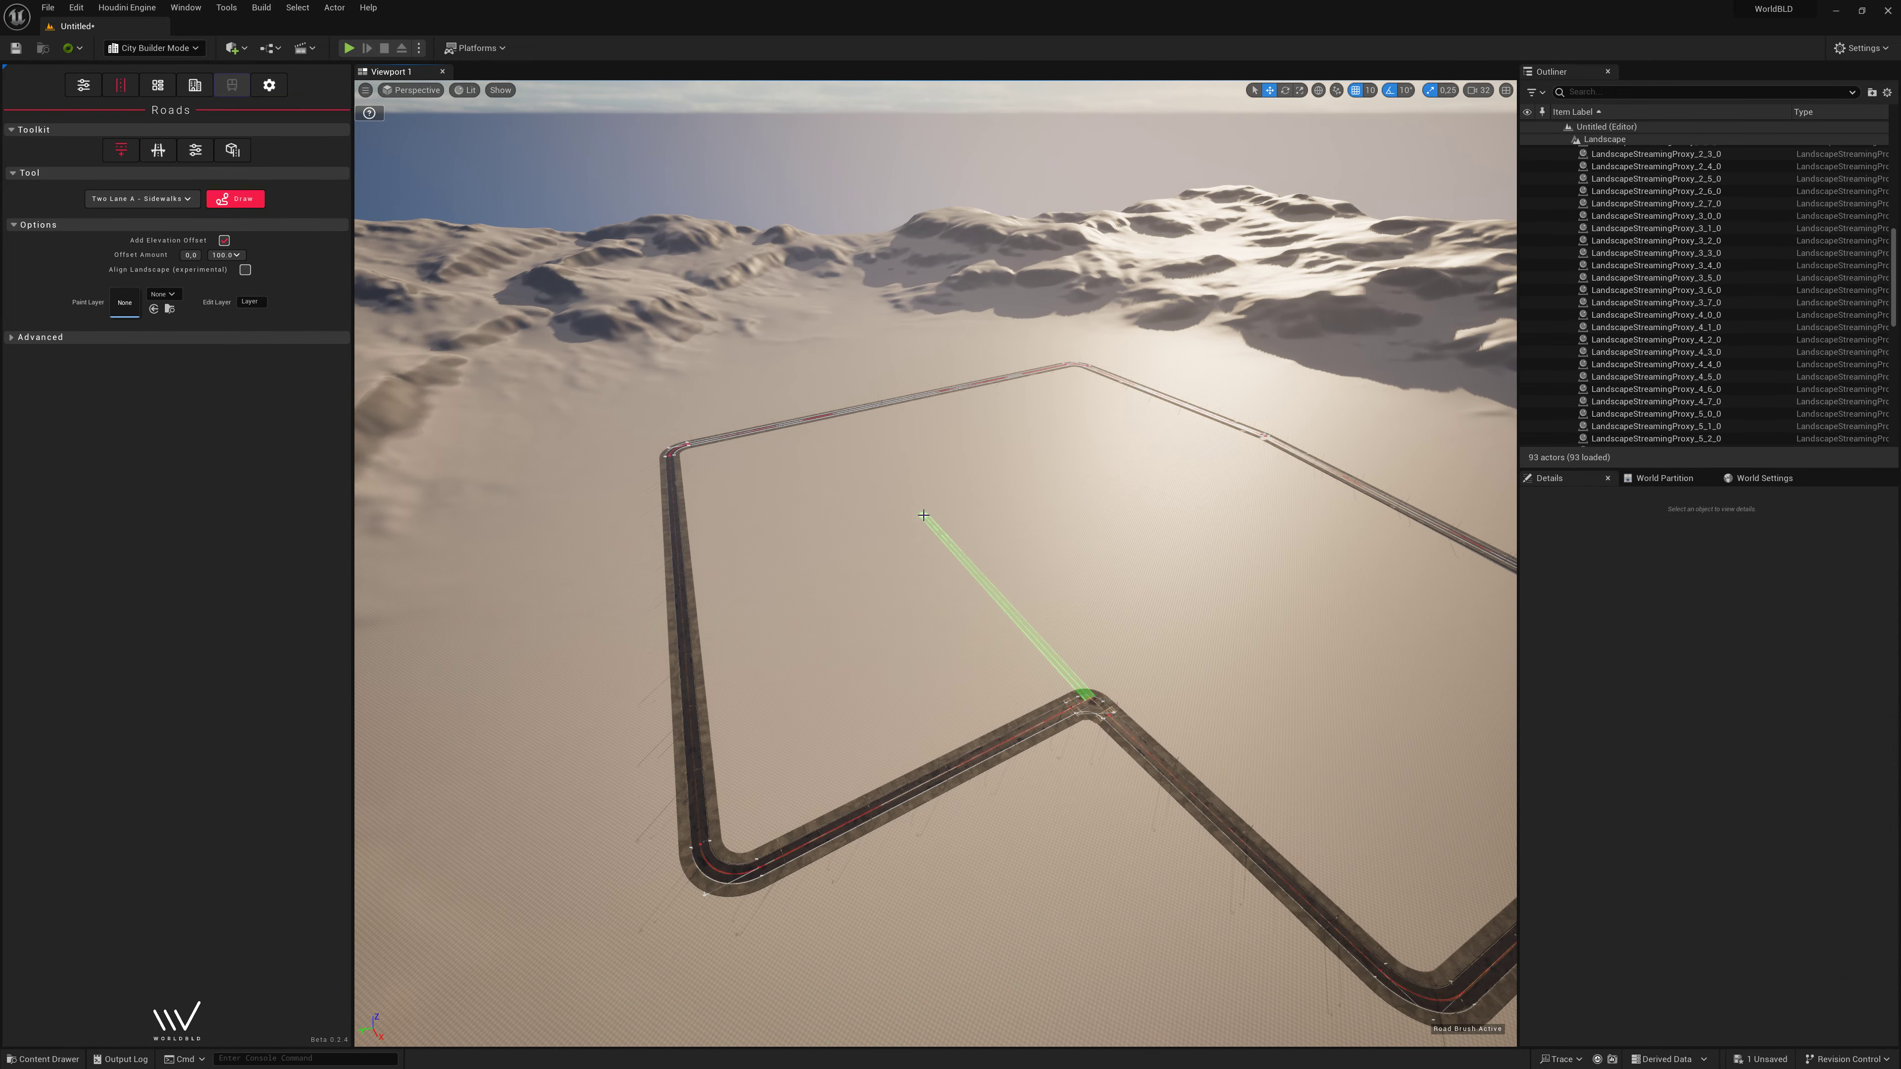
Add an inner road from the loop's middle to its left side.
click(924, 516)
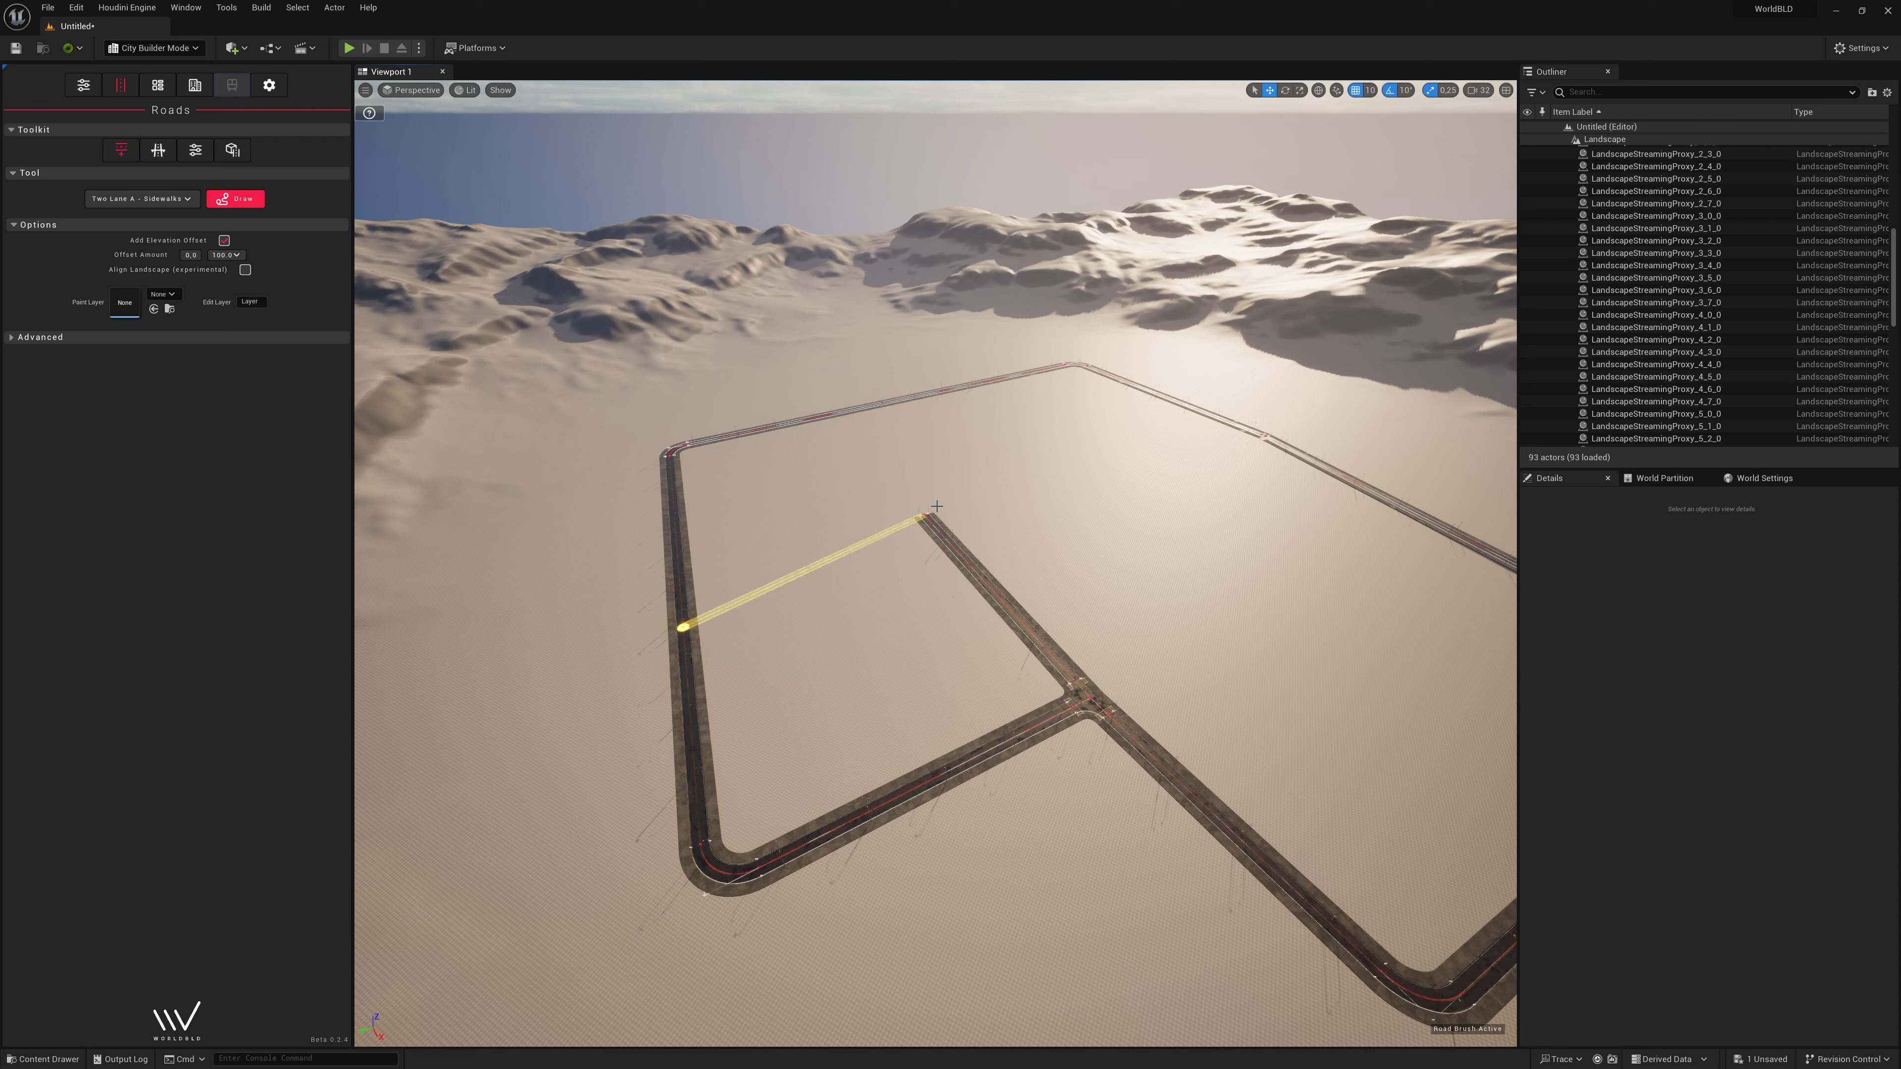
click(1075, 366)
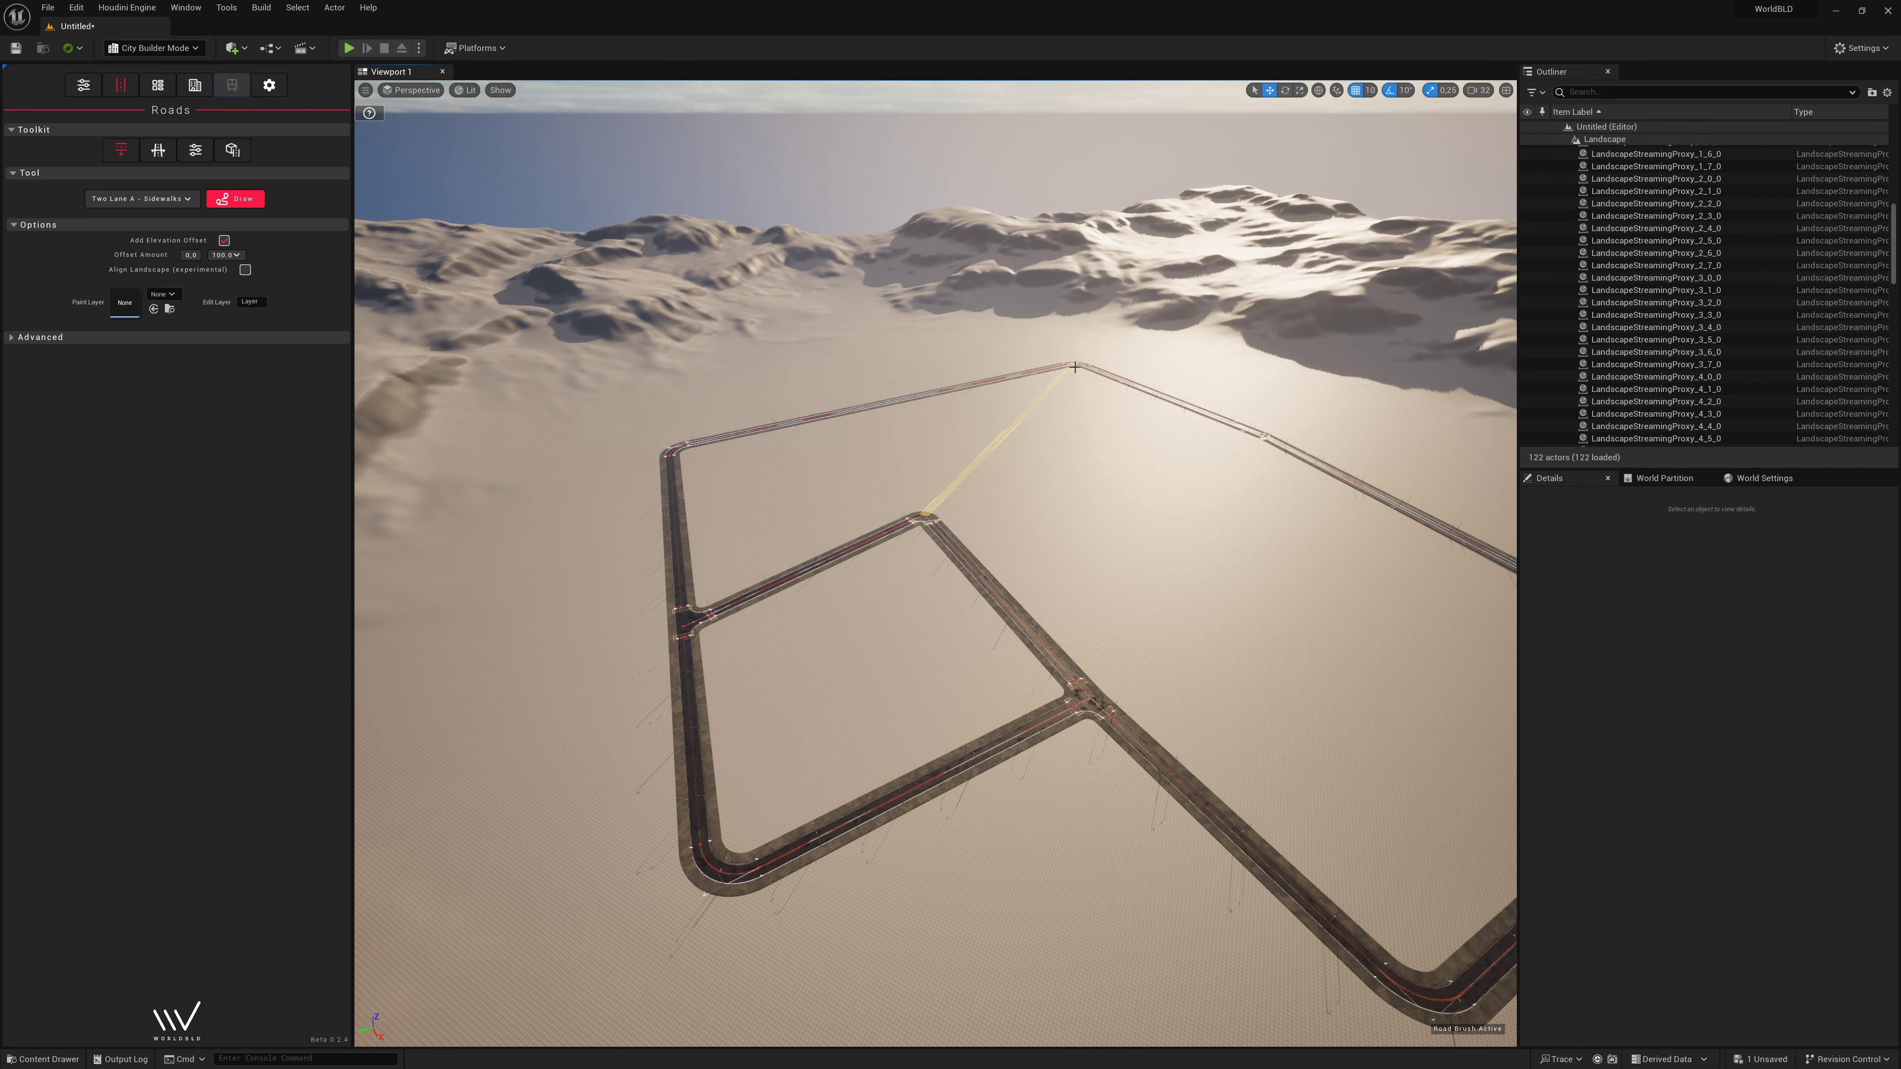
right_drag(1031, 445, 789, 552)
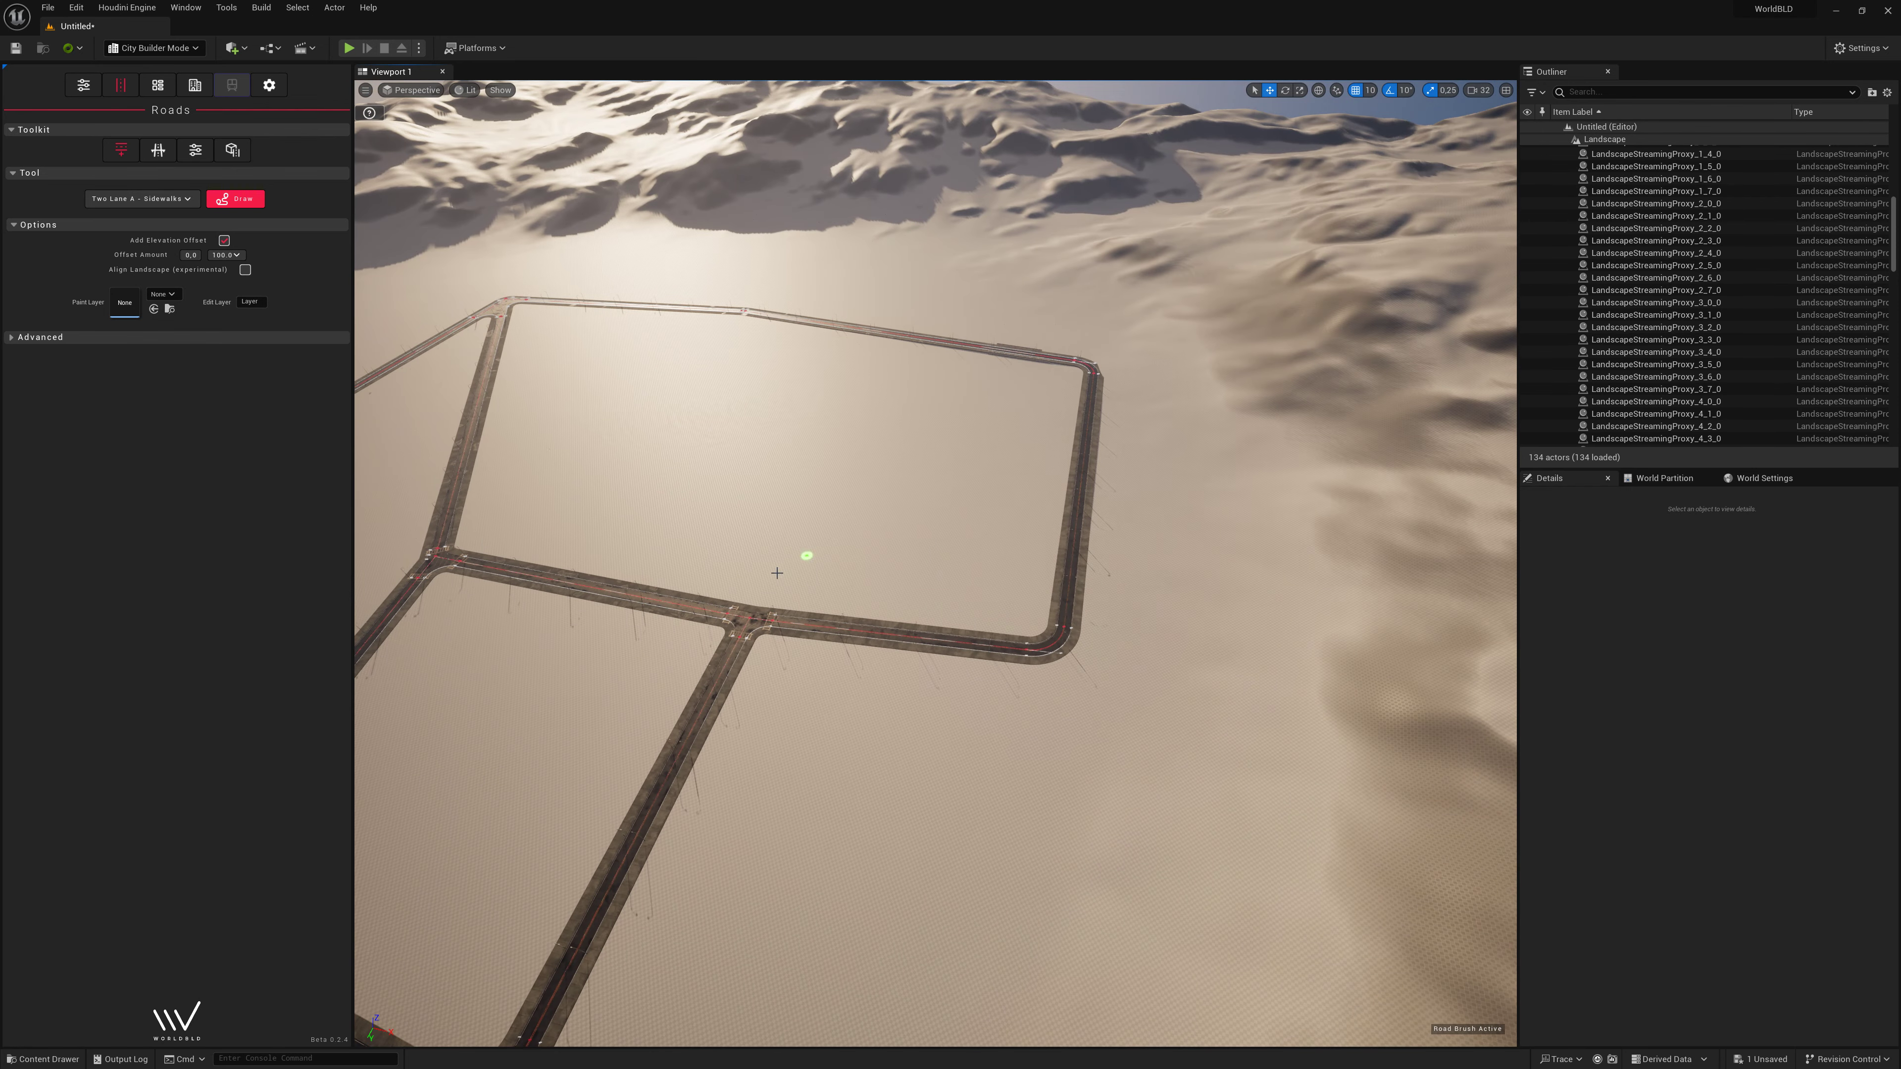
Add two connecting roads: inner junction to top road, and left road to middle road.
click(749, 617)
click(866, 330)
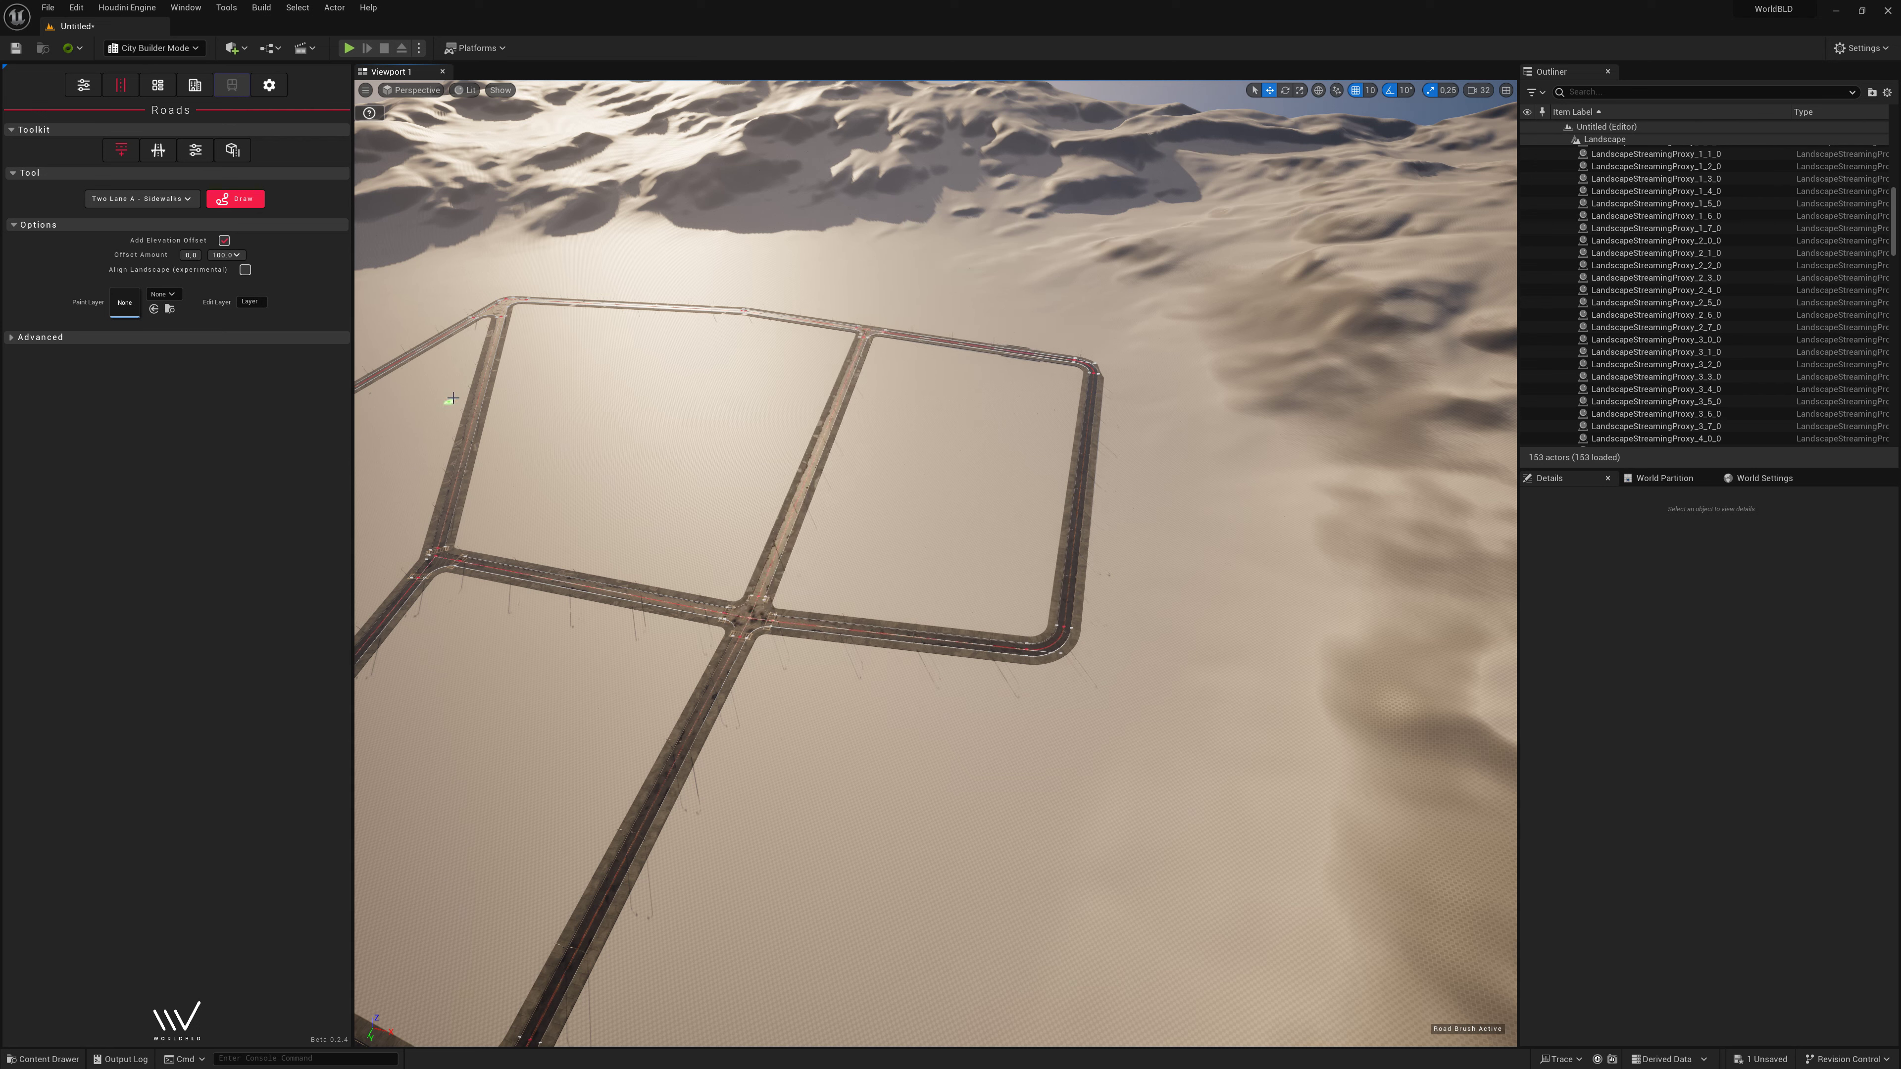
click(479, 402)
click(825, 434)
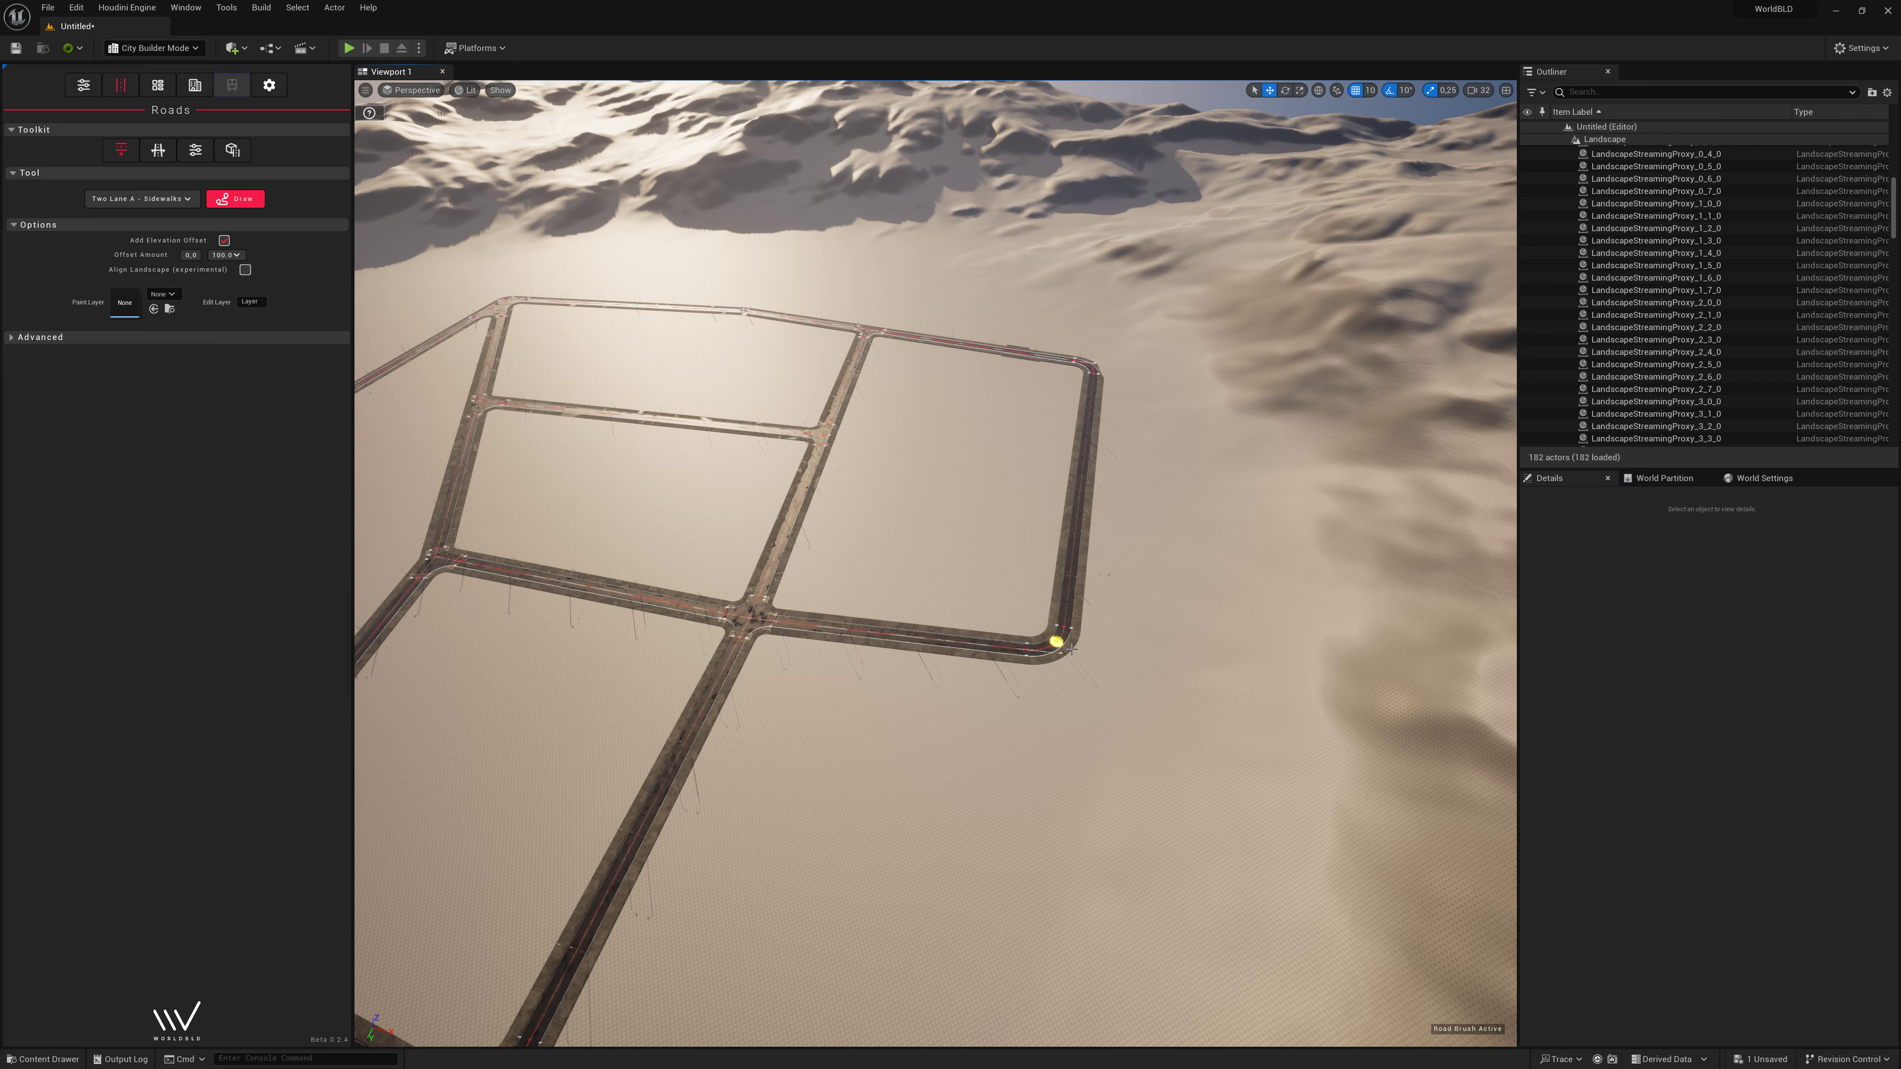
Build a branch road looping out from the loop's corner into the desert and back.
click(1057, 644)
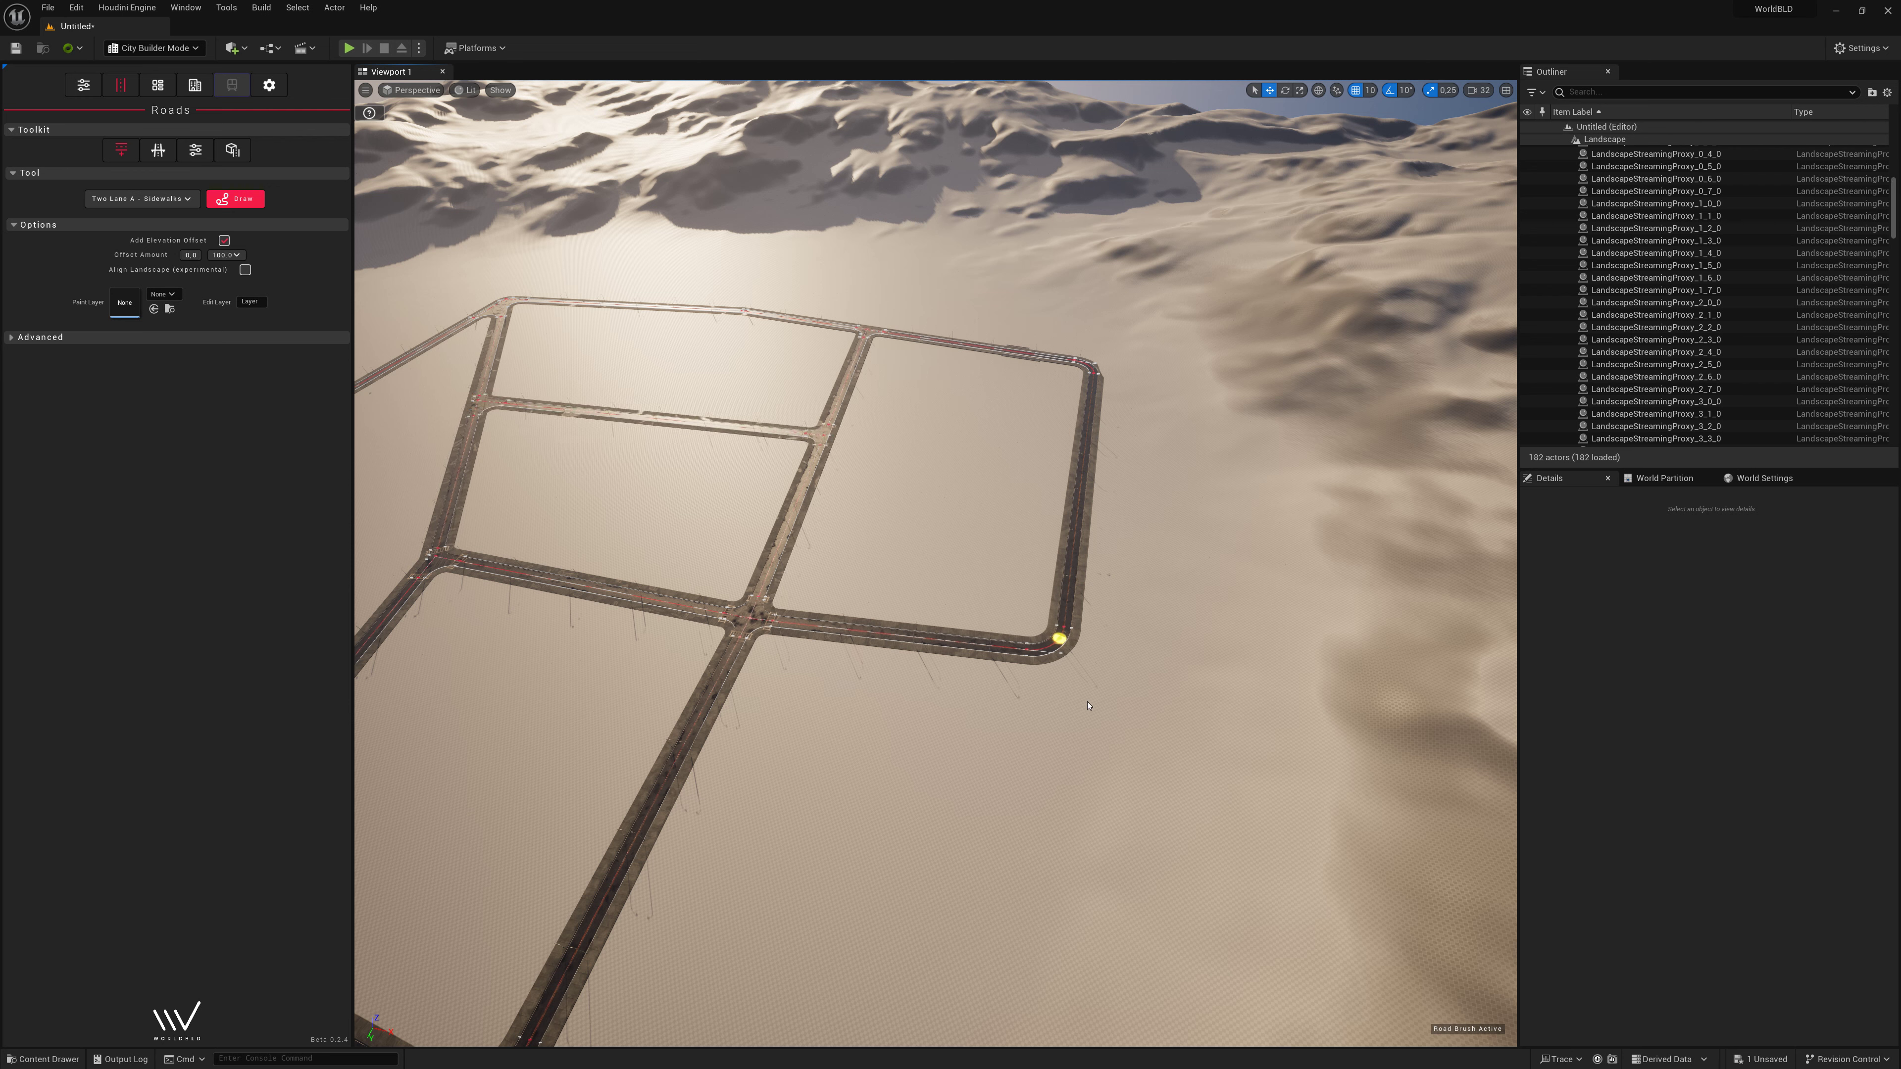
click(1241, 847)
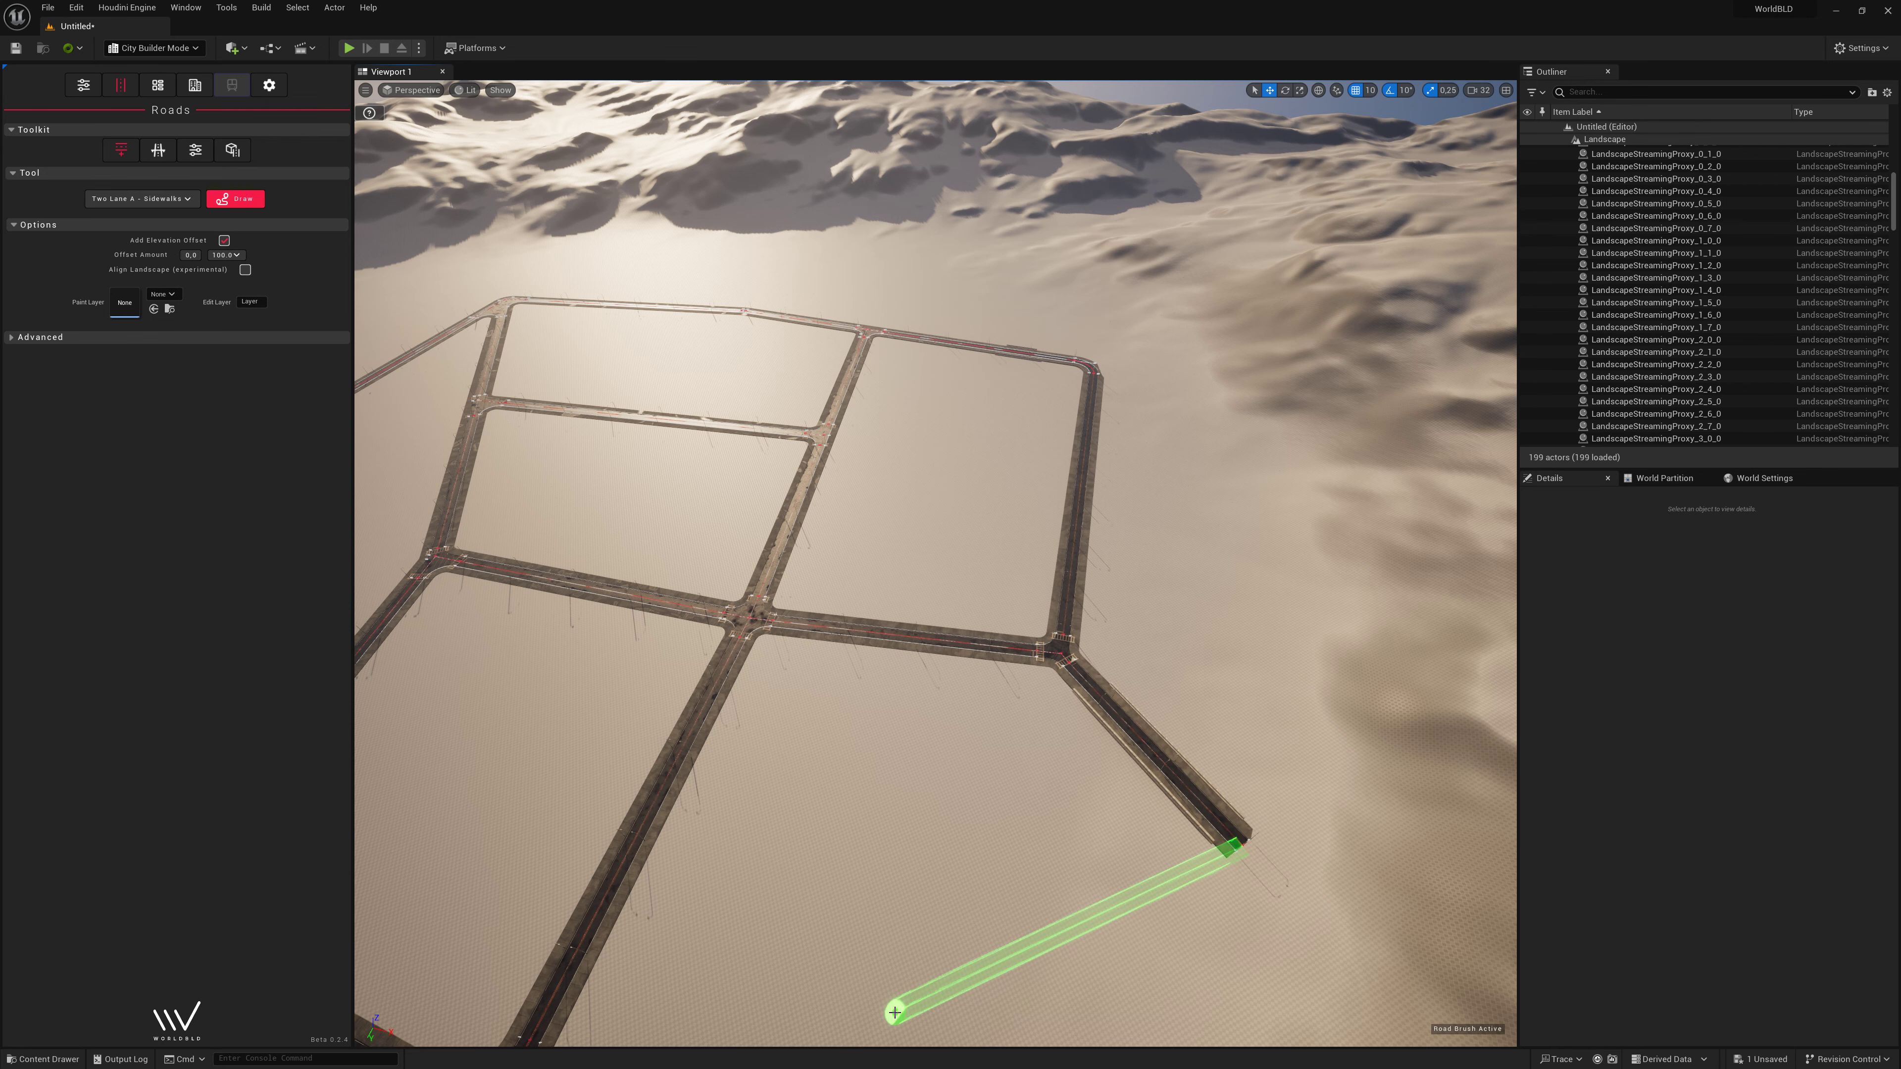
click(894, 1012)
right_drag(887, 993, 903, 912)
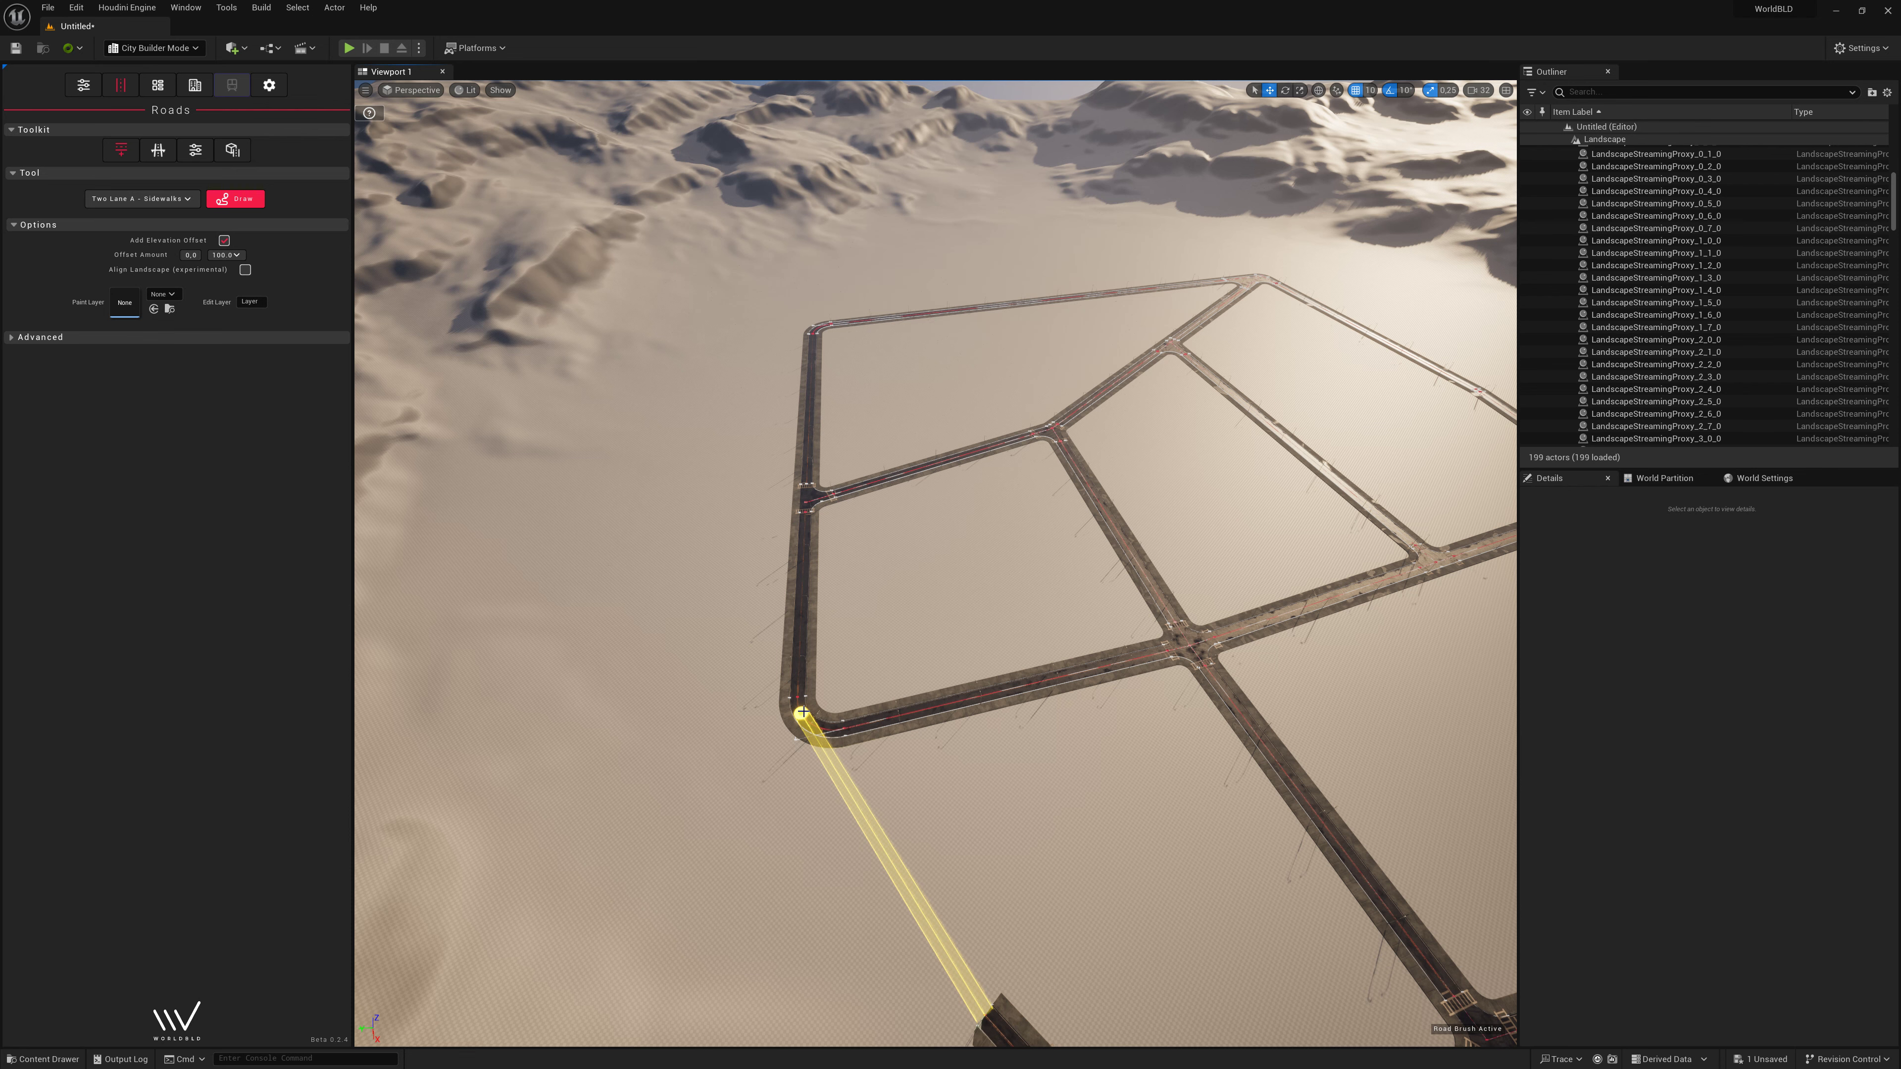
click(803, 711)
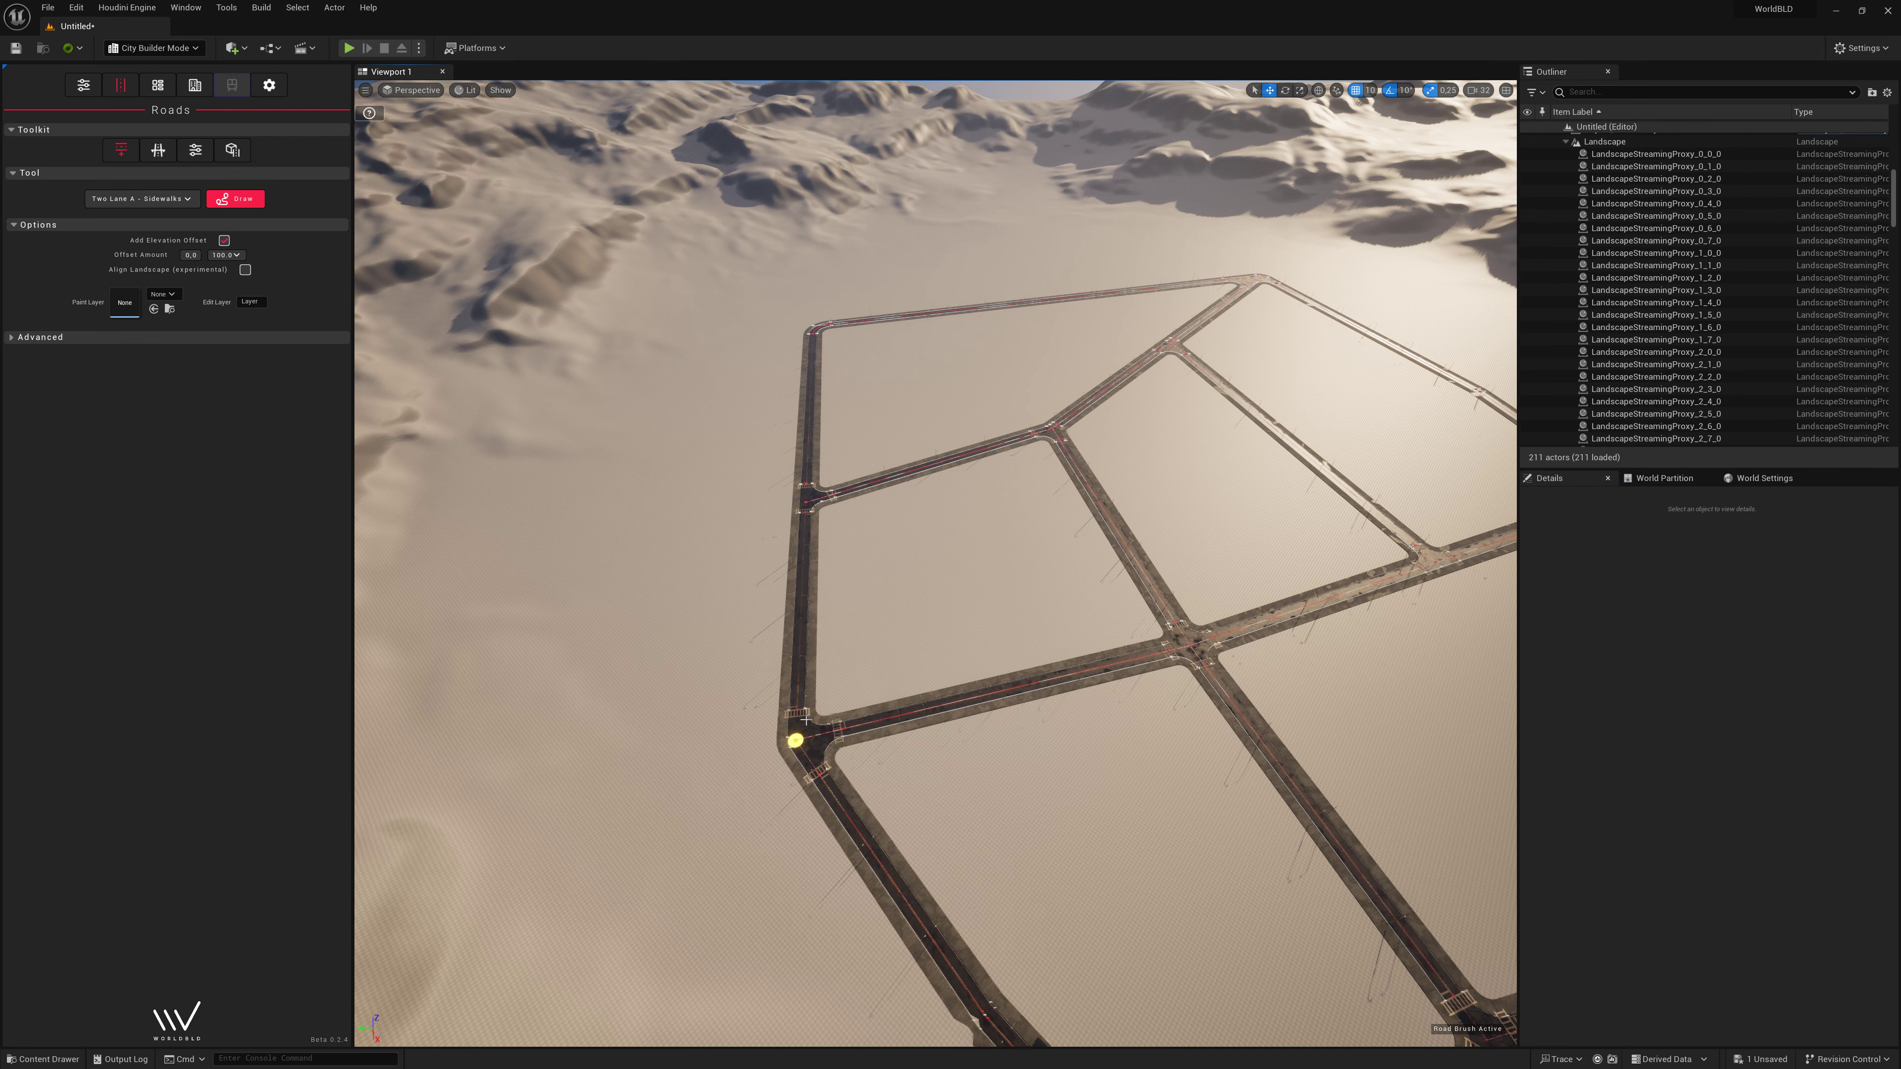
mouse_move(803, 711)
right_down()
mouse_move(928, 601)
mouse_move(889, 644)
right_up()
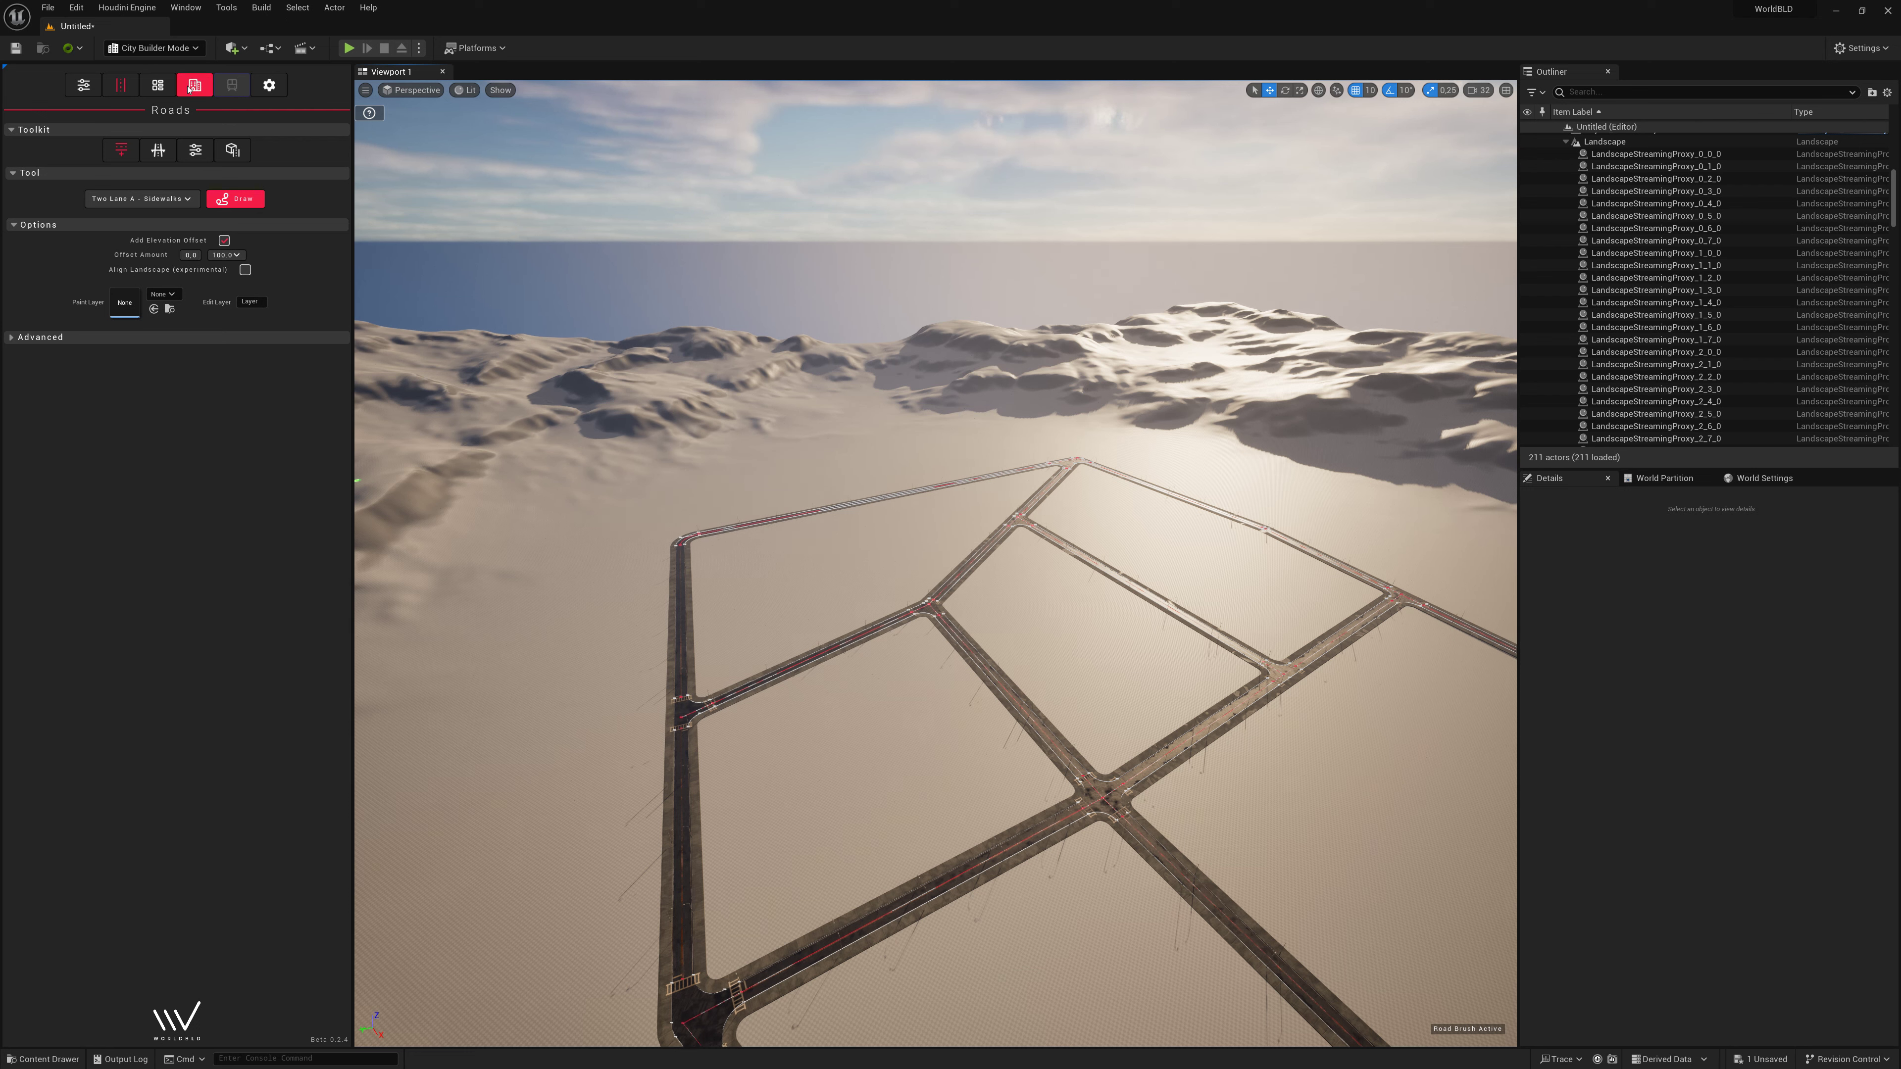
Create the lower-left and lower-right blocks from their surrounding streets.
click(167, 93)
click(215, 155)
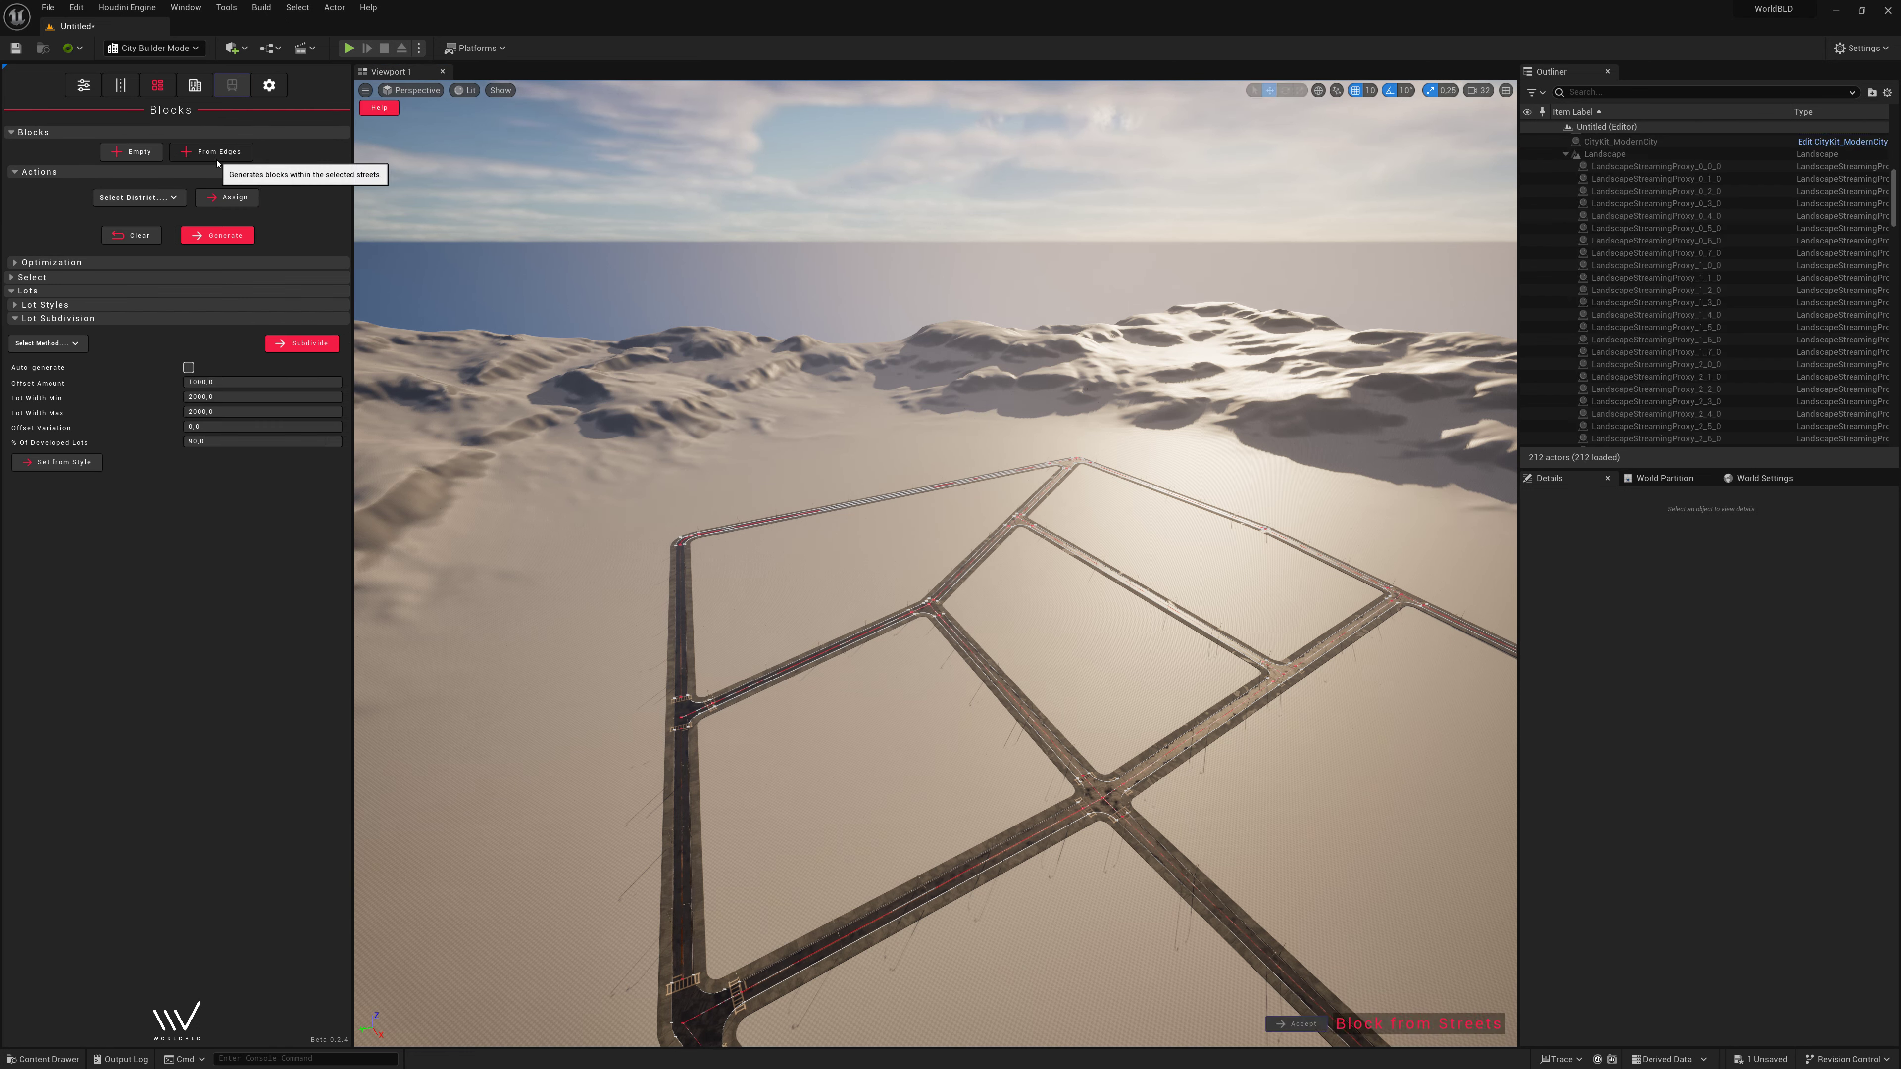
click(736, 972)
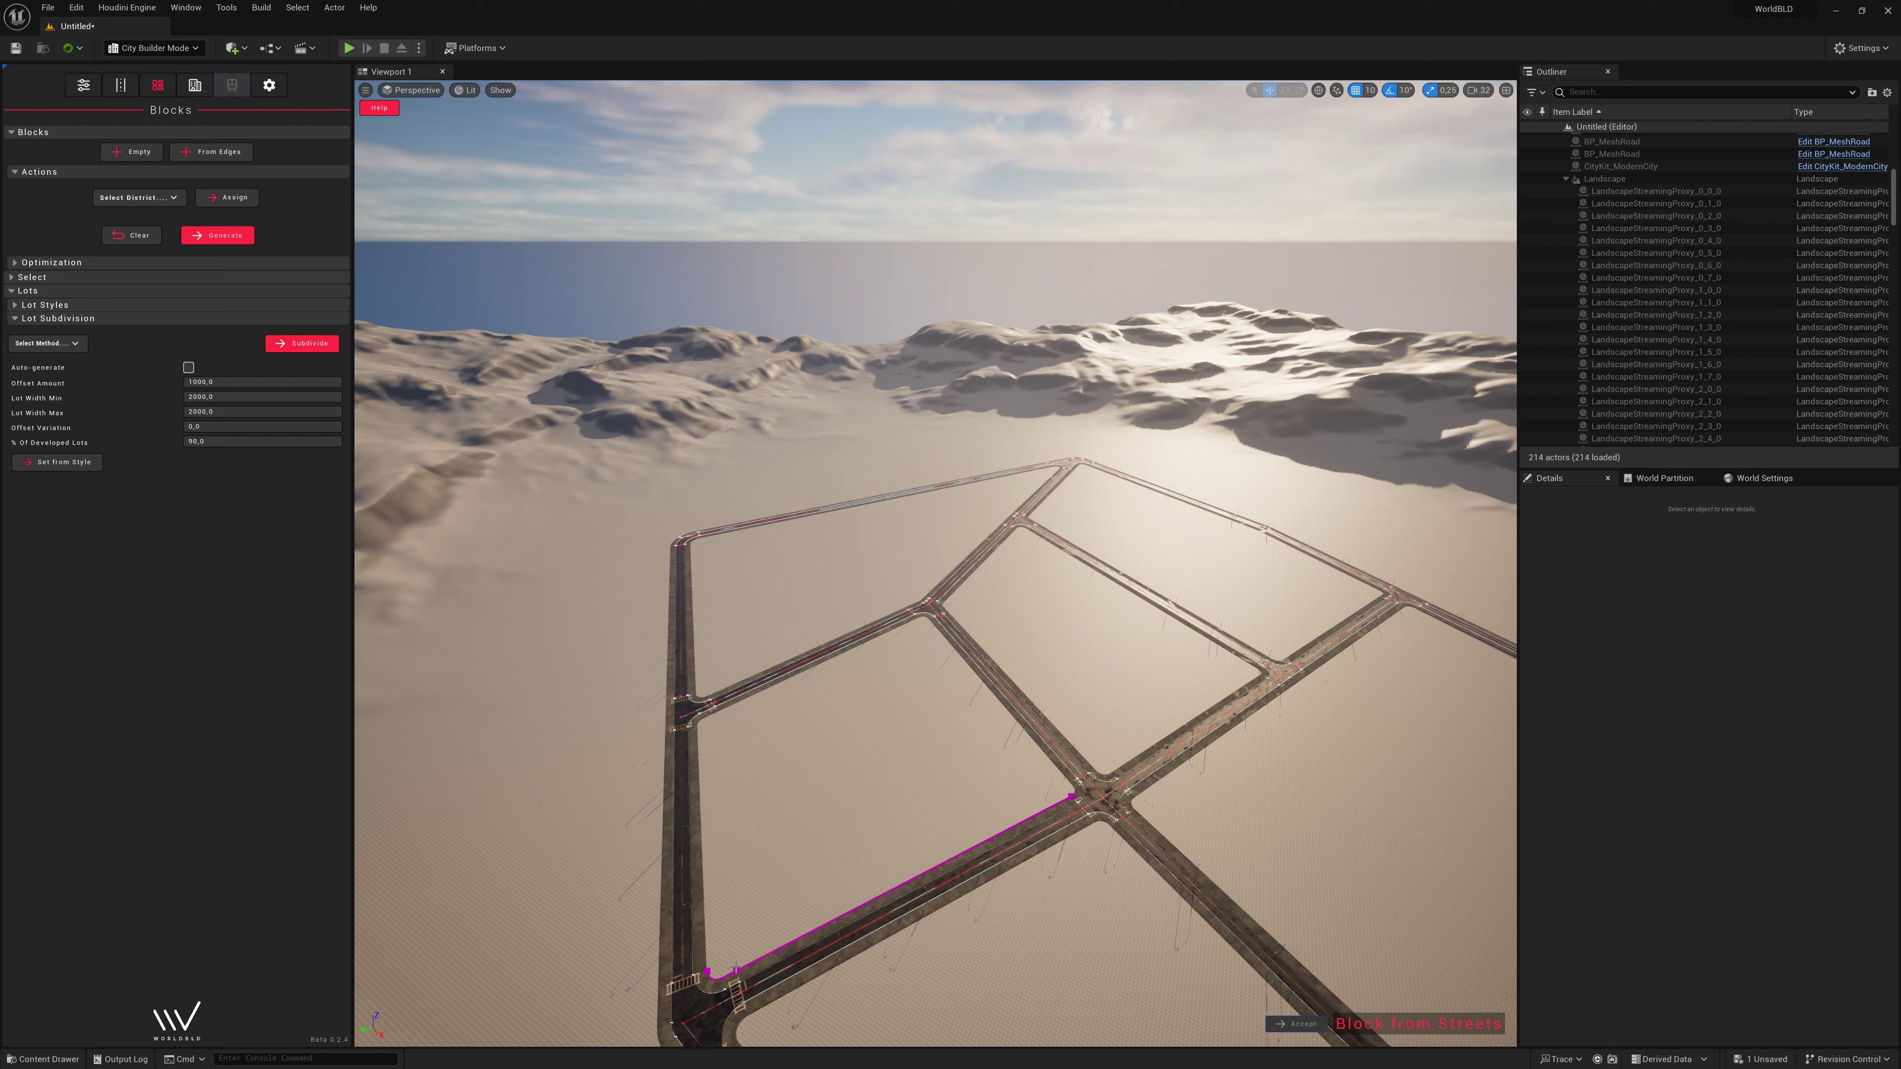
click(708, 974)
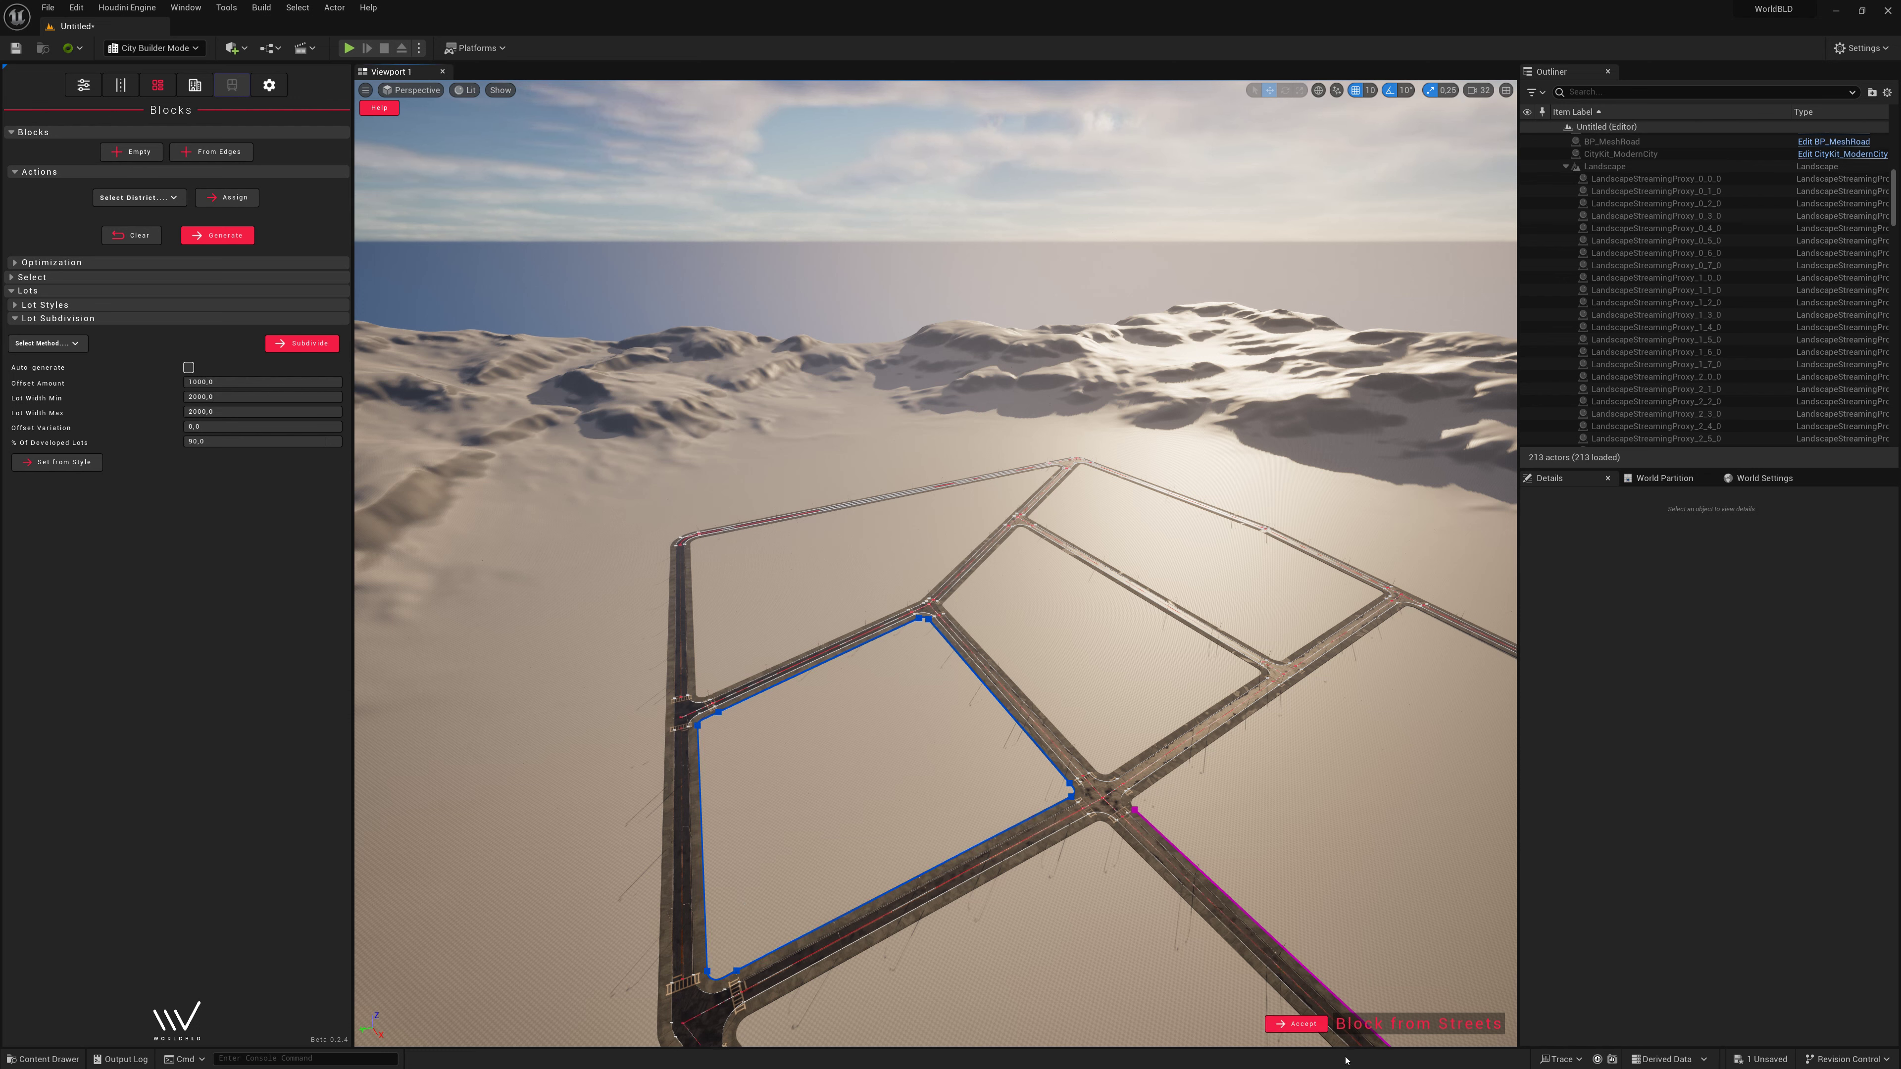
click(1295, 1023)
click(211, 151)
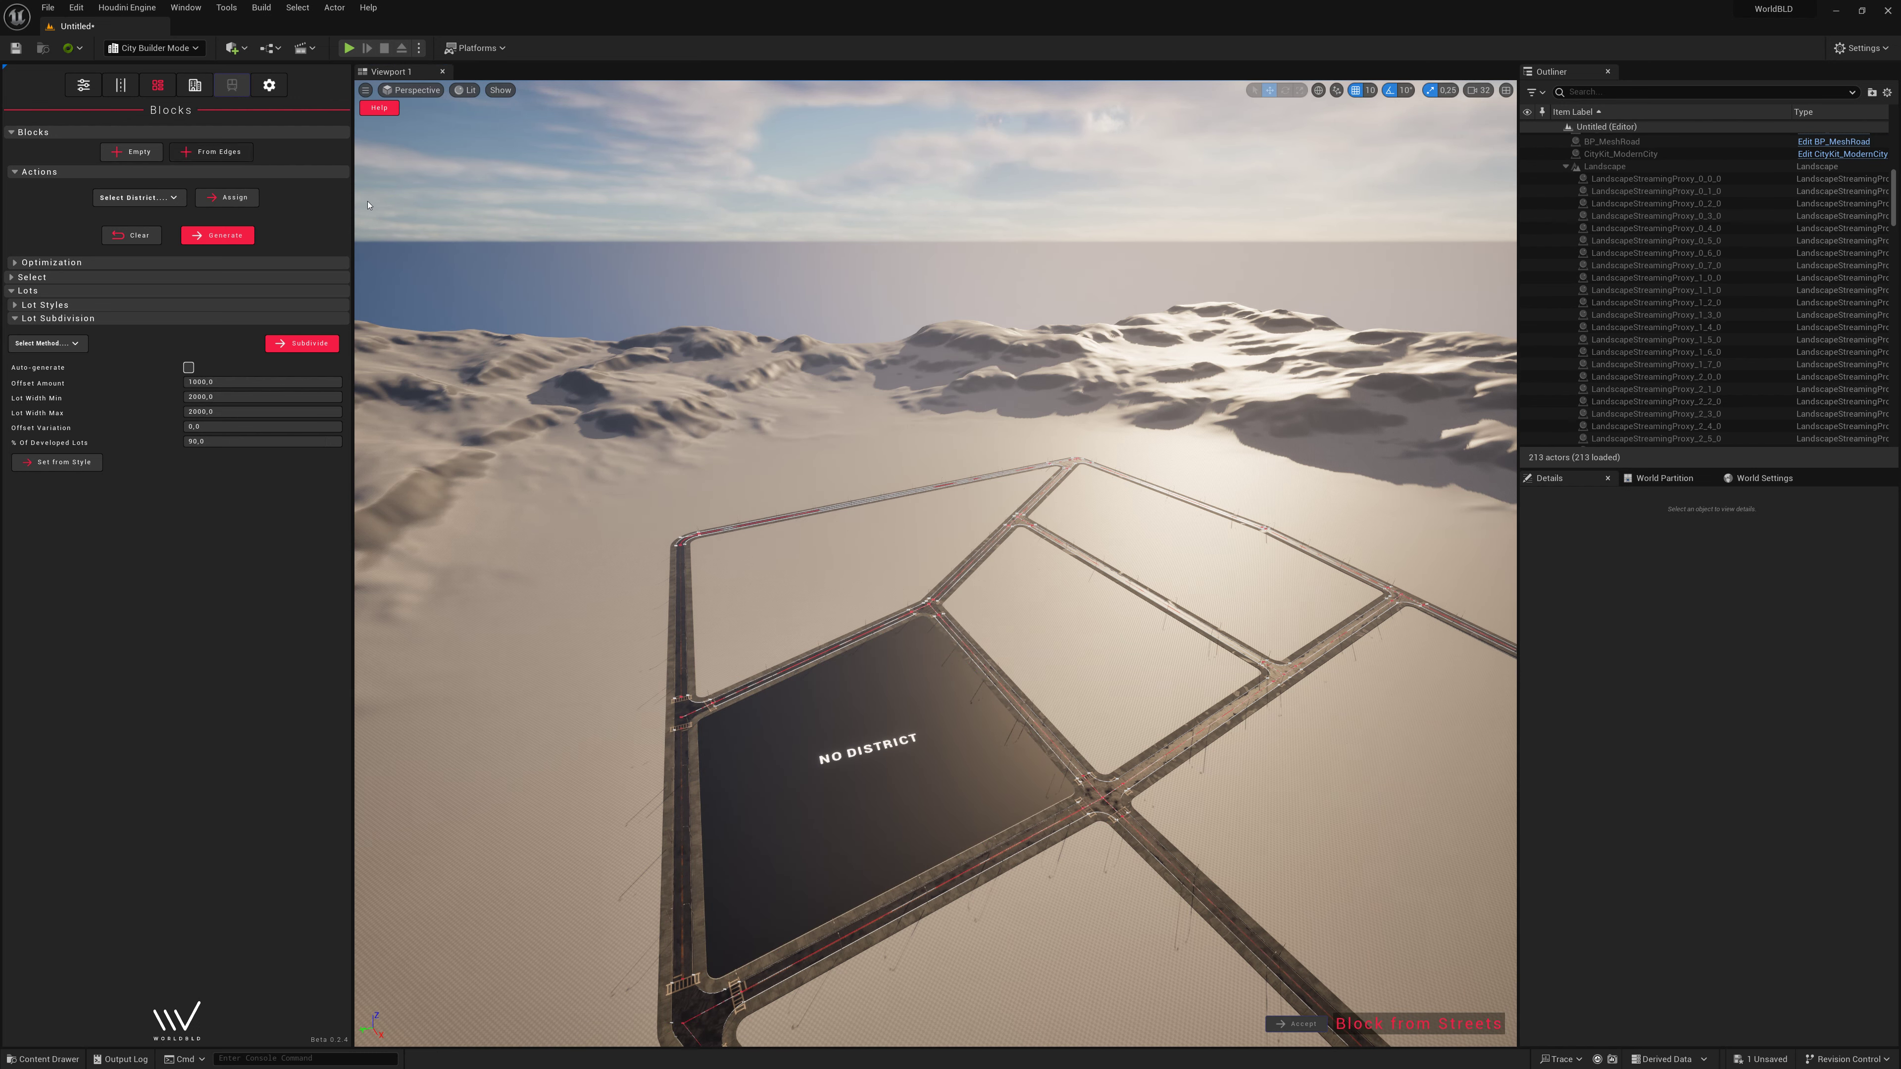
click(1093, 828)
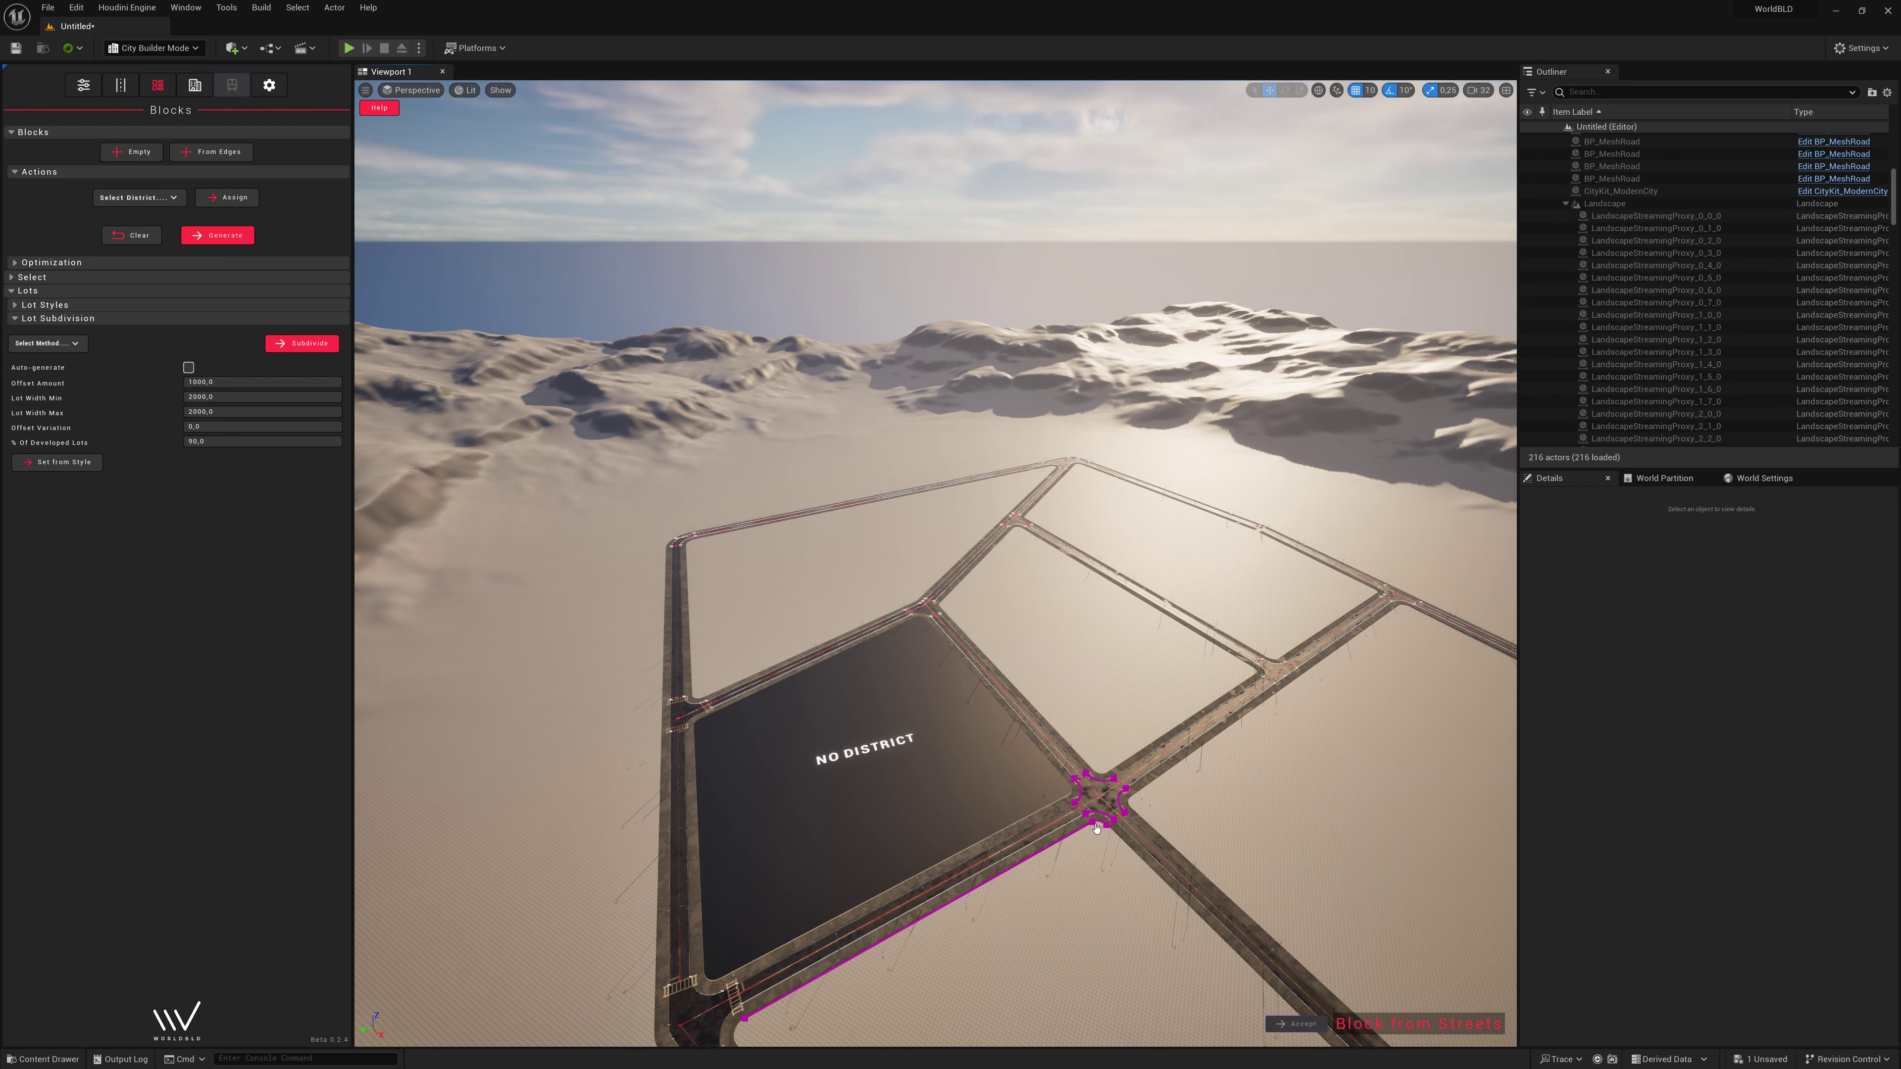
click(1097, 827)
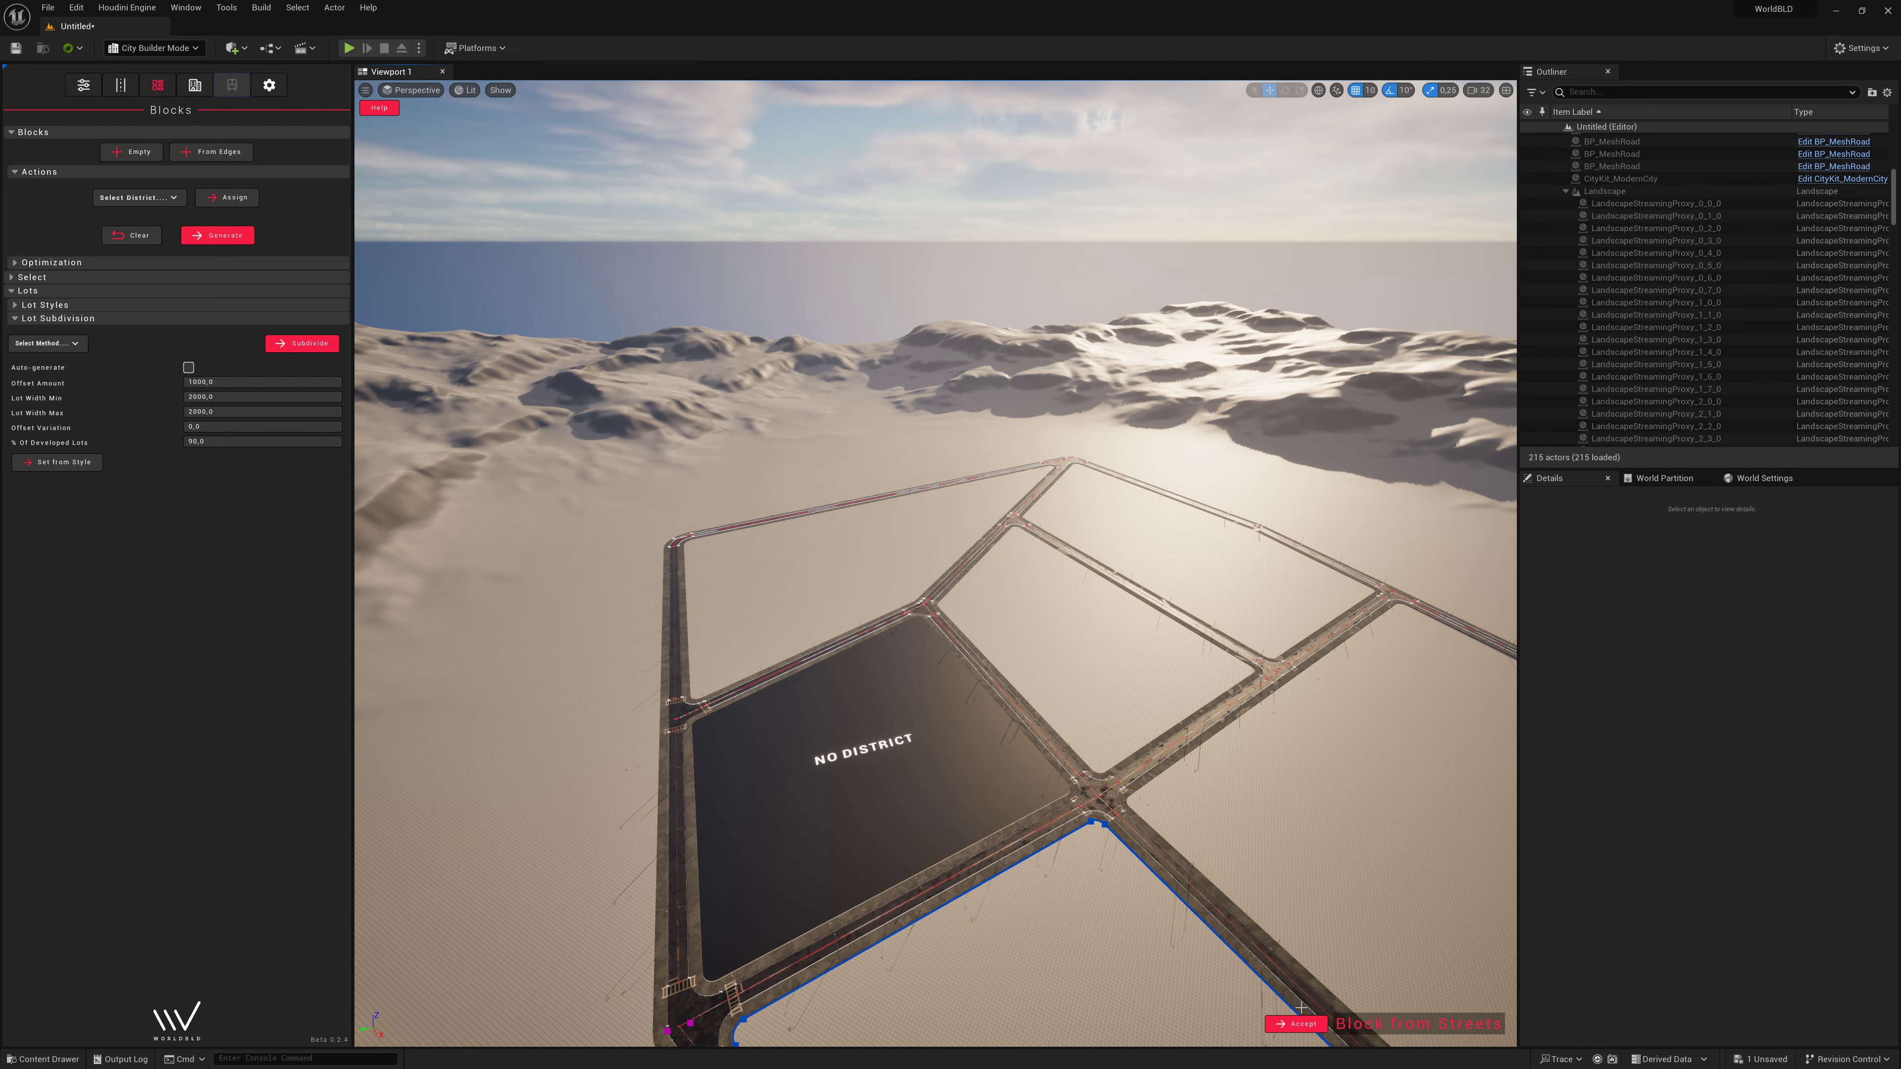
click(1295, 1024)
Create the middle and right blocks from their bounding streets.
click(211, 151)
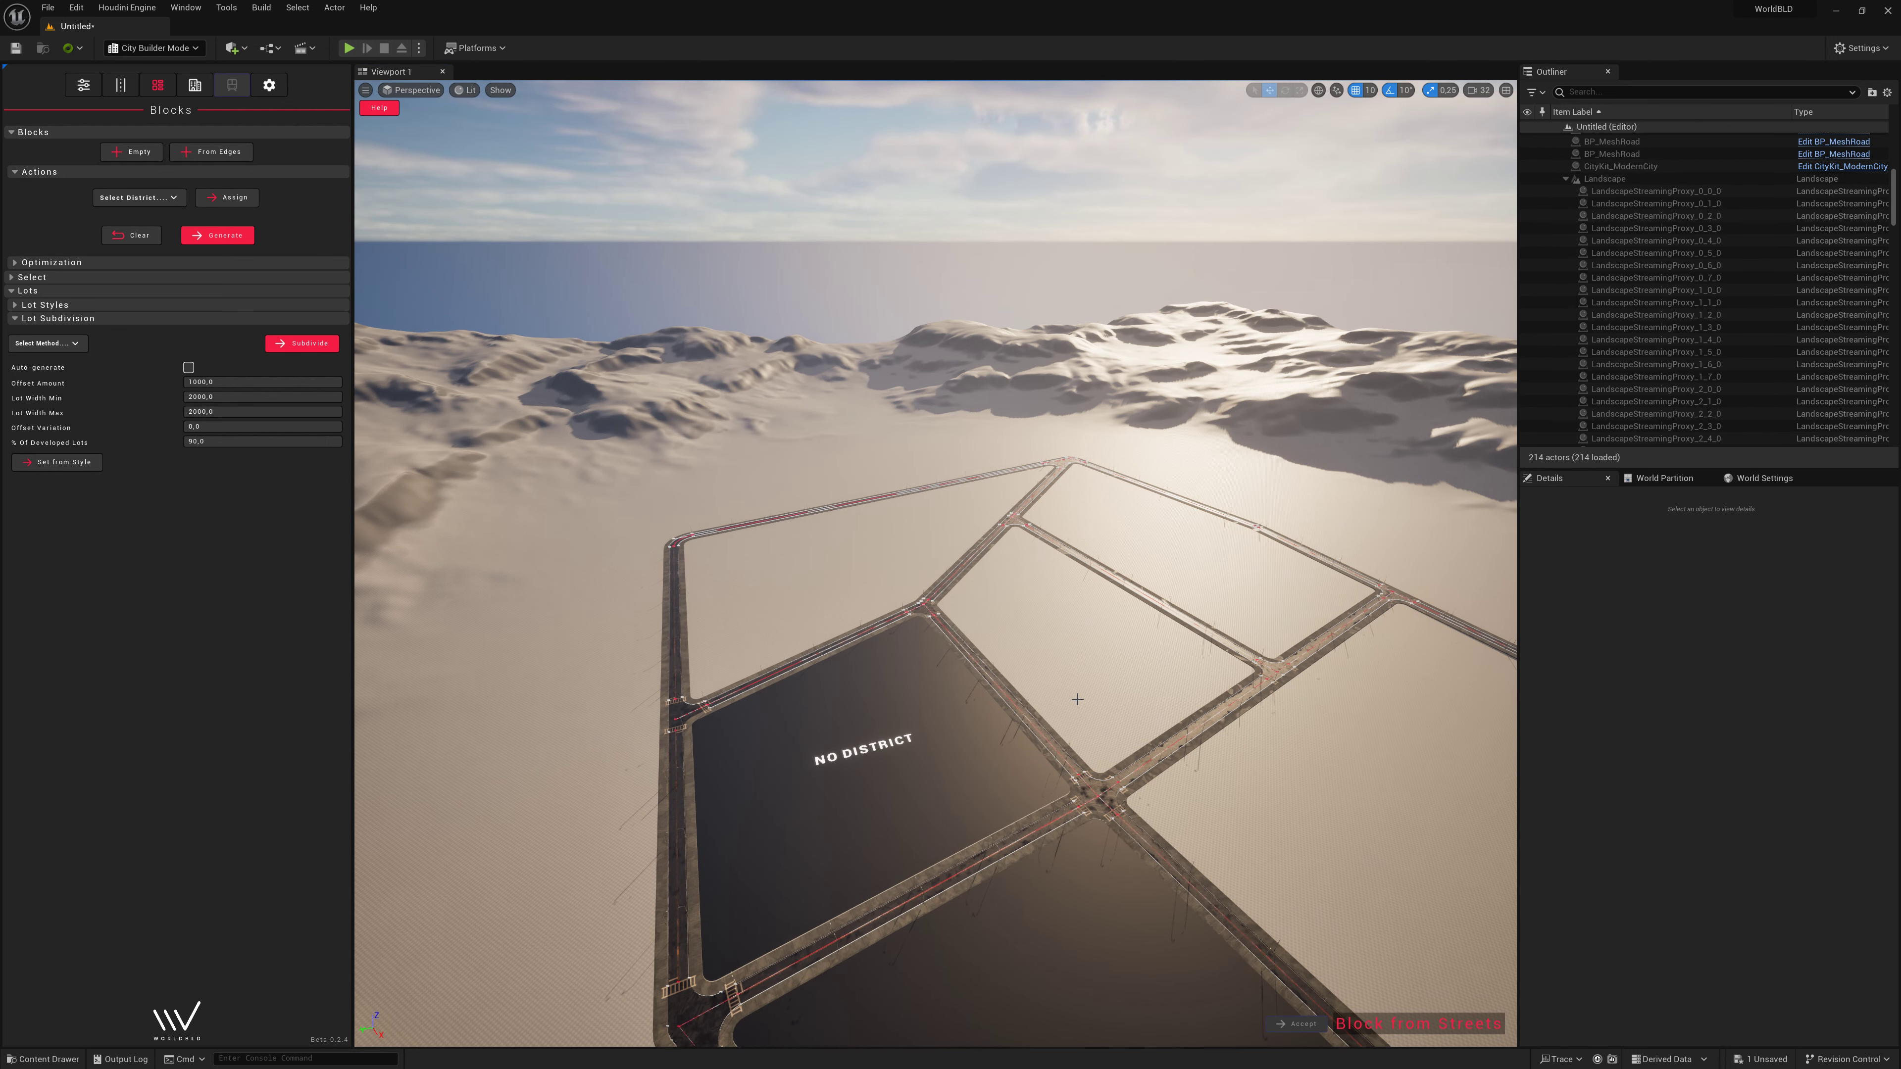
click(1178, 722)
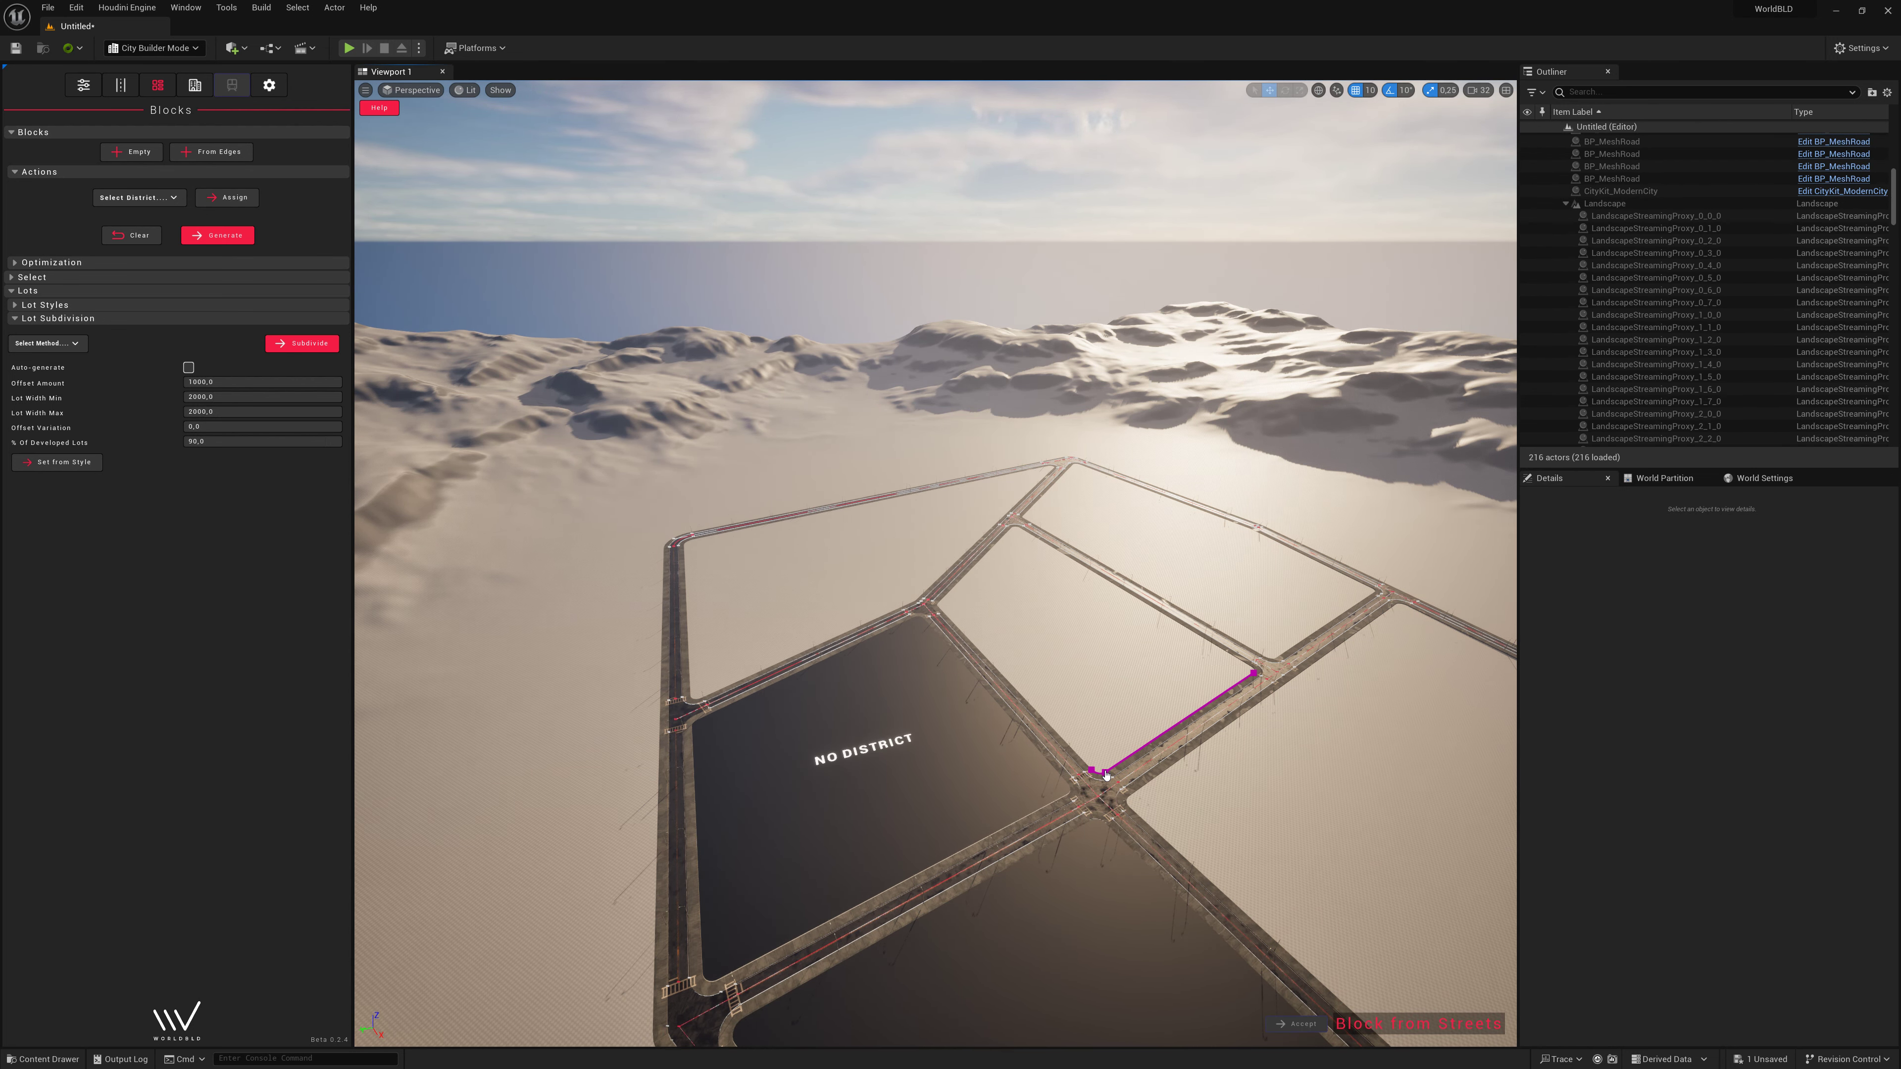
click(1091, 770)
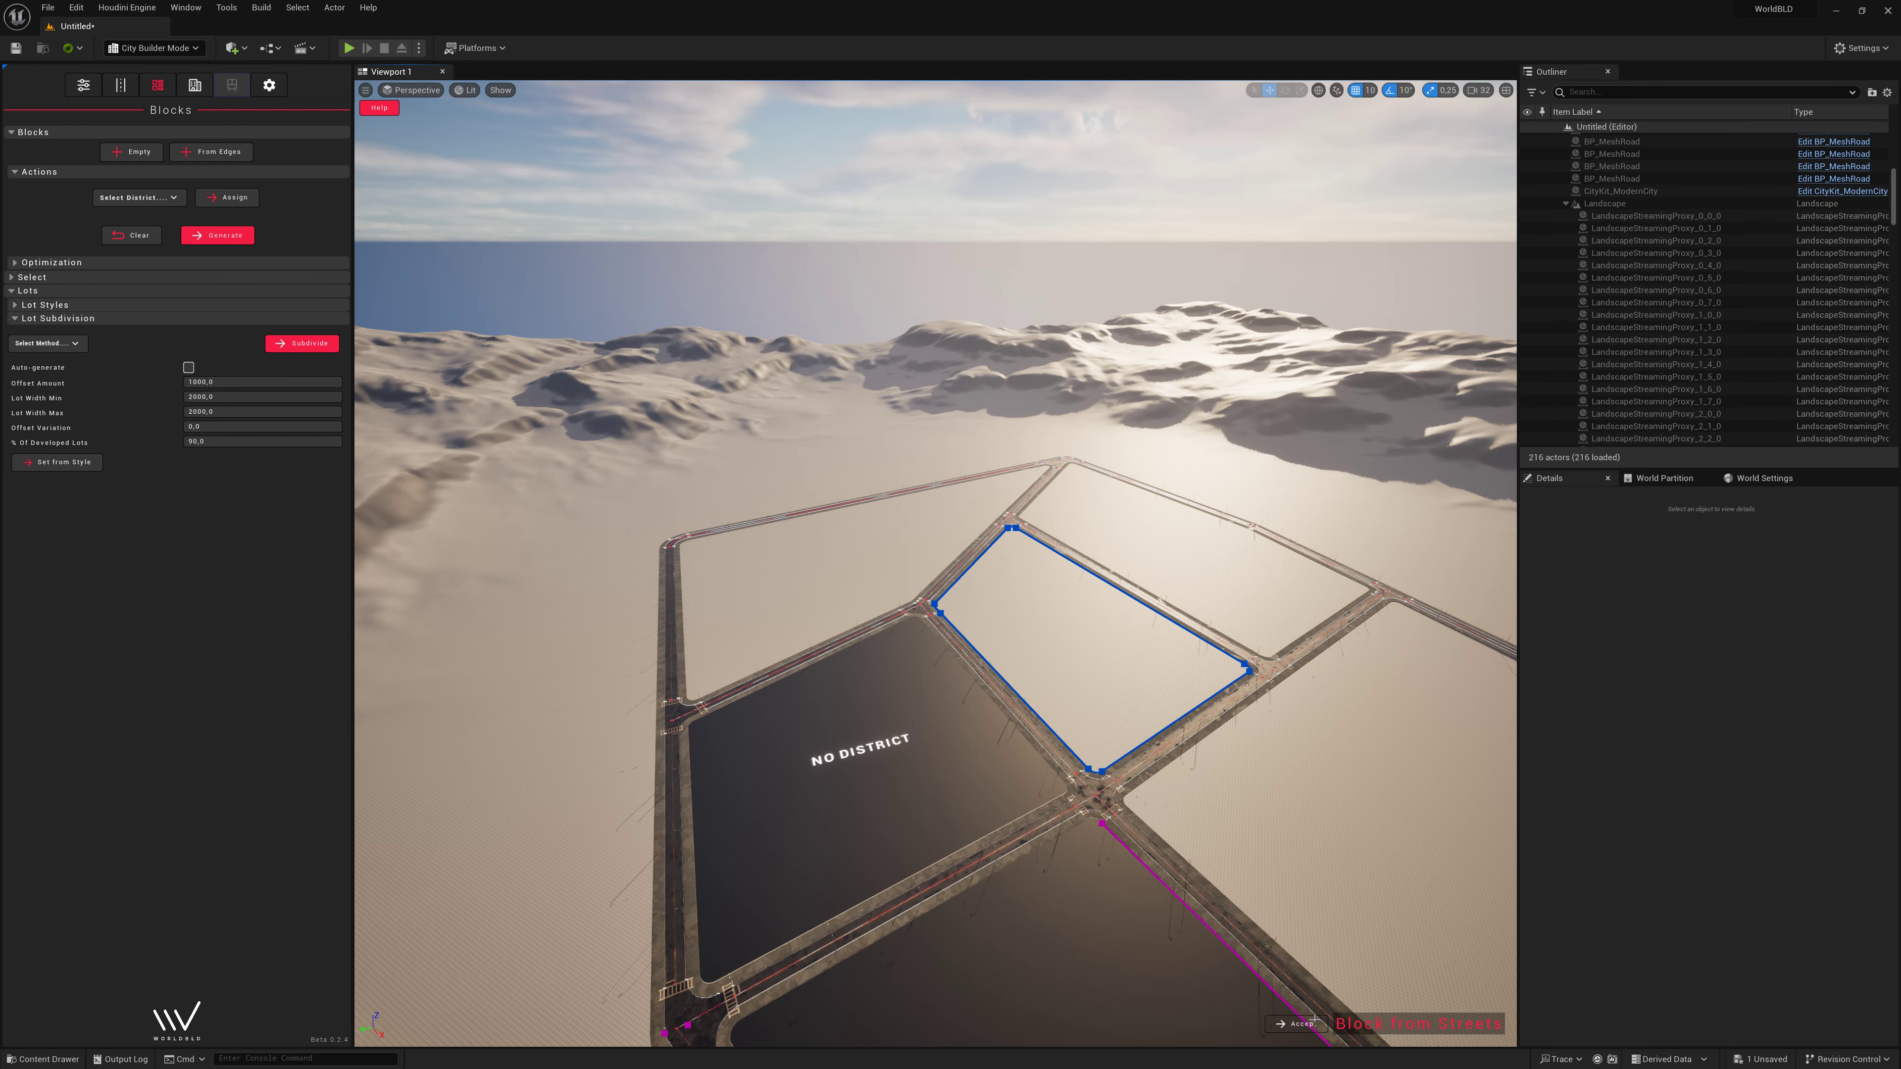
click(1295, 1024)
right_drag(1130, 759, 1115, 731)
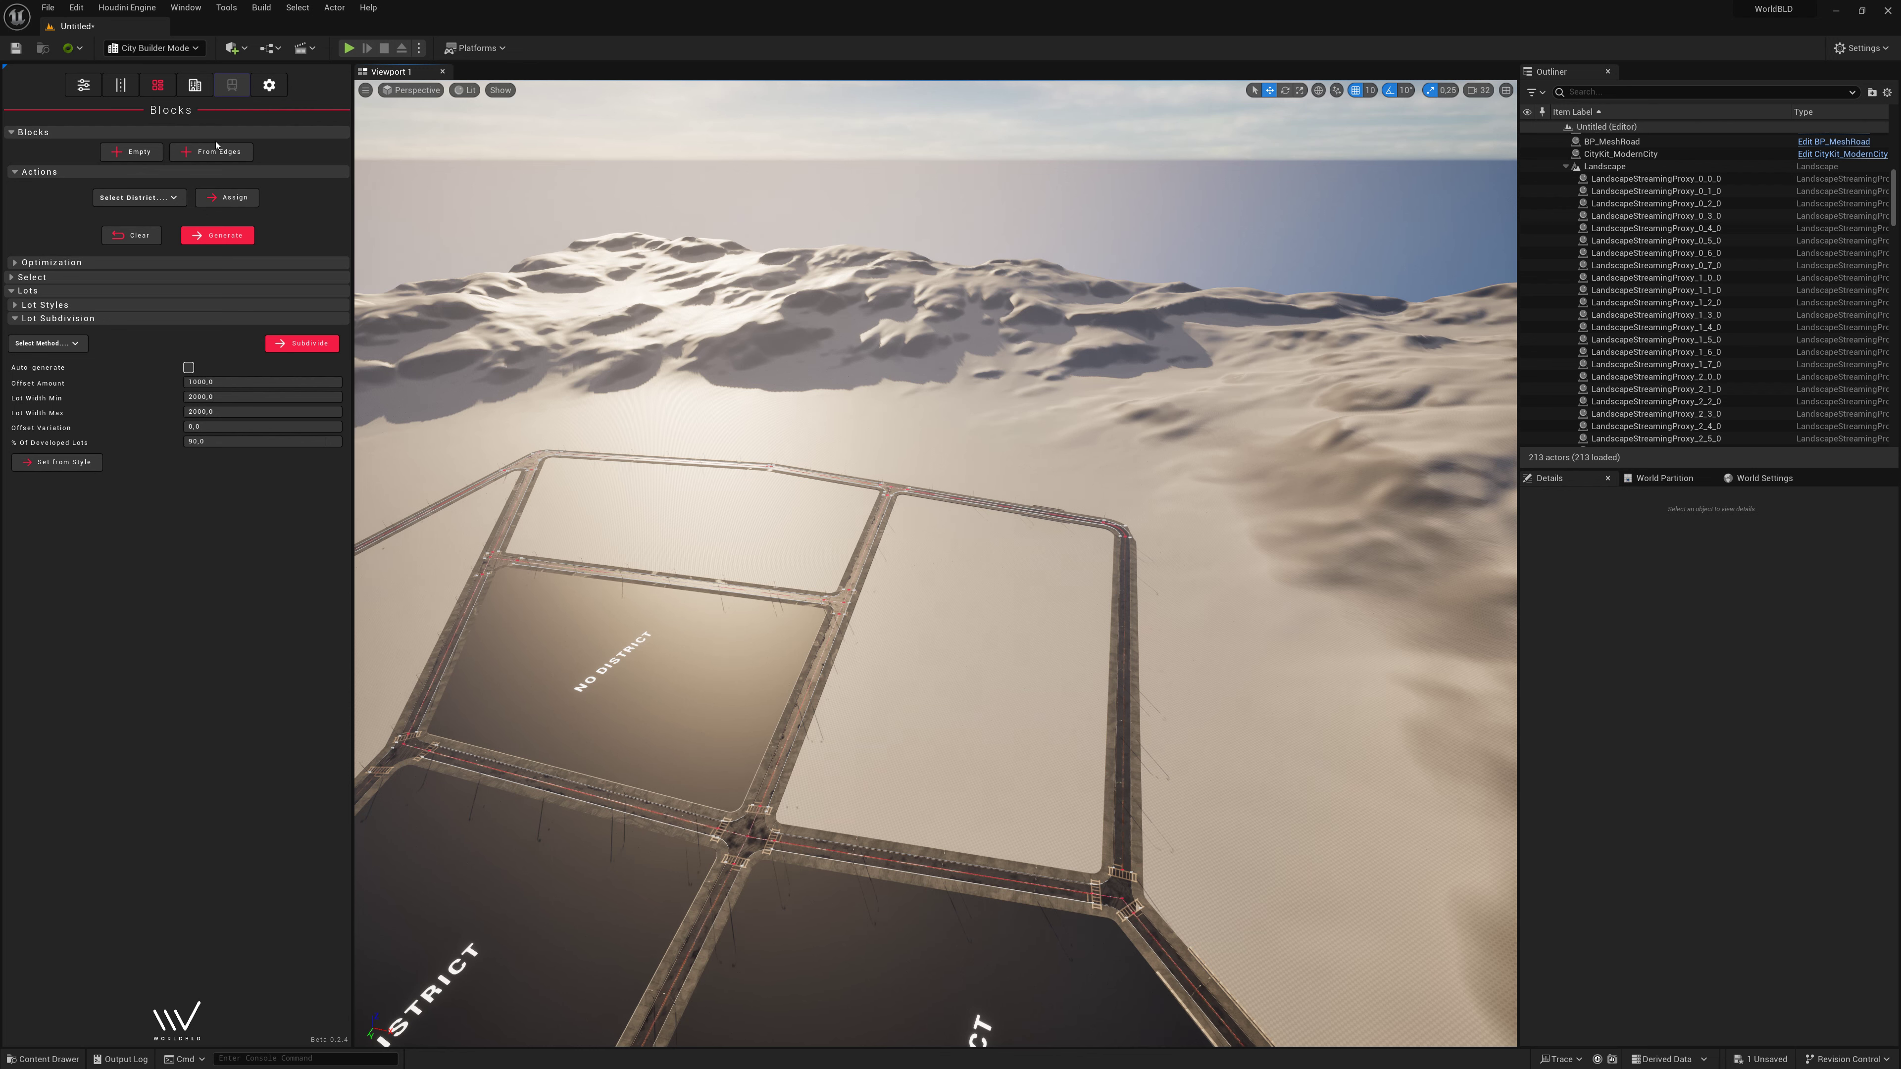
click(216, 152)
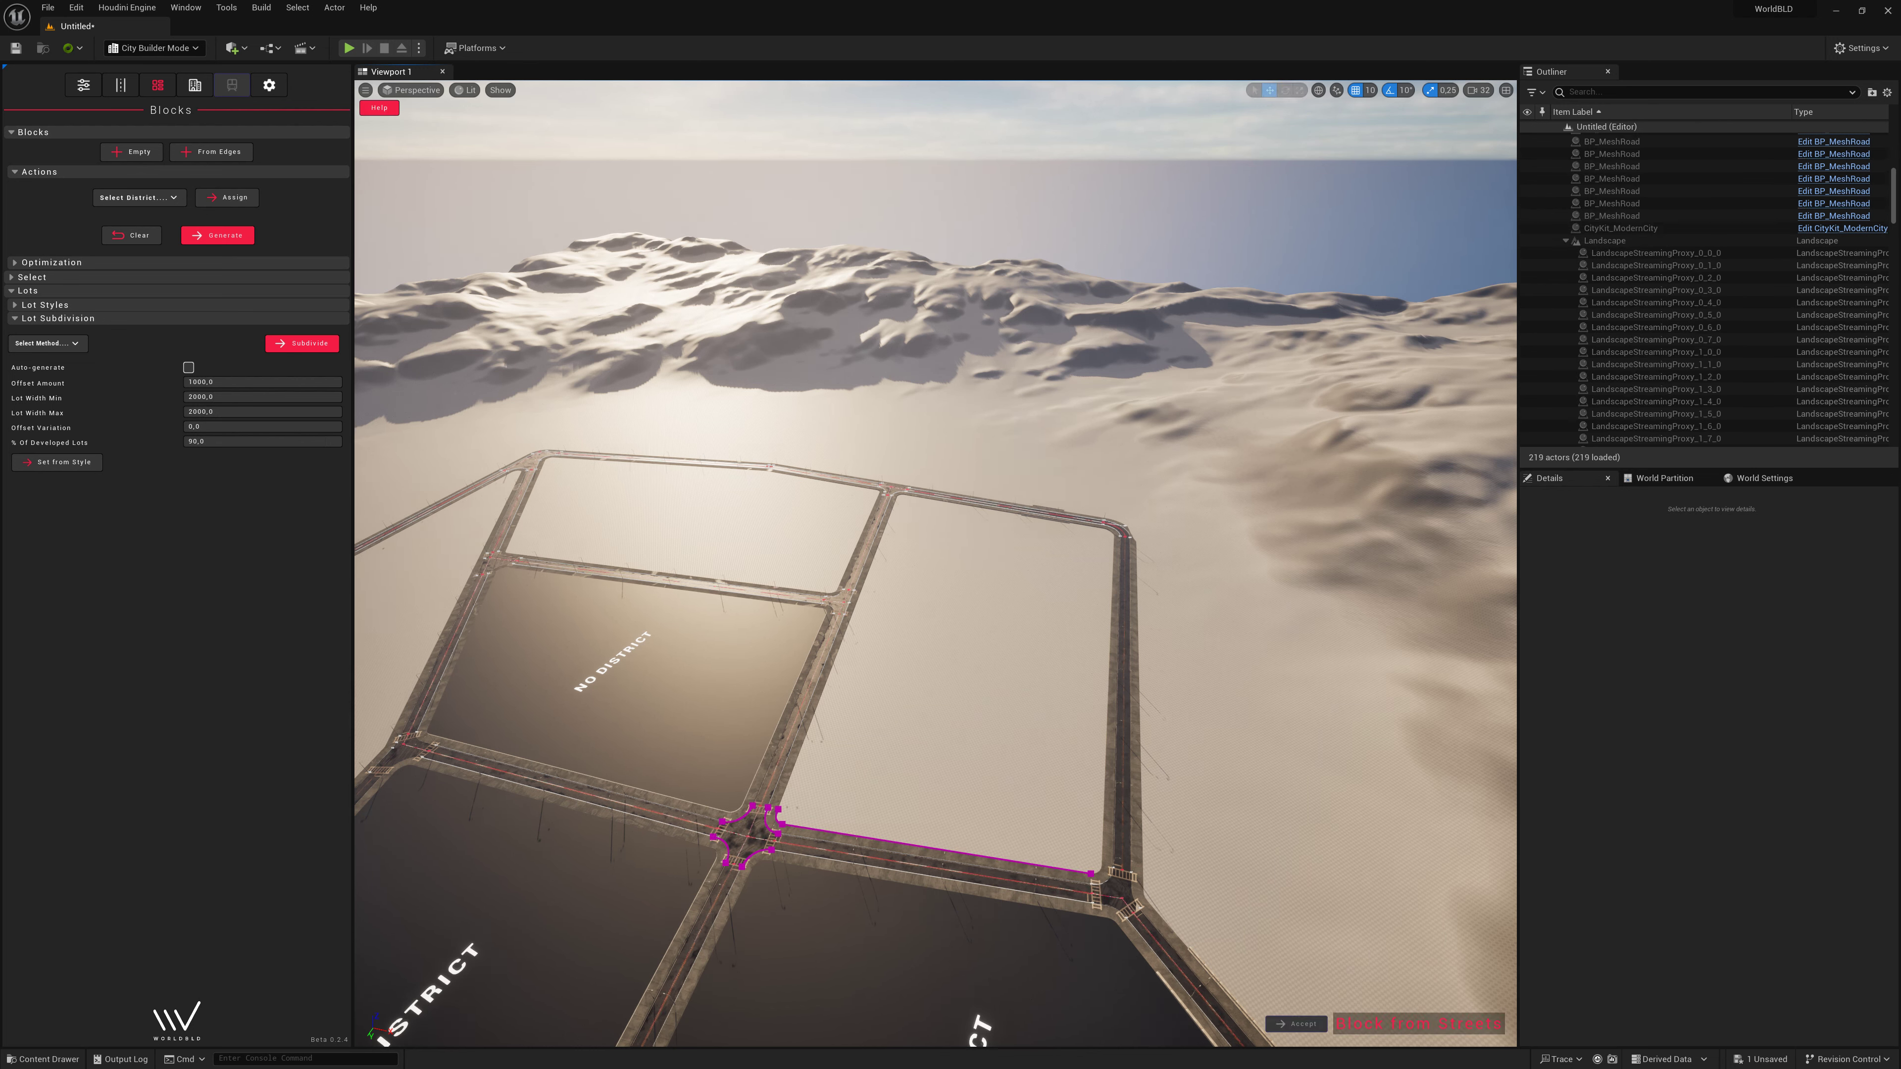
click(743, 827)
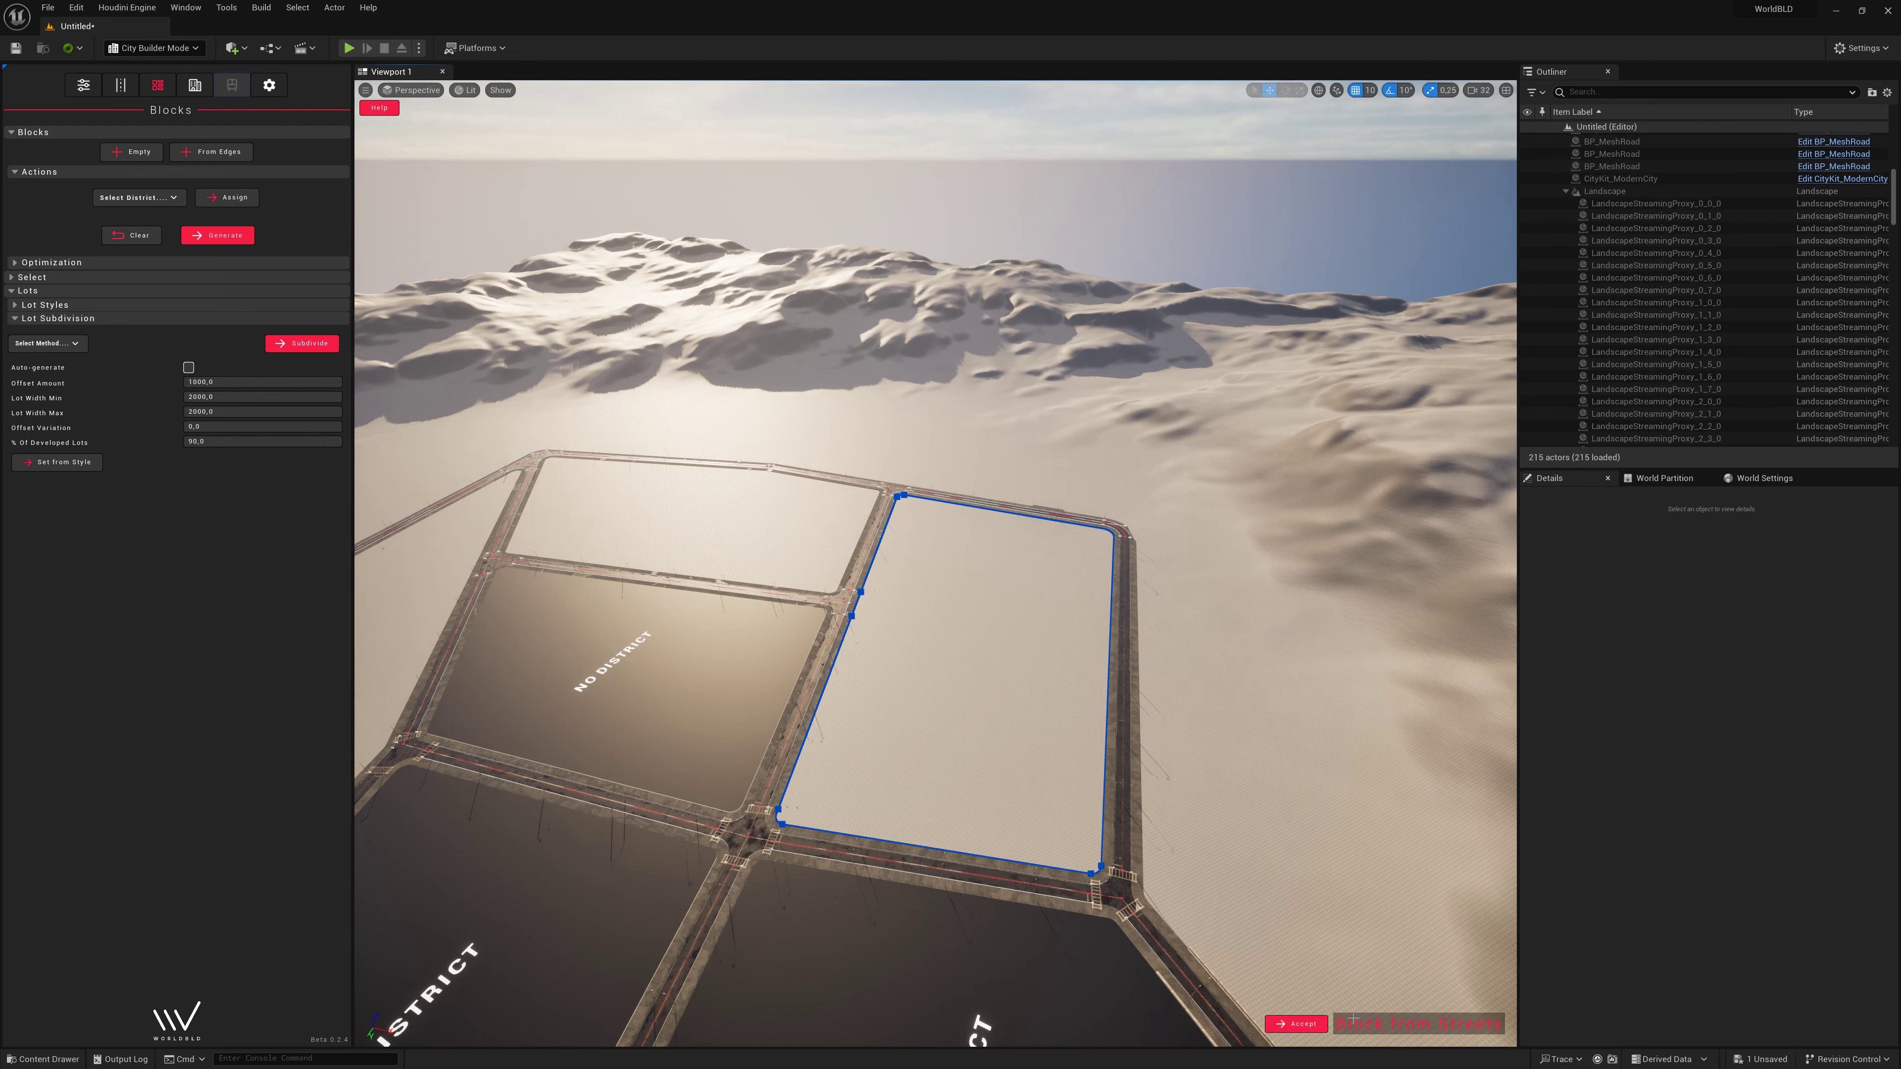
click(1296, 1023)
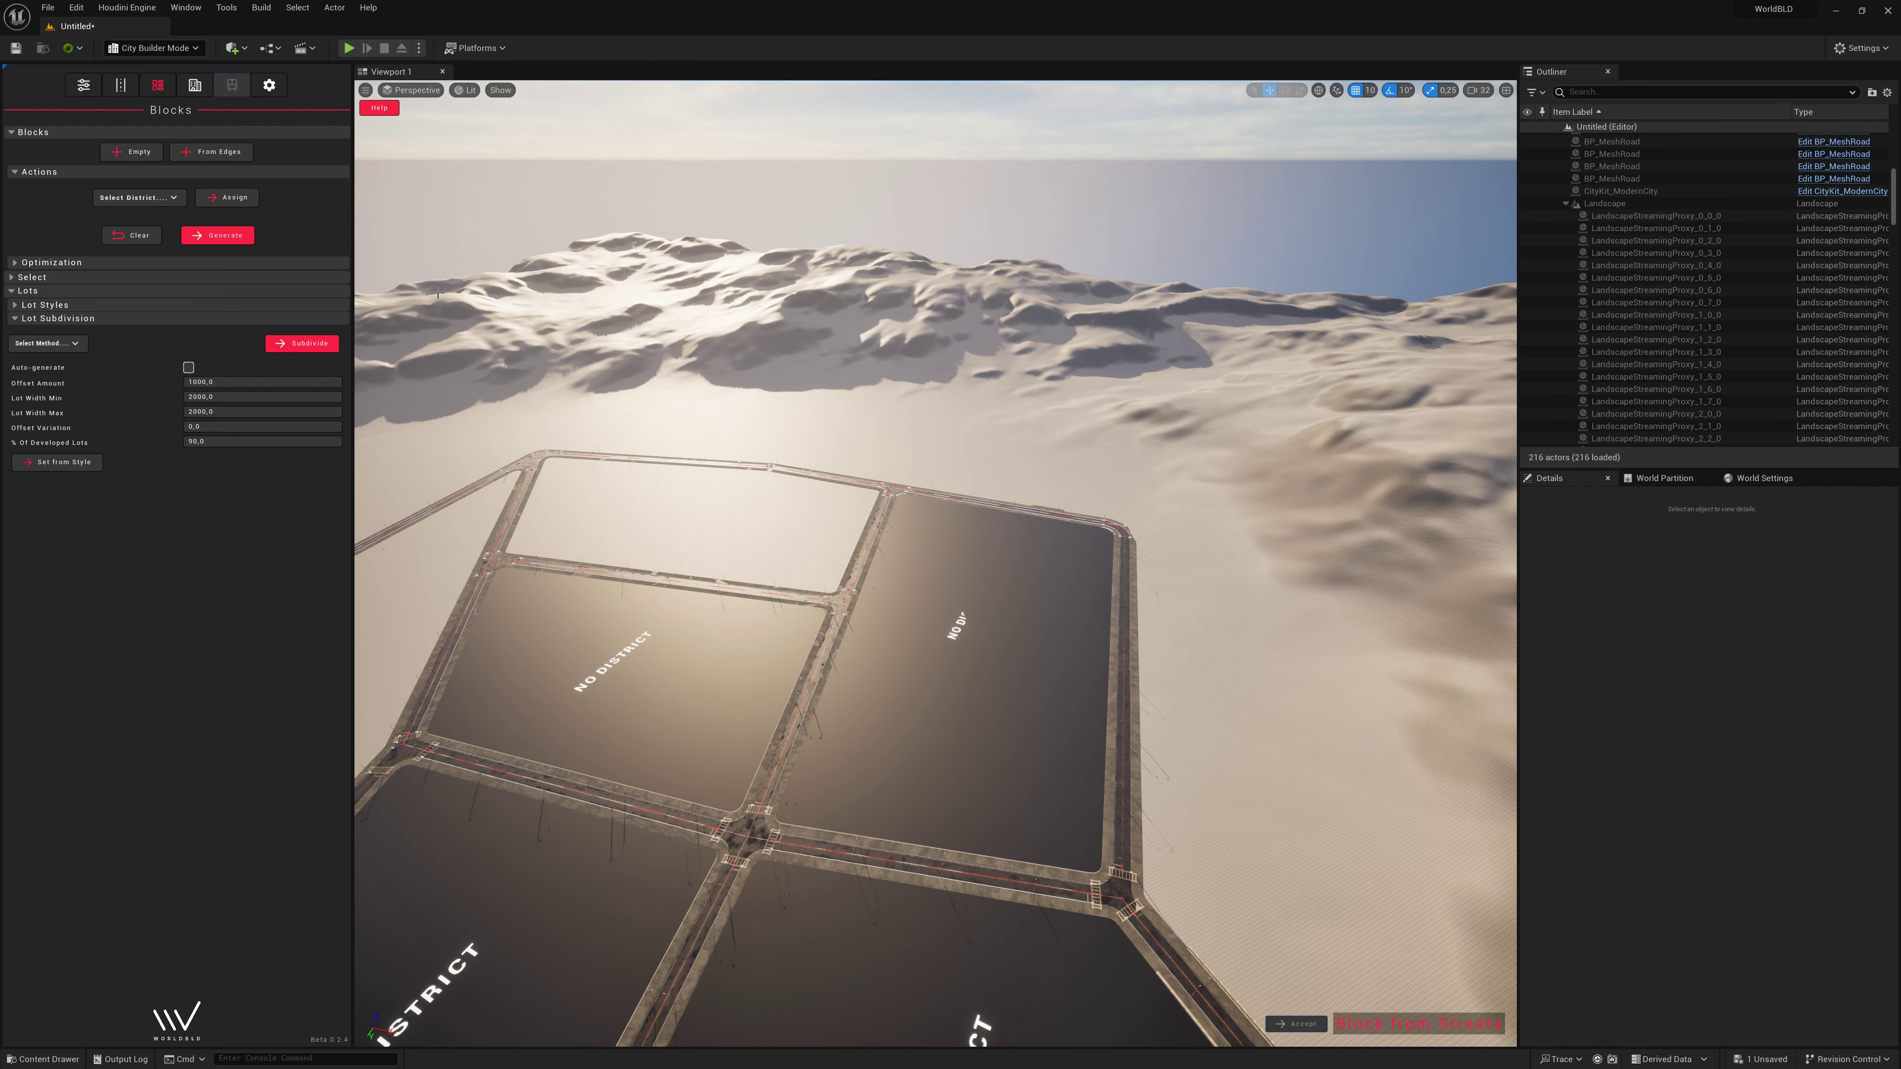
Create the top and upper-left blocks to fill the remaining gaps.
click(832, 600)
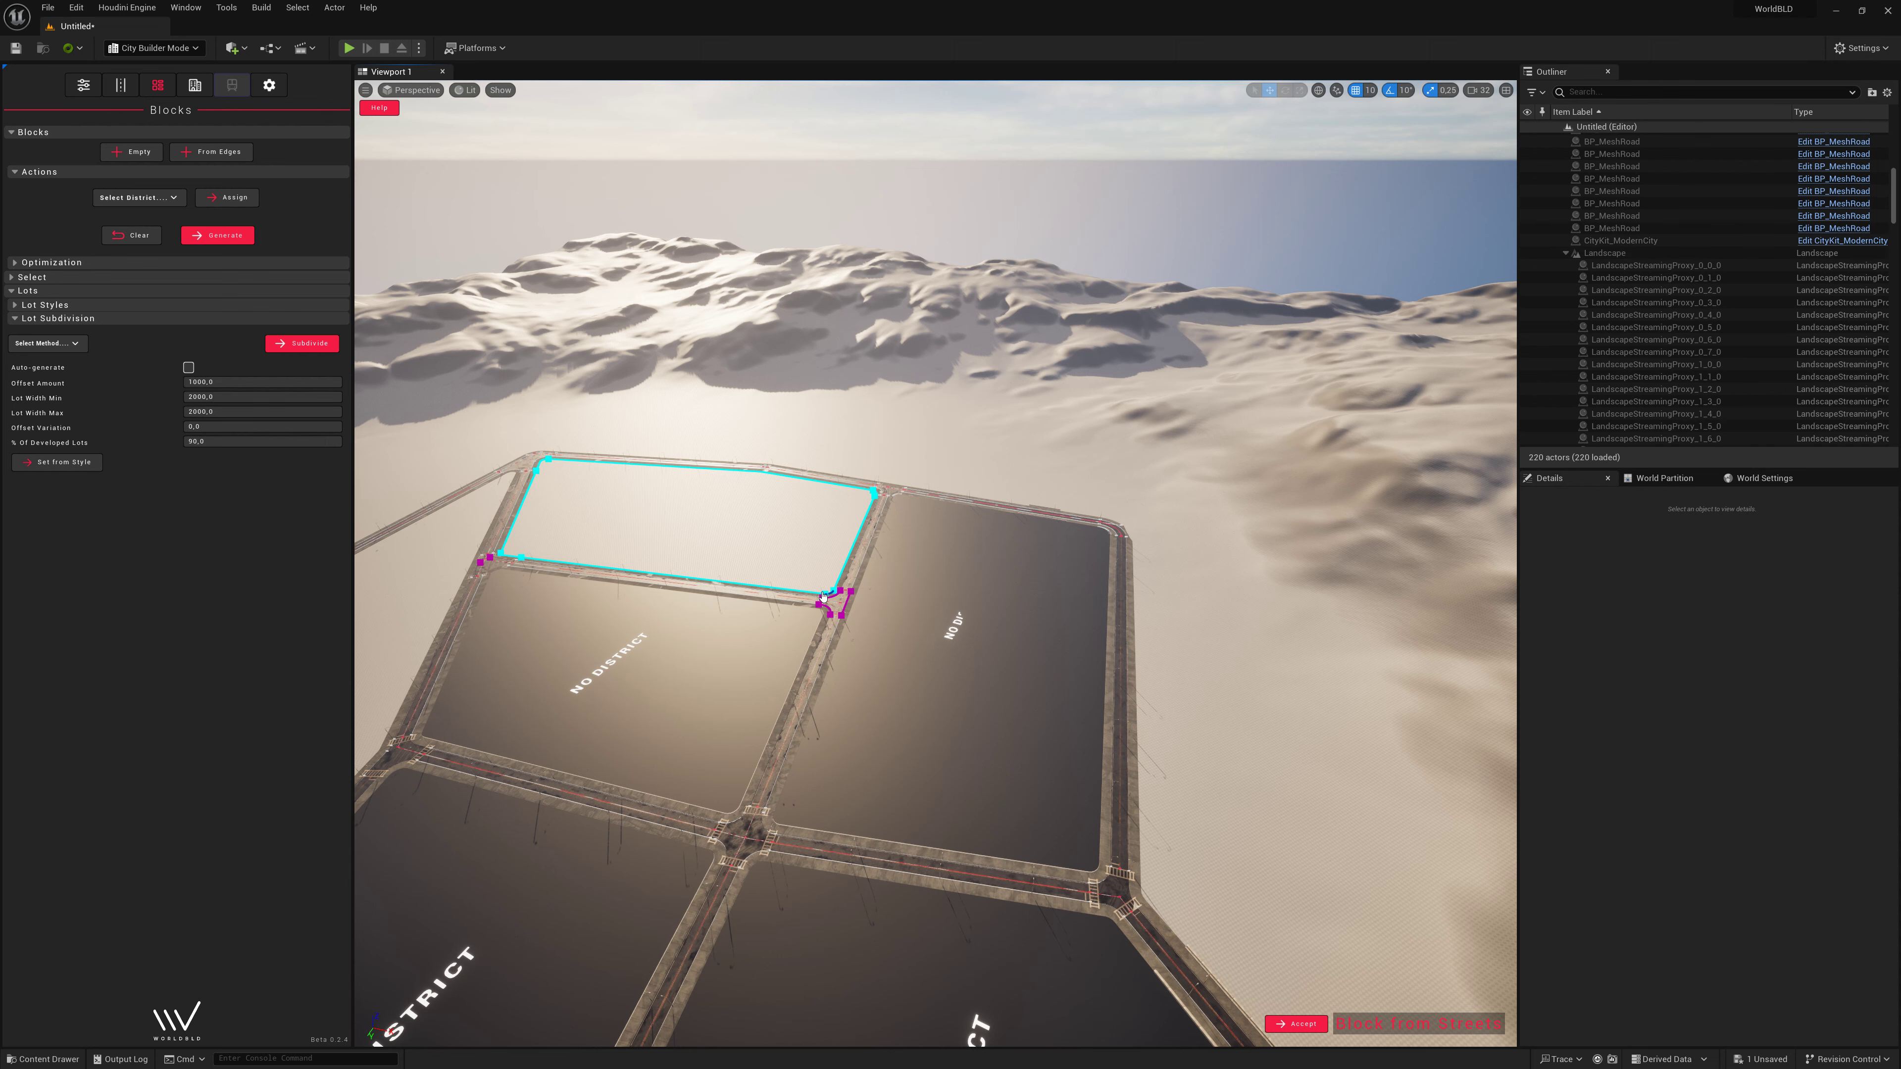
click(1298, 1023)
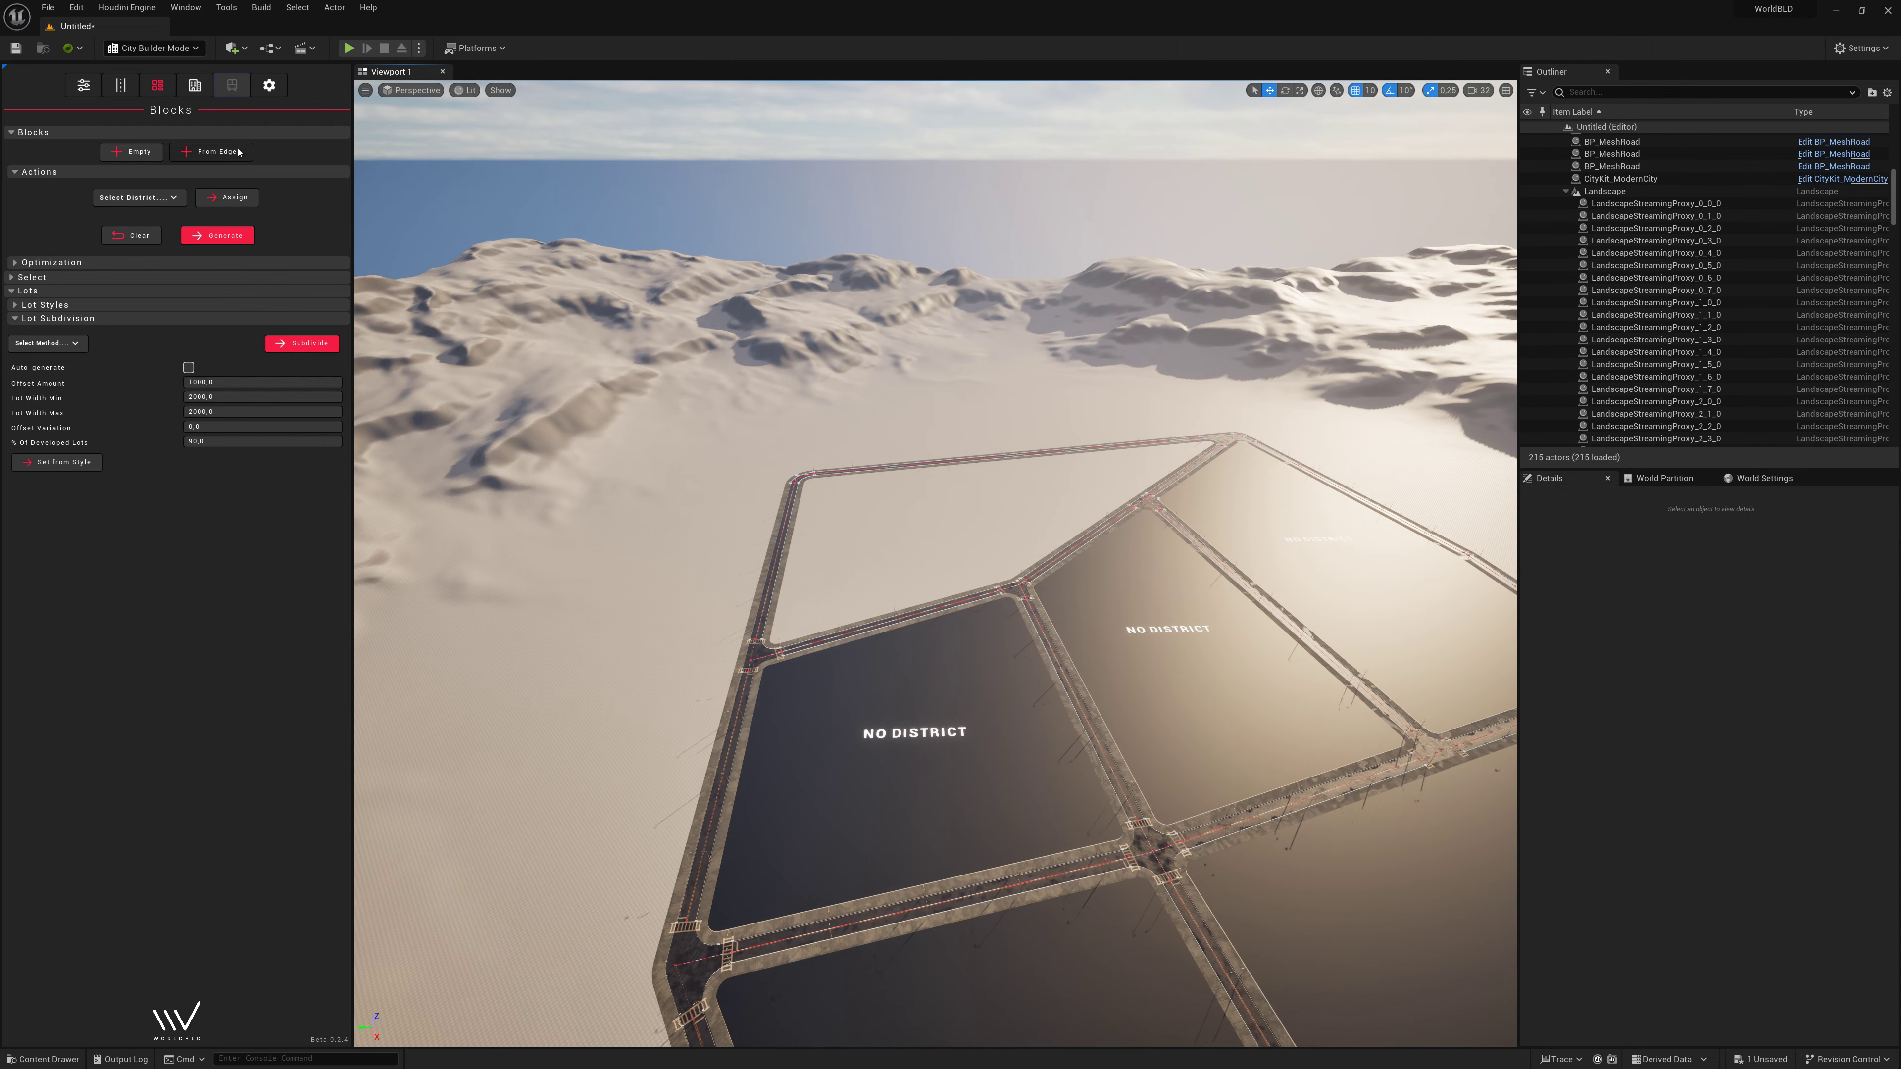
click(238, 153)
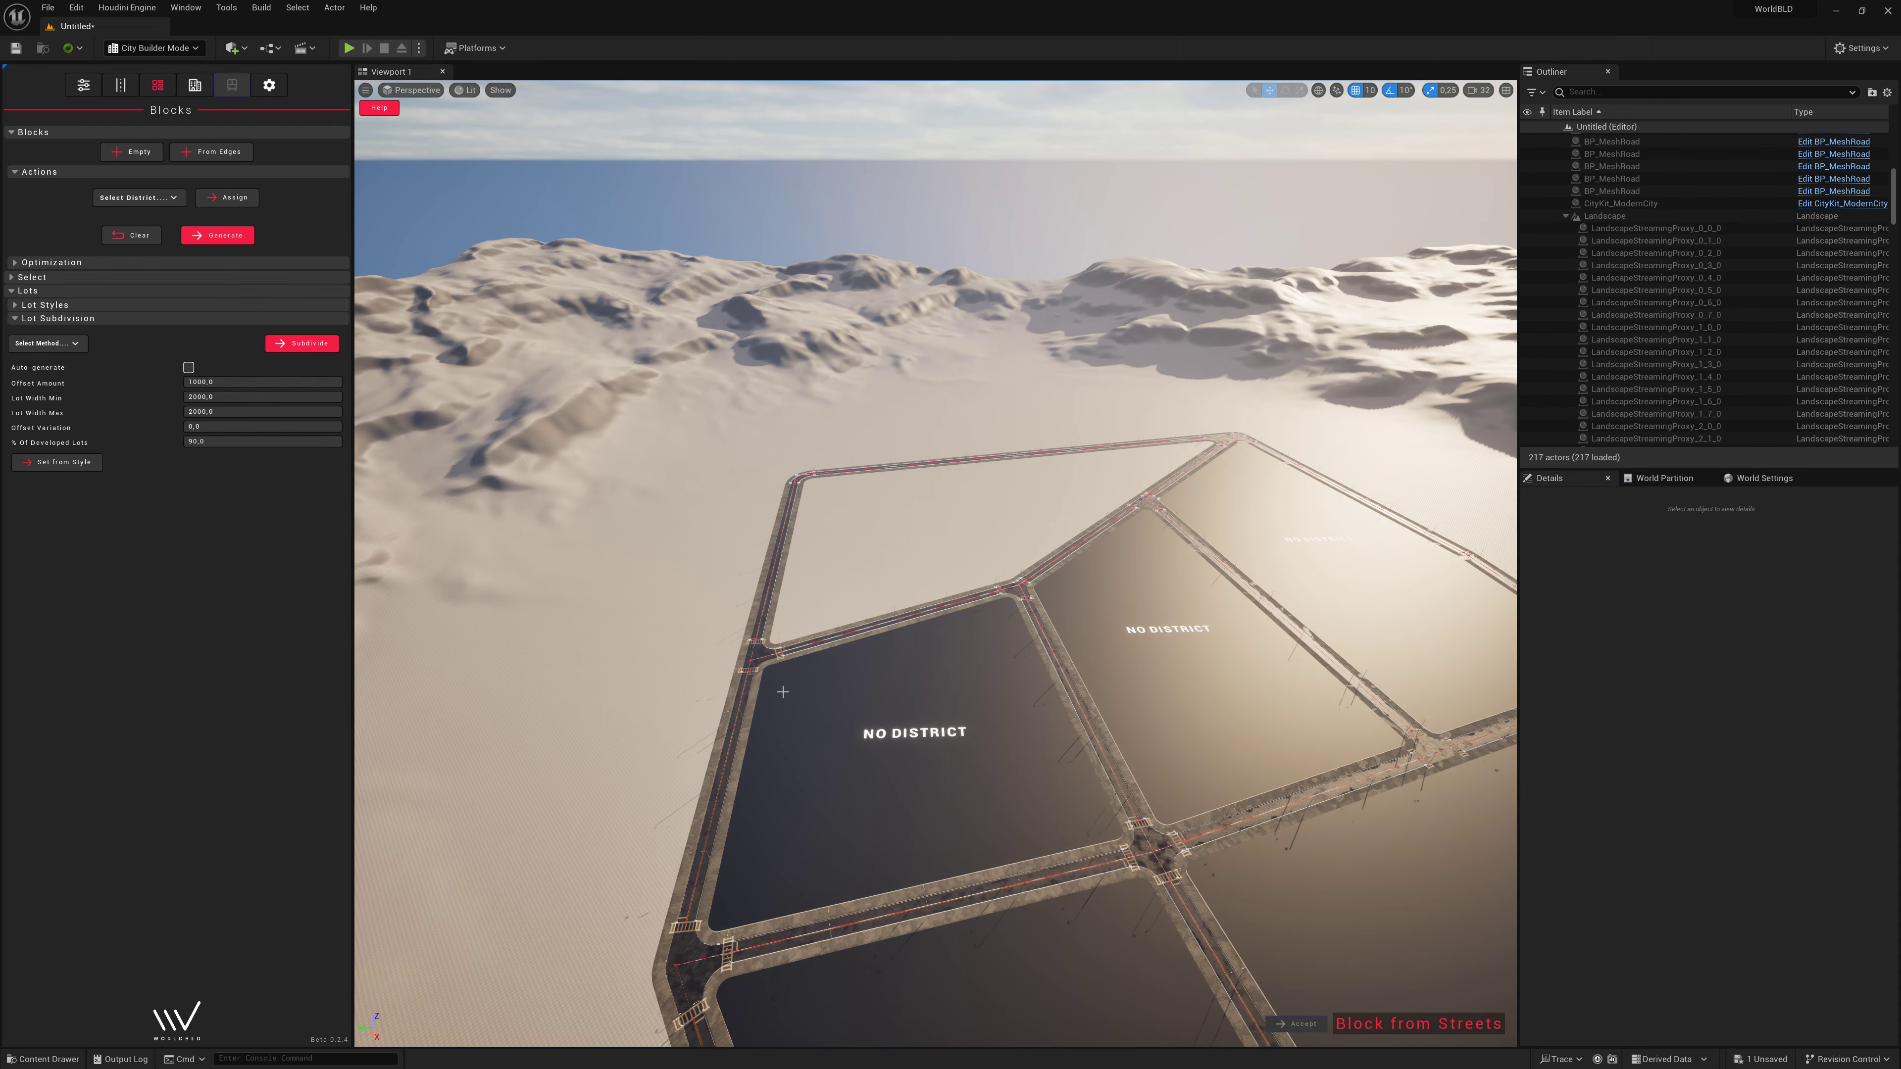
click(782, 645)
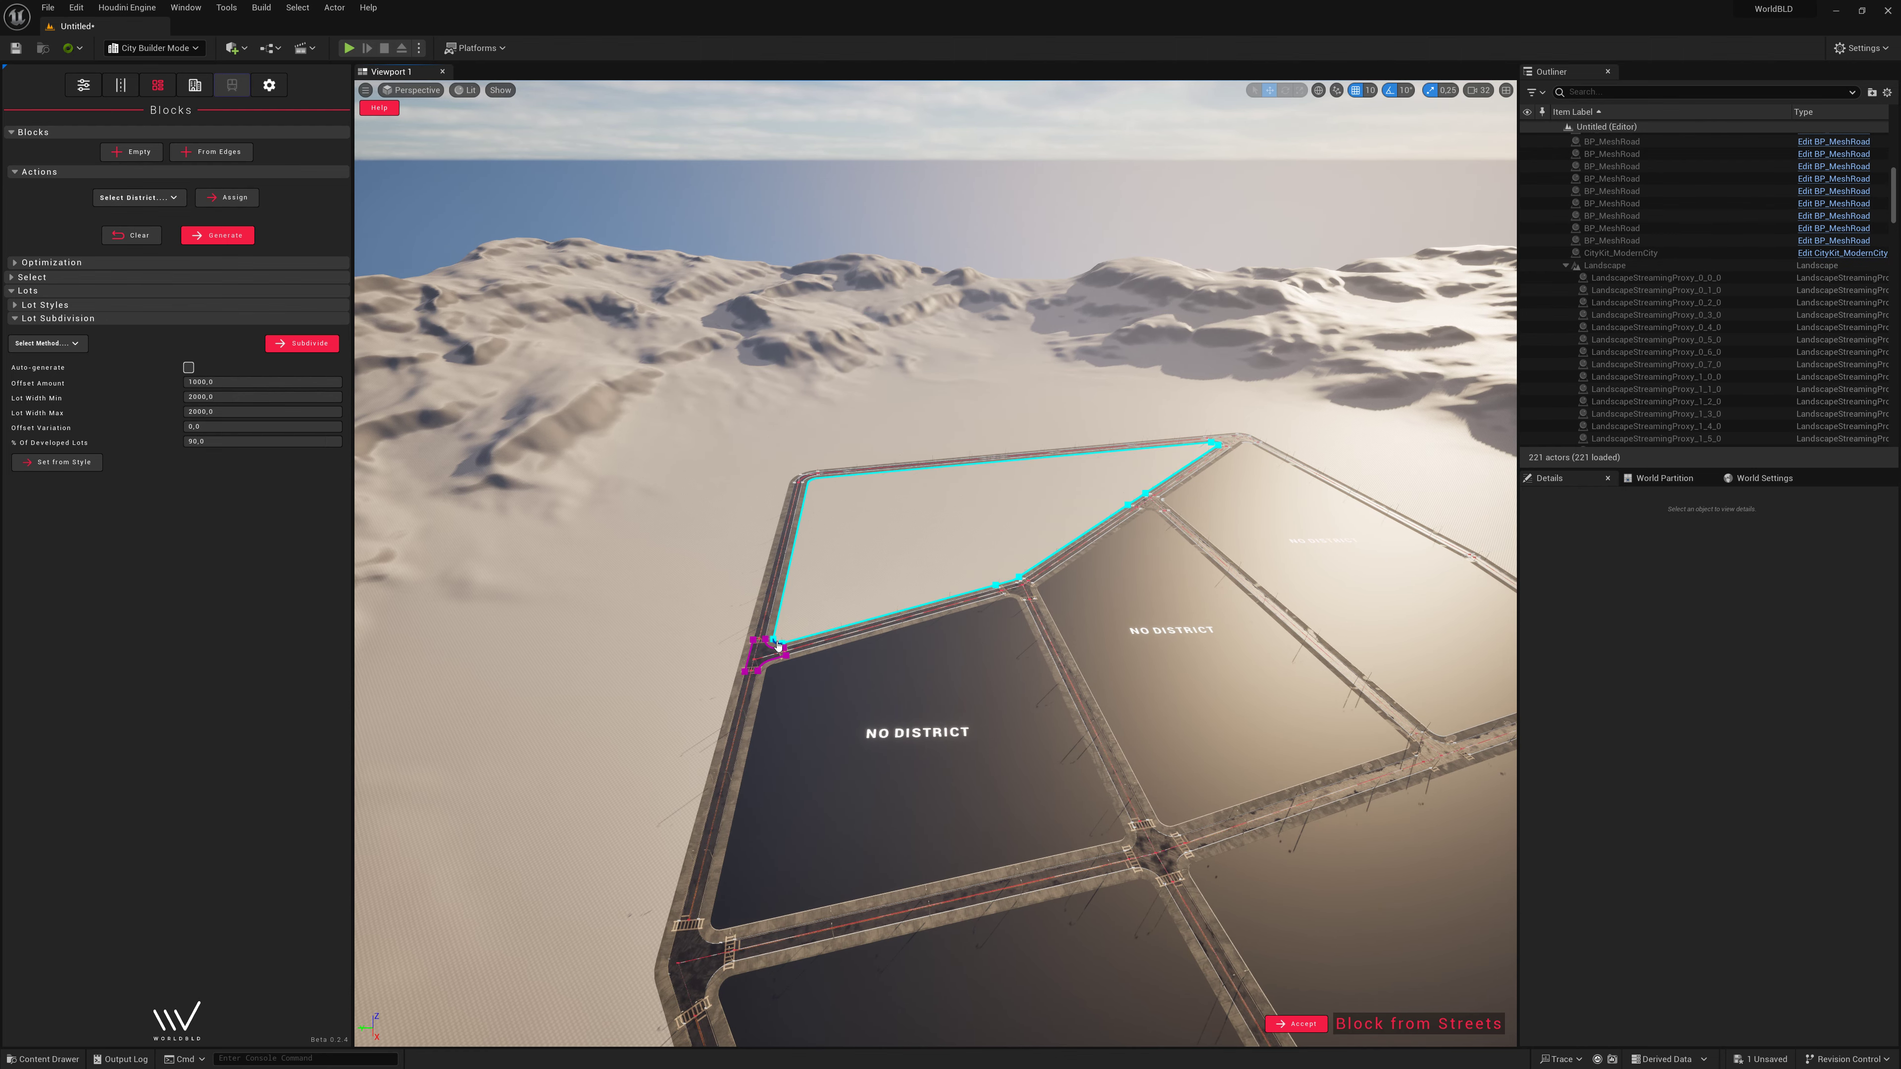
click(1303, 1024)
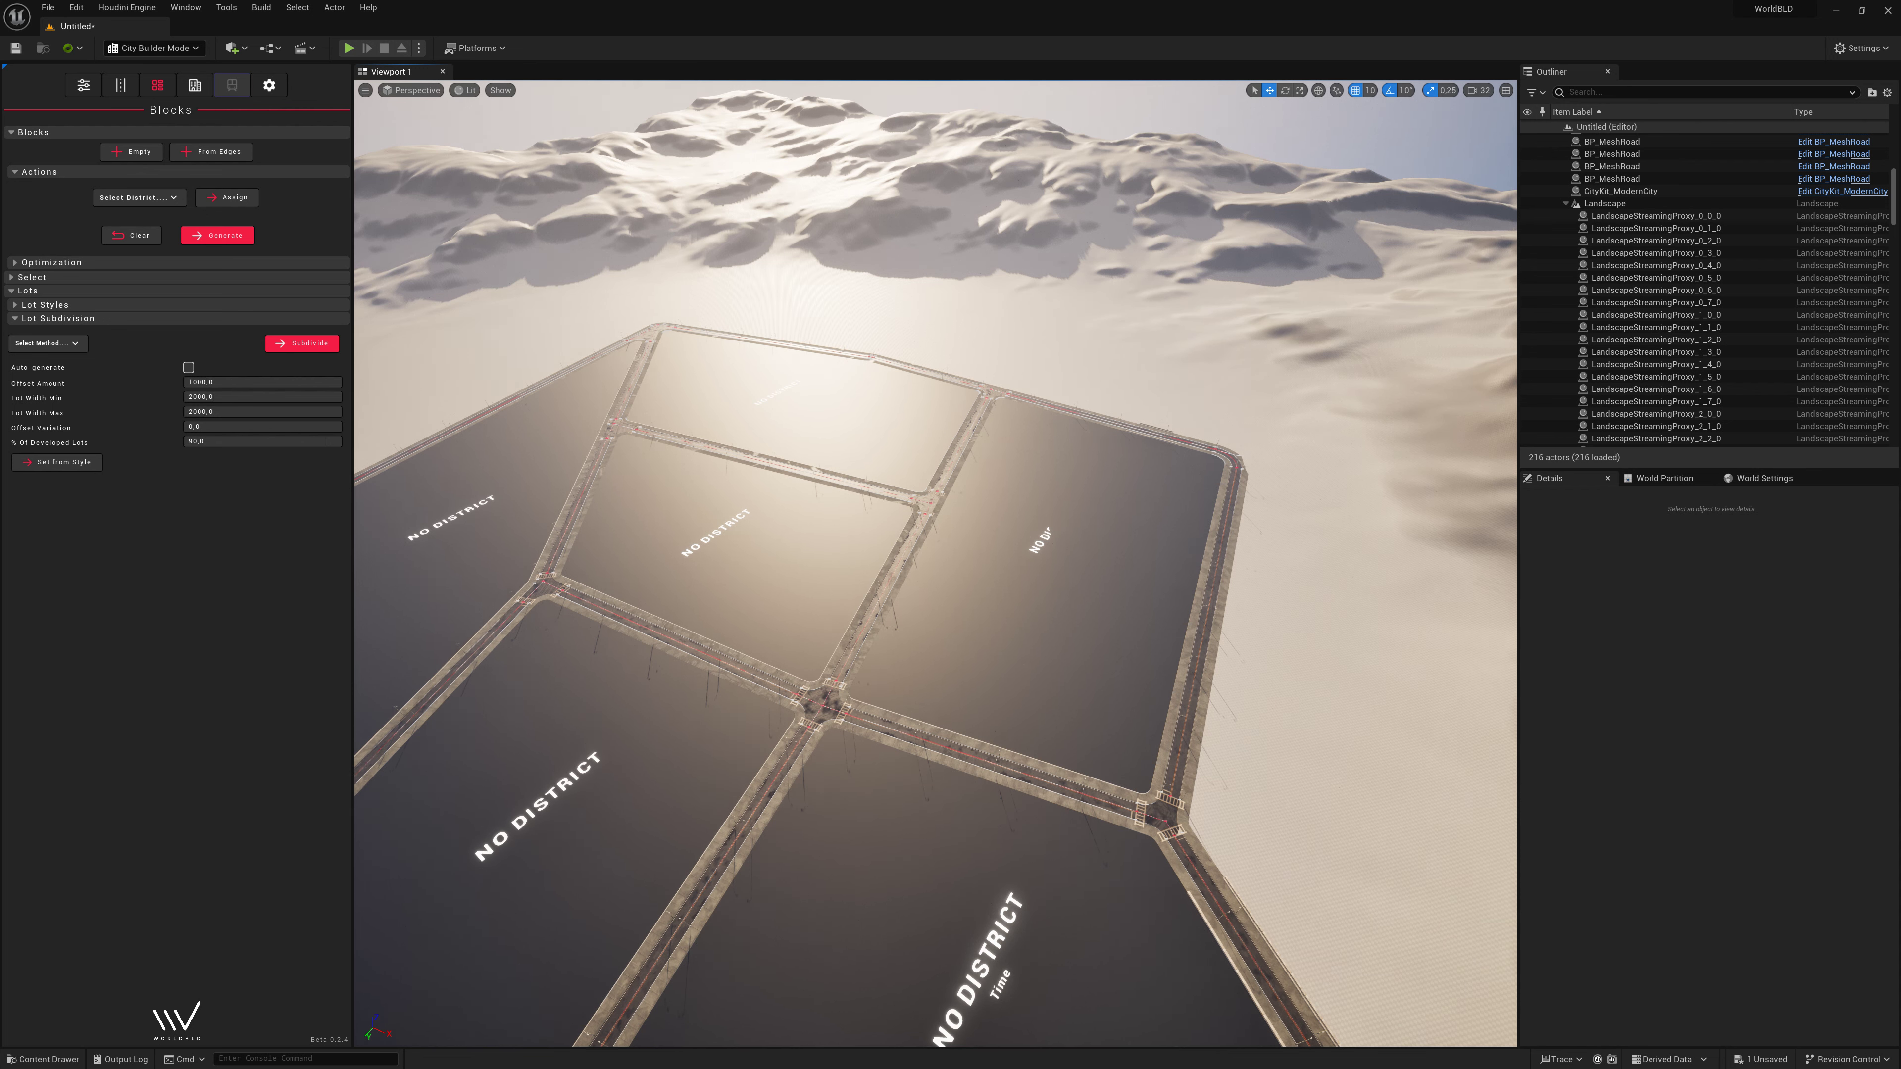
Assign the Downtown - Lowrise district to the selected right-hand block.
click(138, 197)
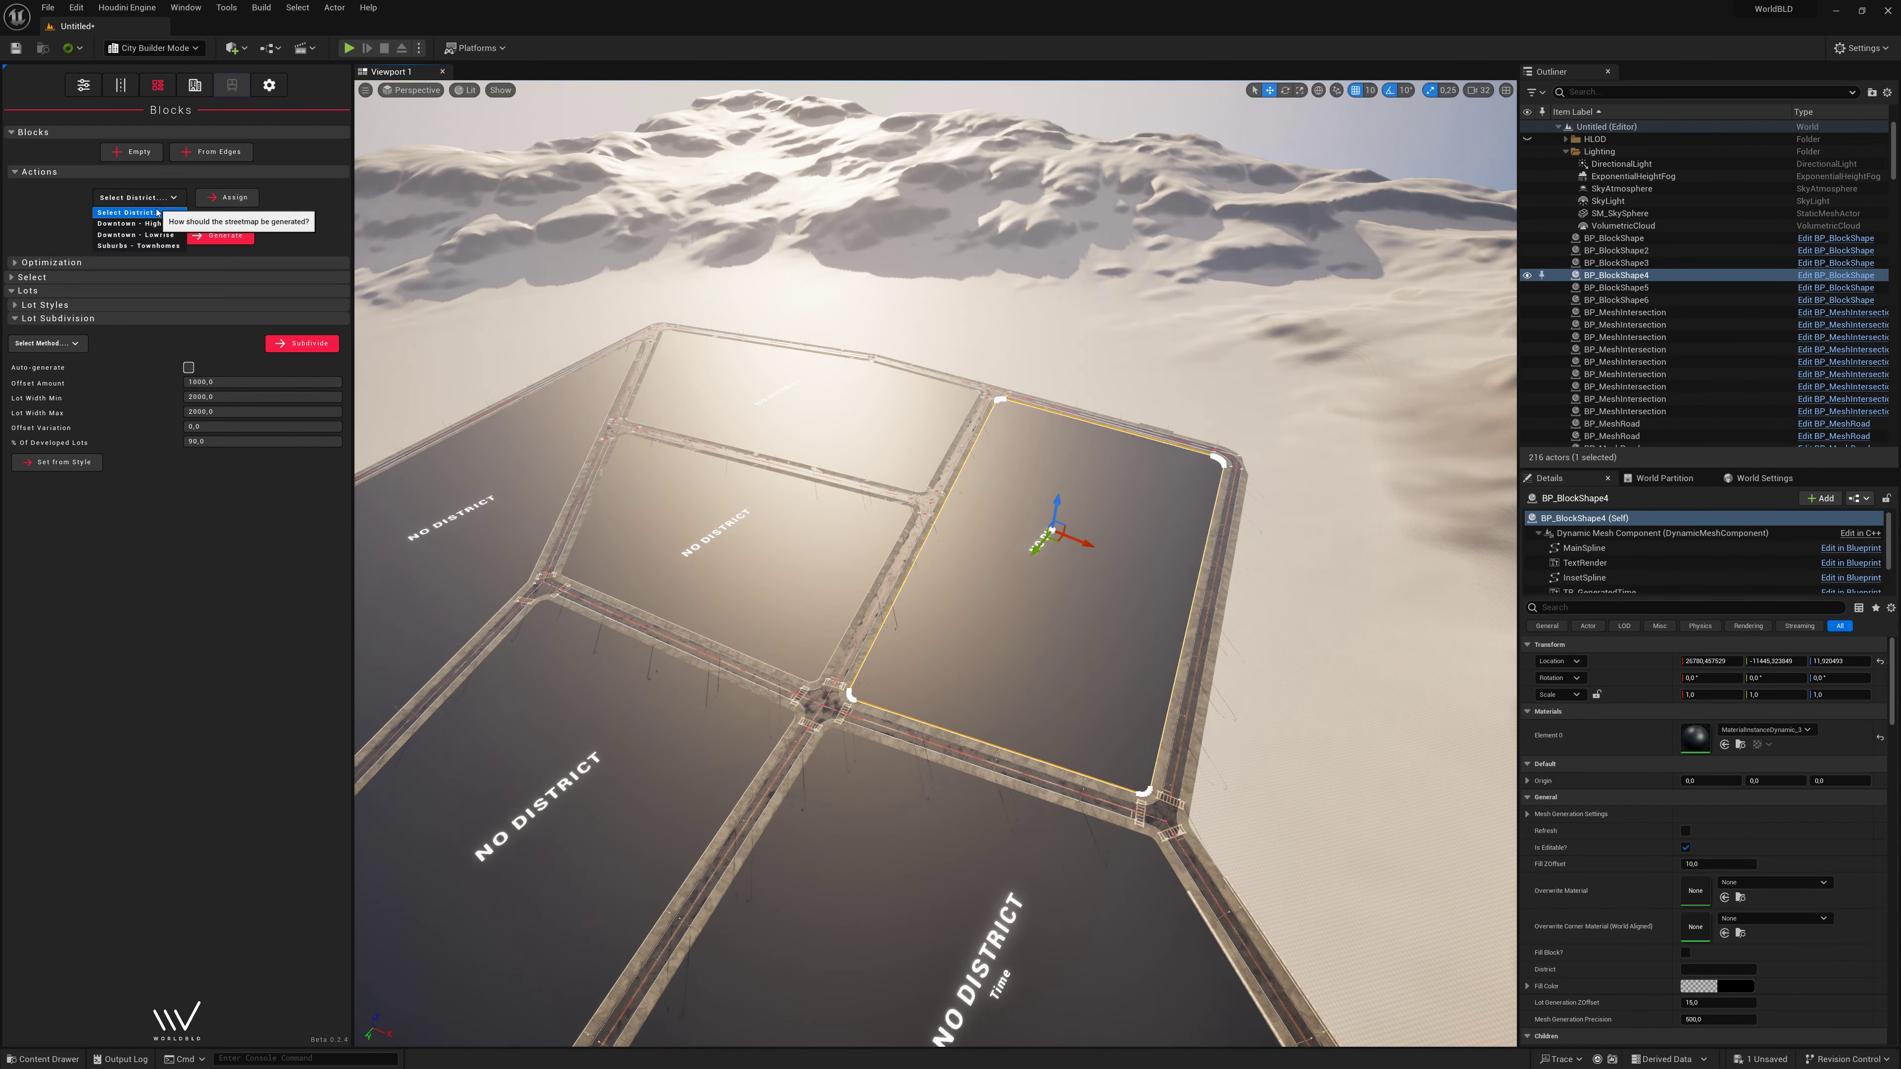
click(166, 235)
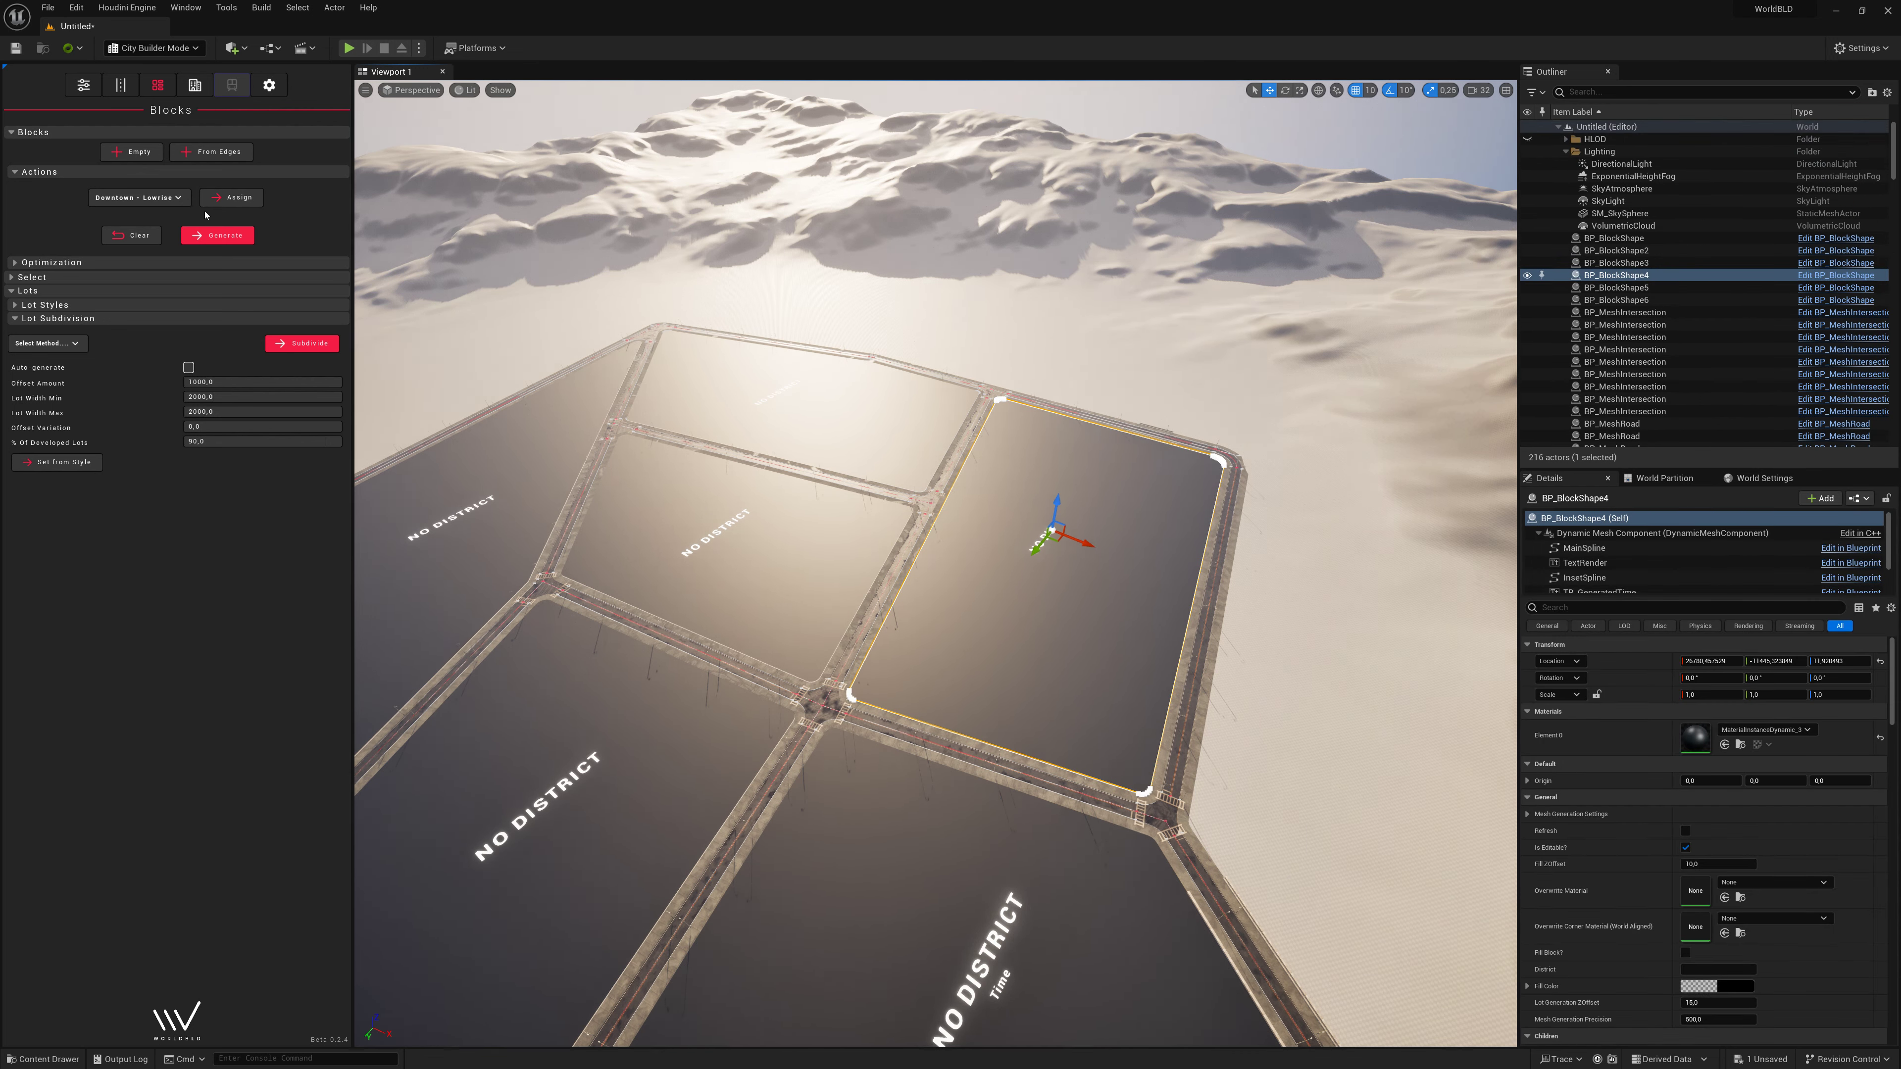
click(230, 197)
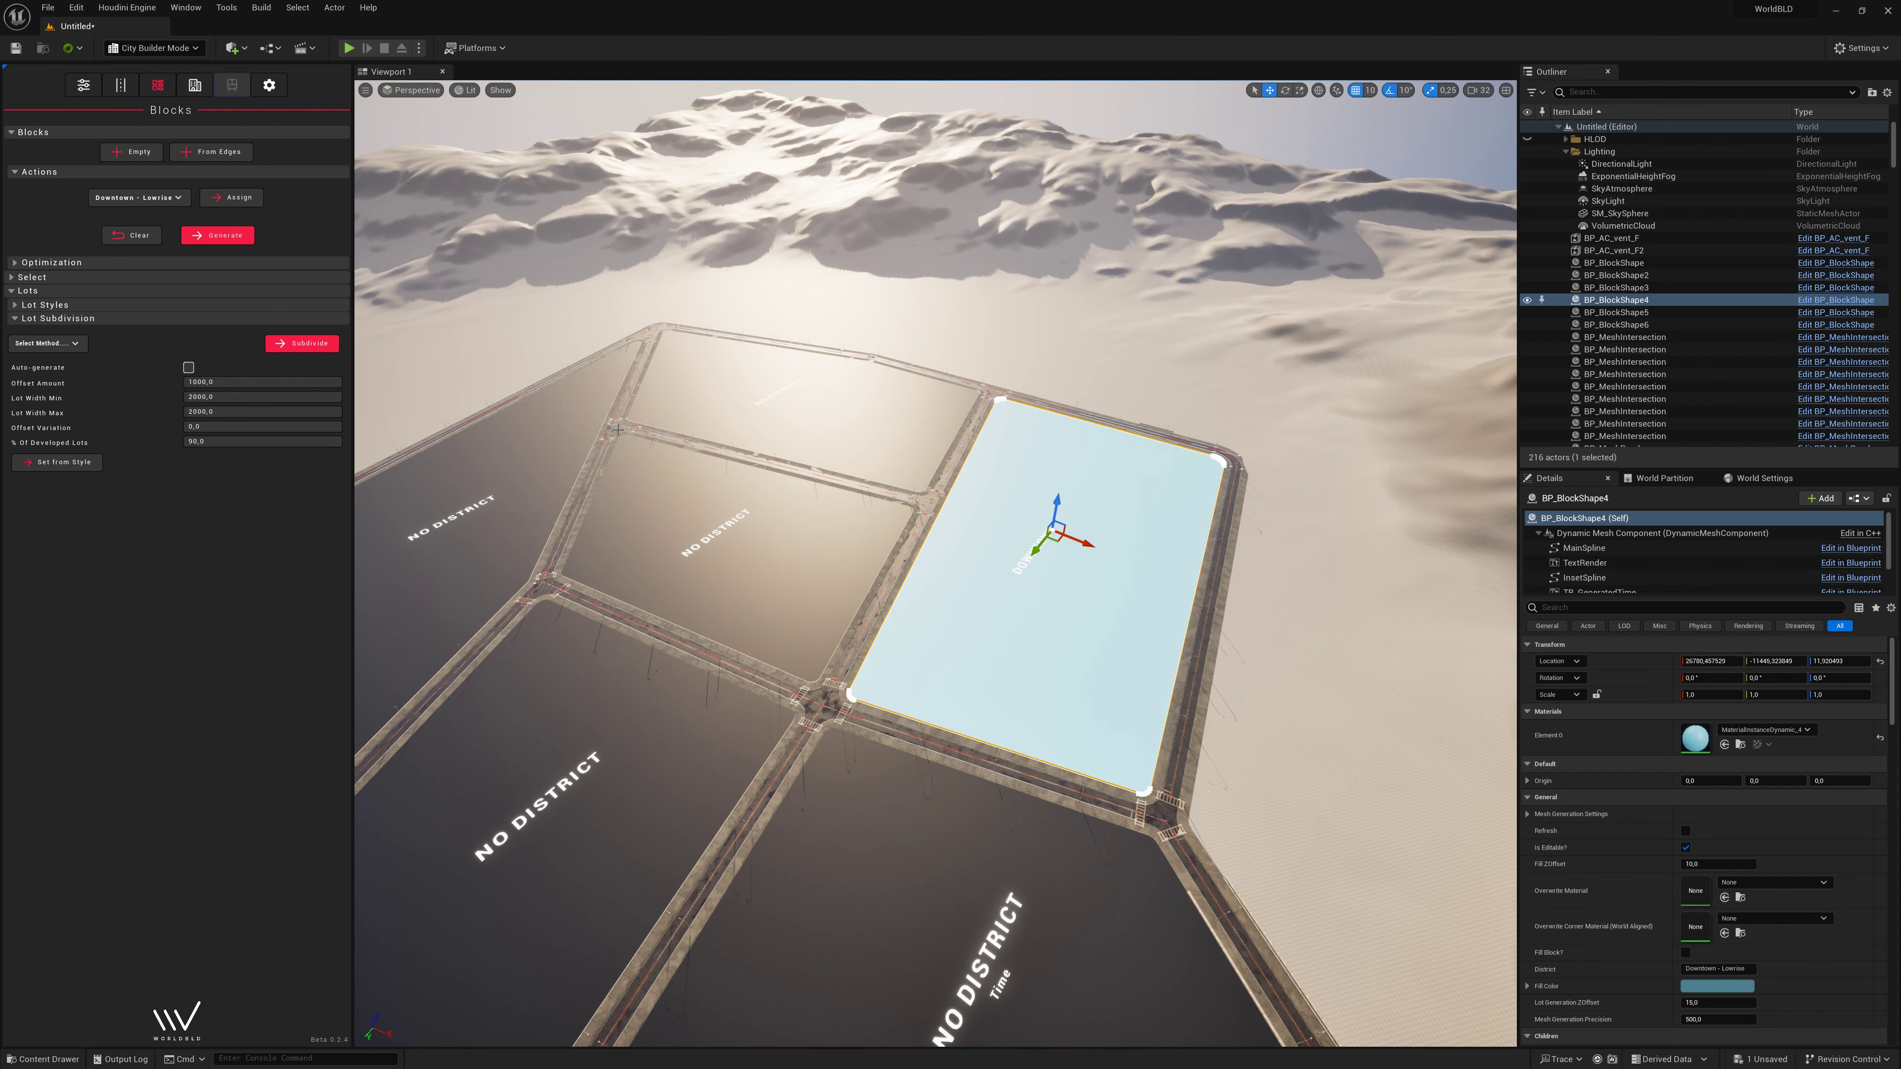
click(590, 707)
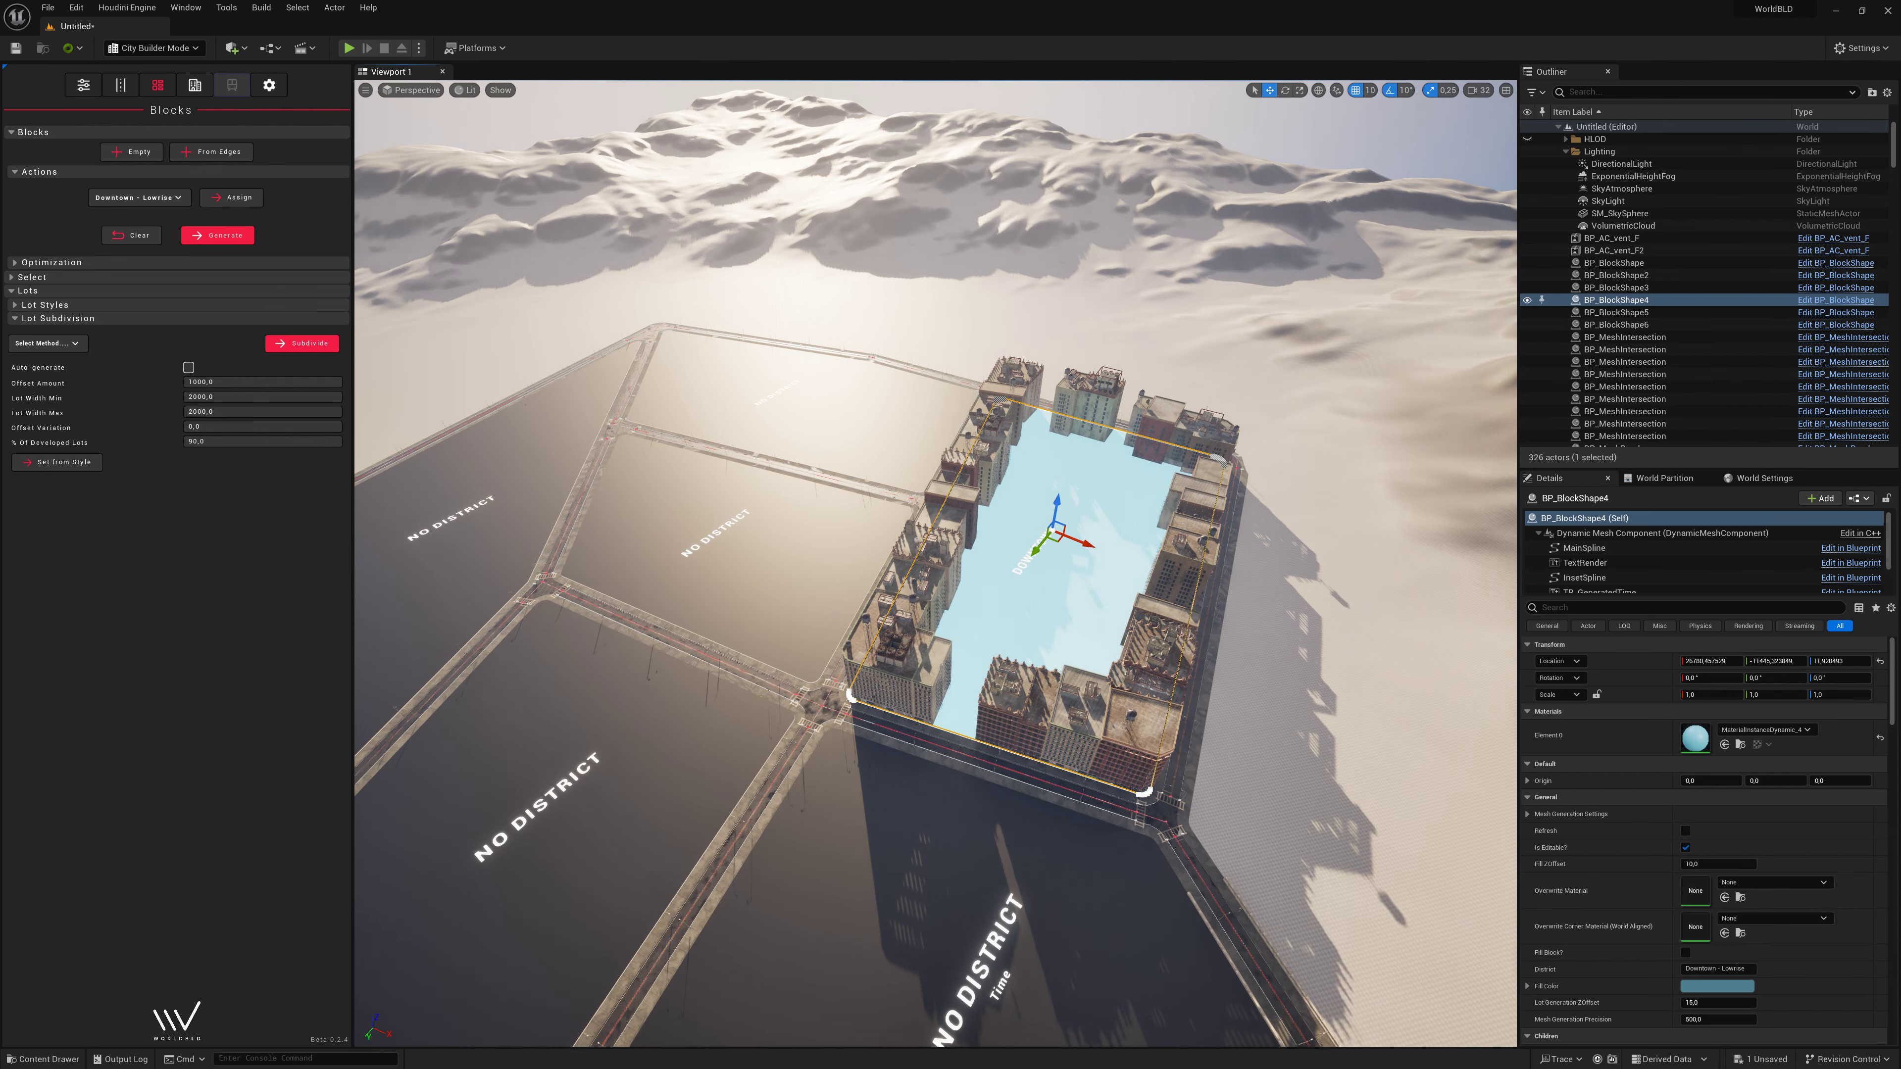
Make the centred block Downtown - Highrise and generate its high-rise towers.
key(f)
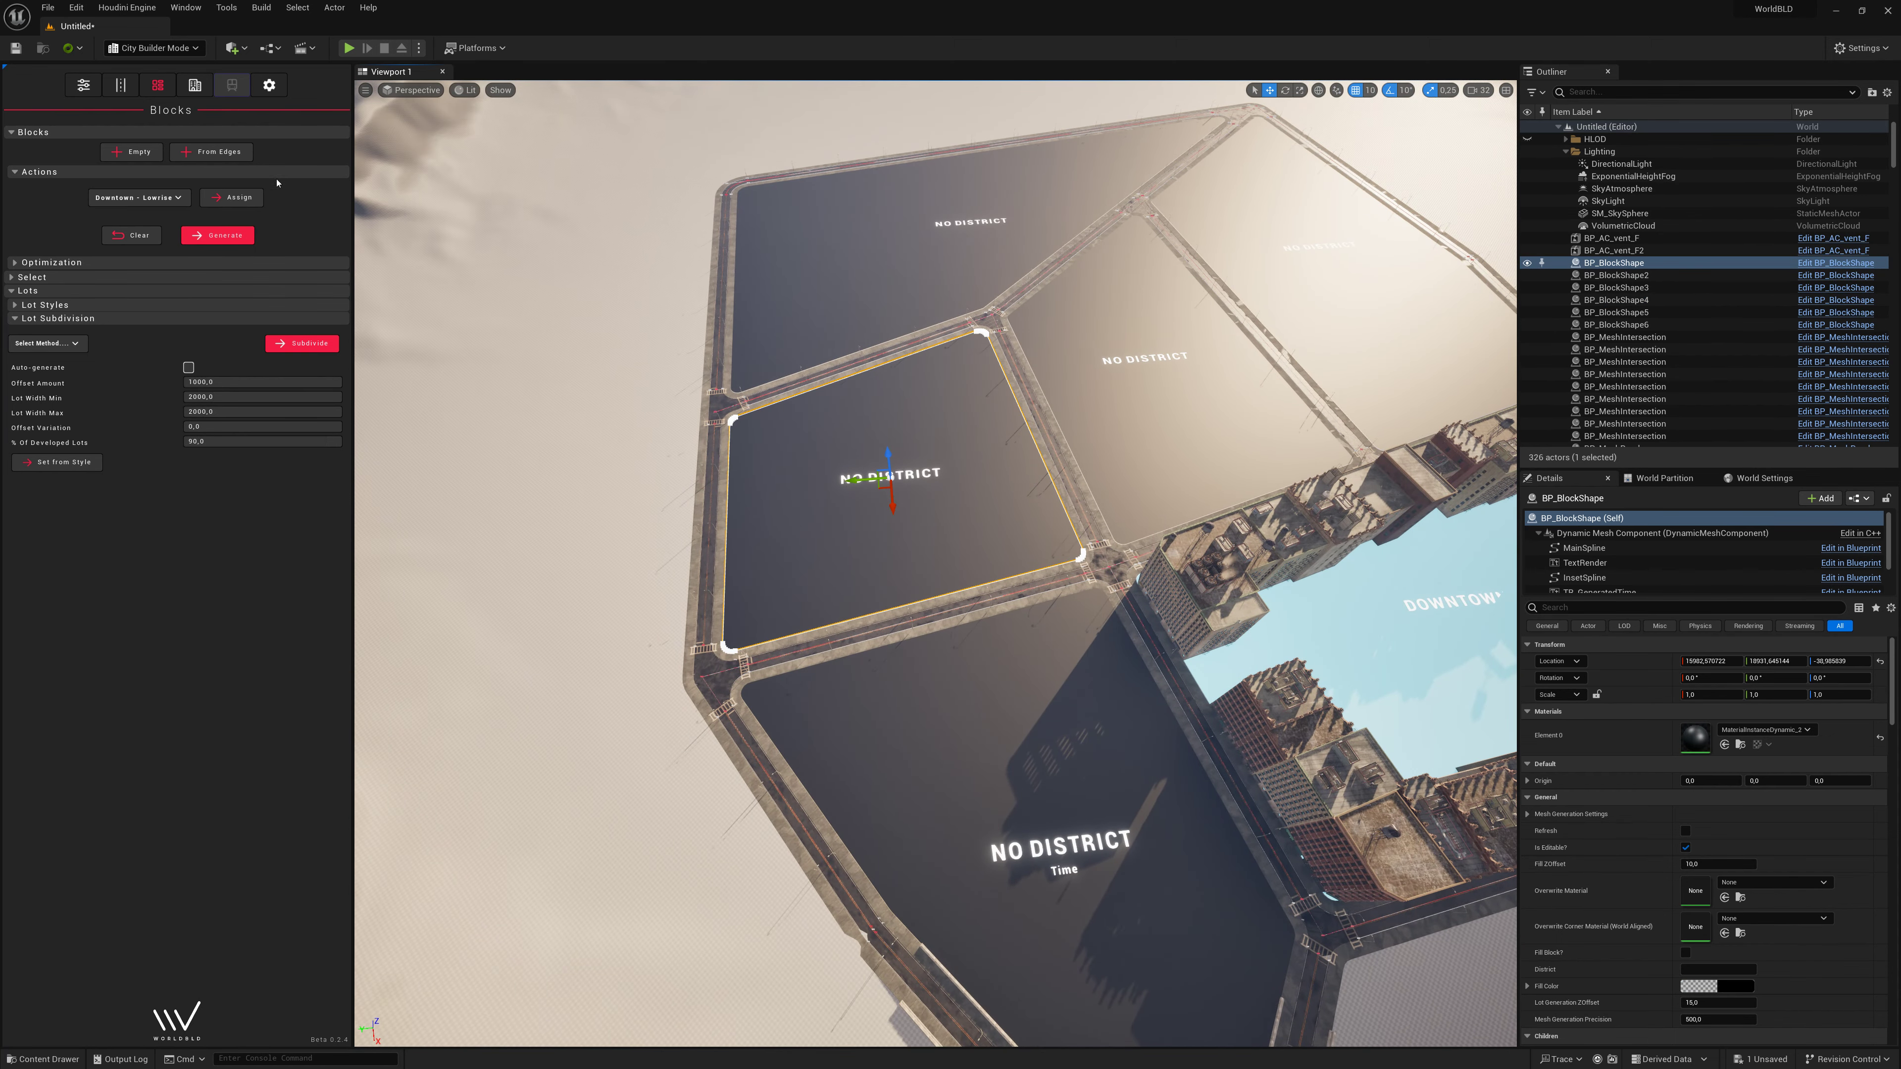
click(139, 197)
click(127, 225)
click(232, 202)
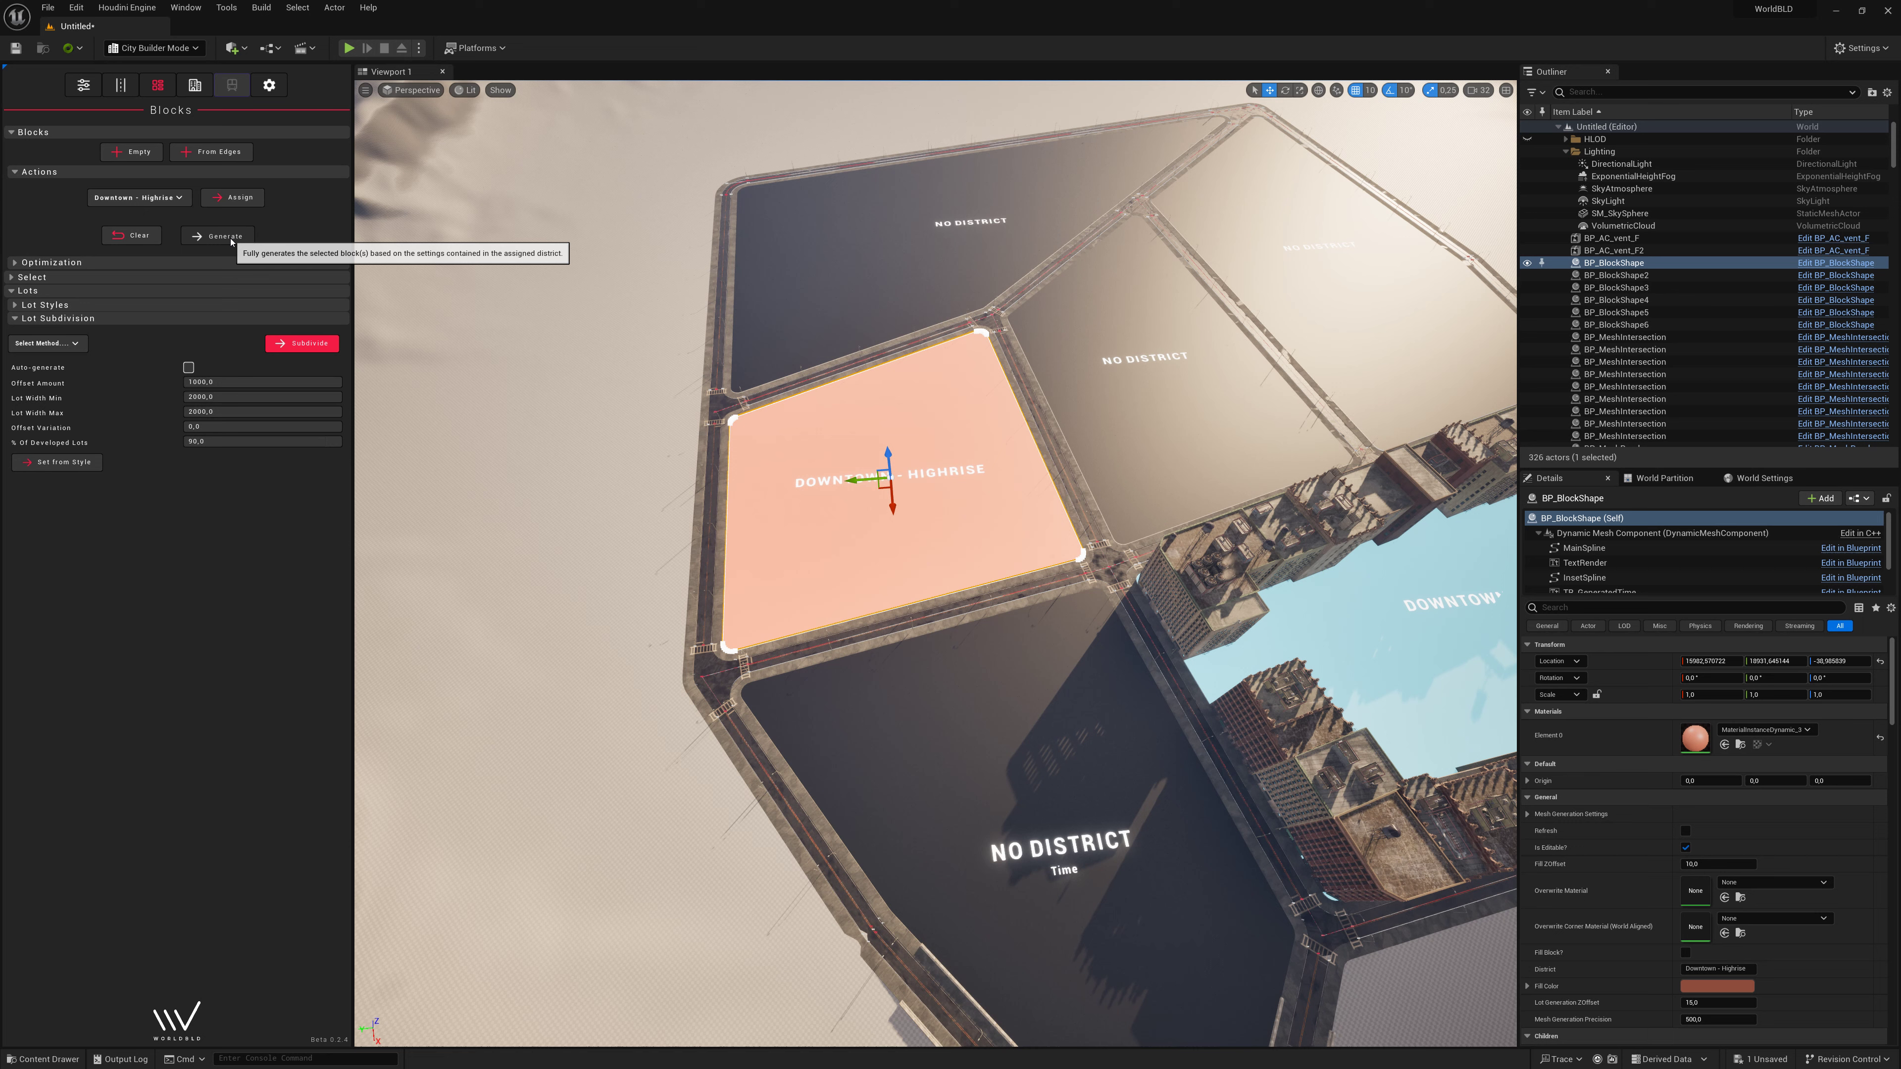
click(232, 241)
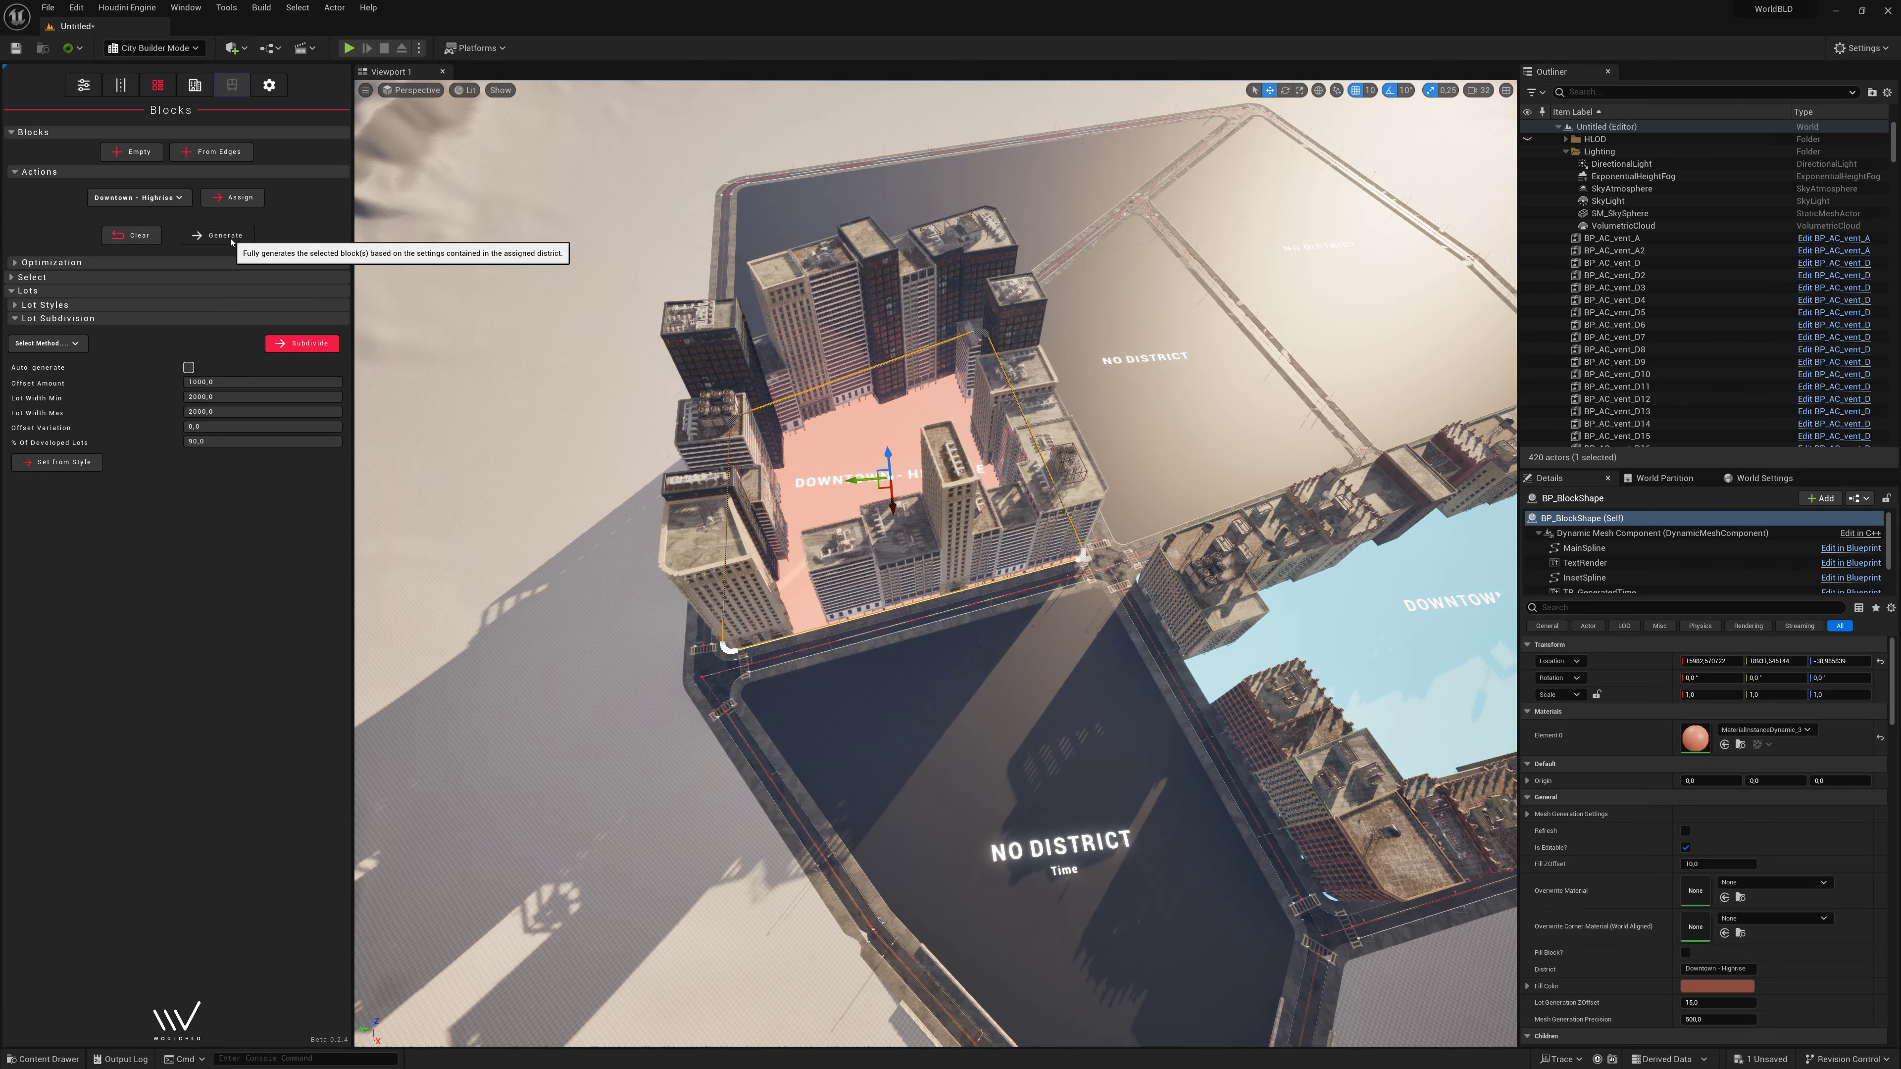
click(1190, 409)
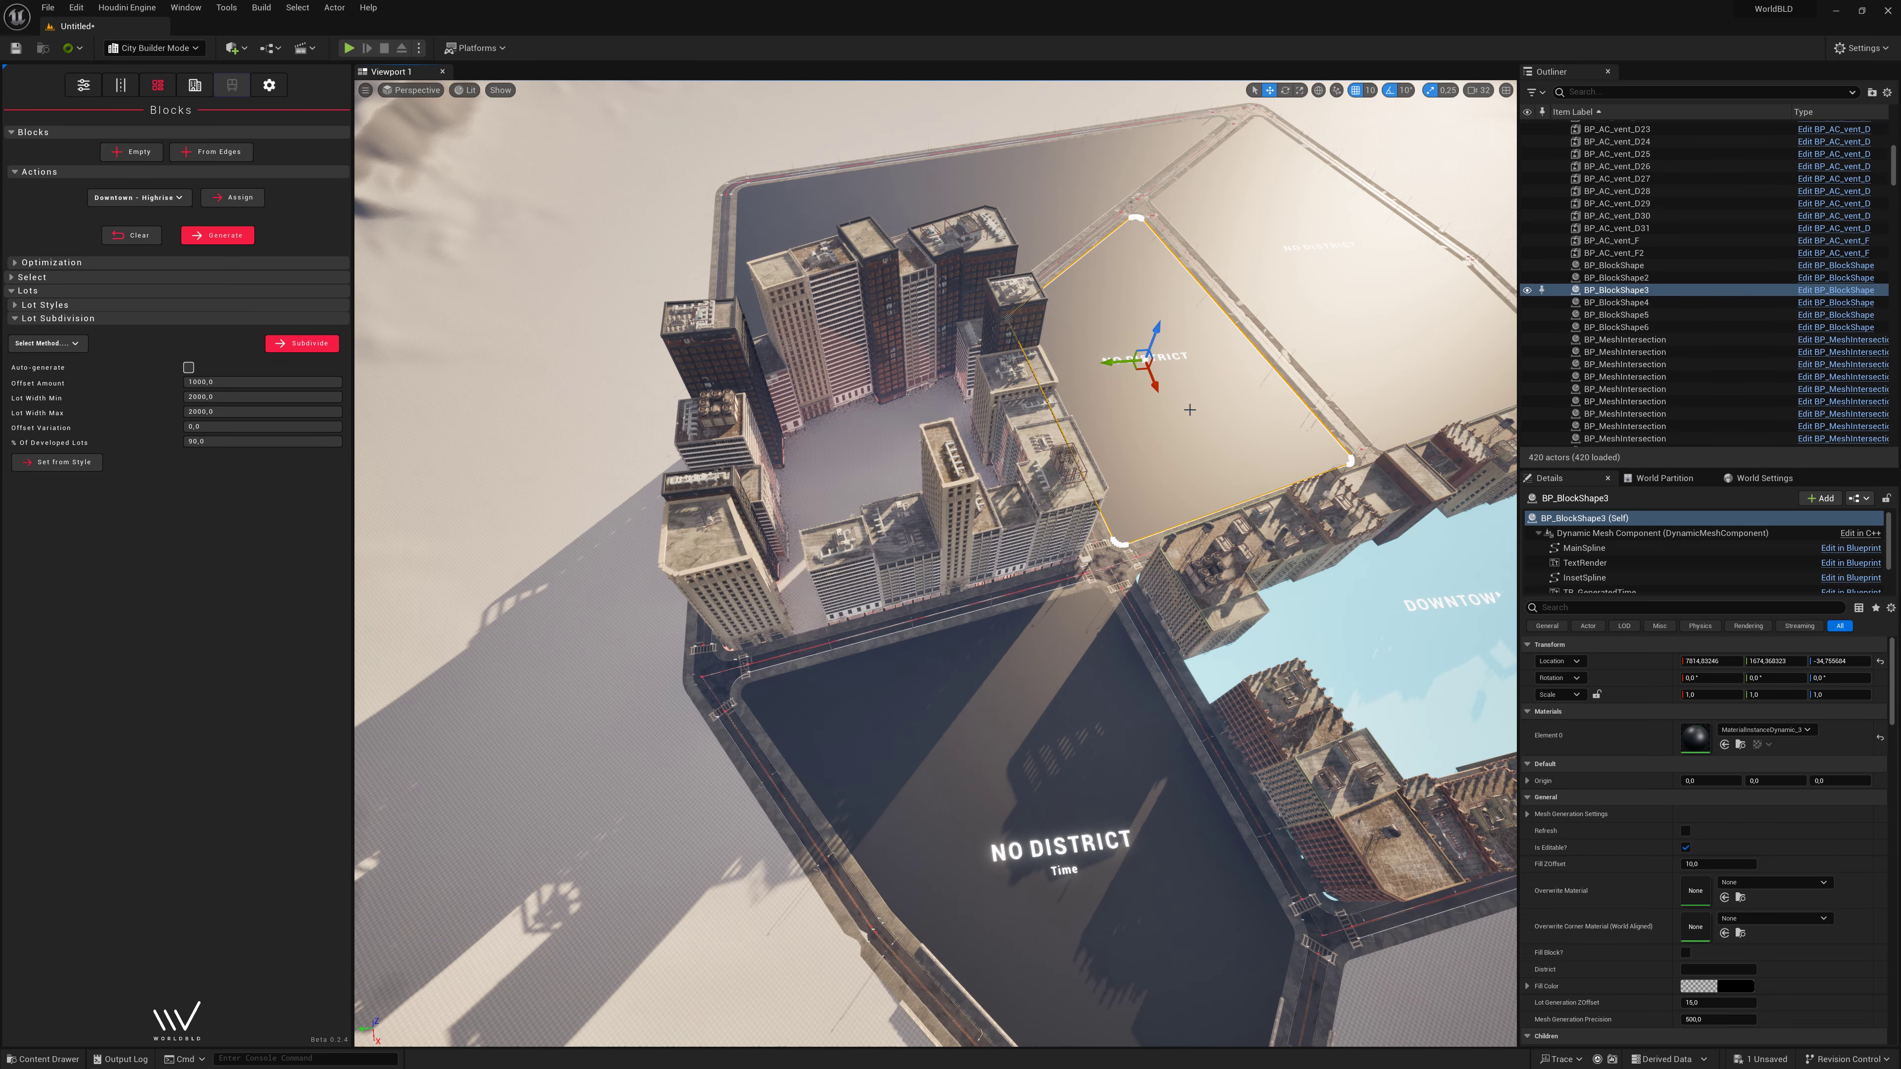
Assign Suburbs - Townhomes to the block beside the towers and generate townhomes.
click(138, 197)
click(169, 248)
click(238, 197)
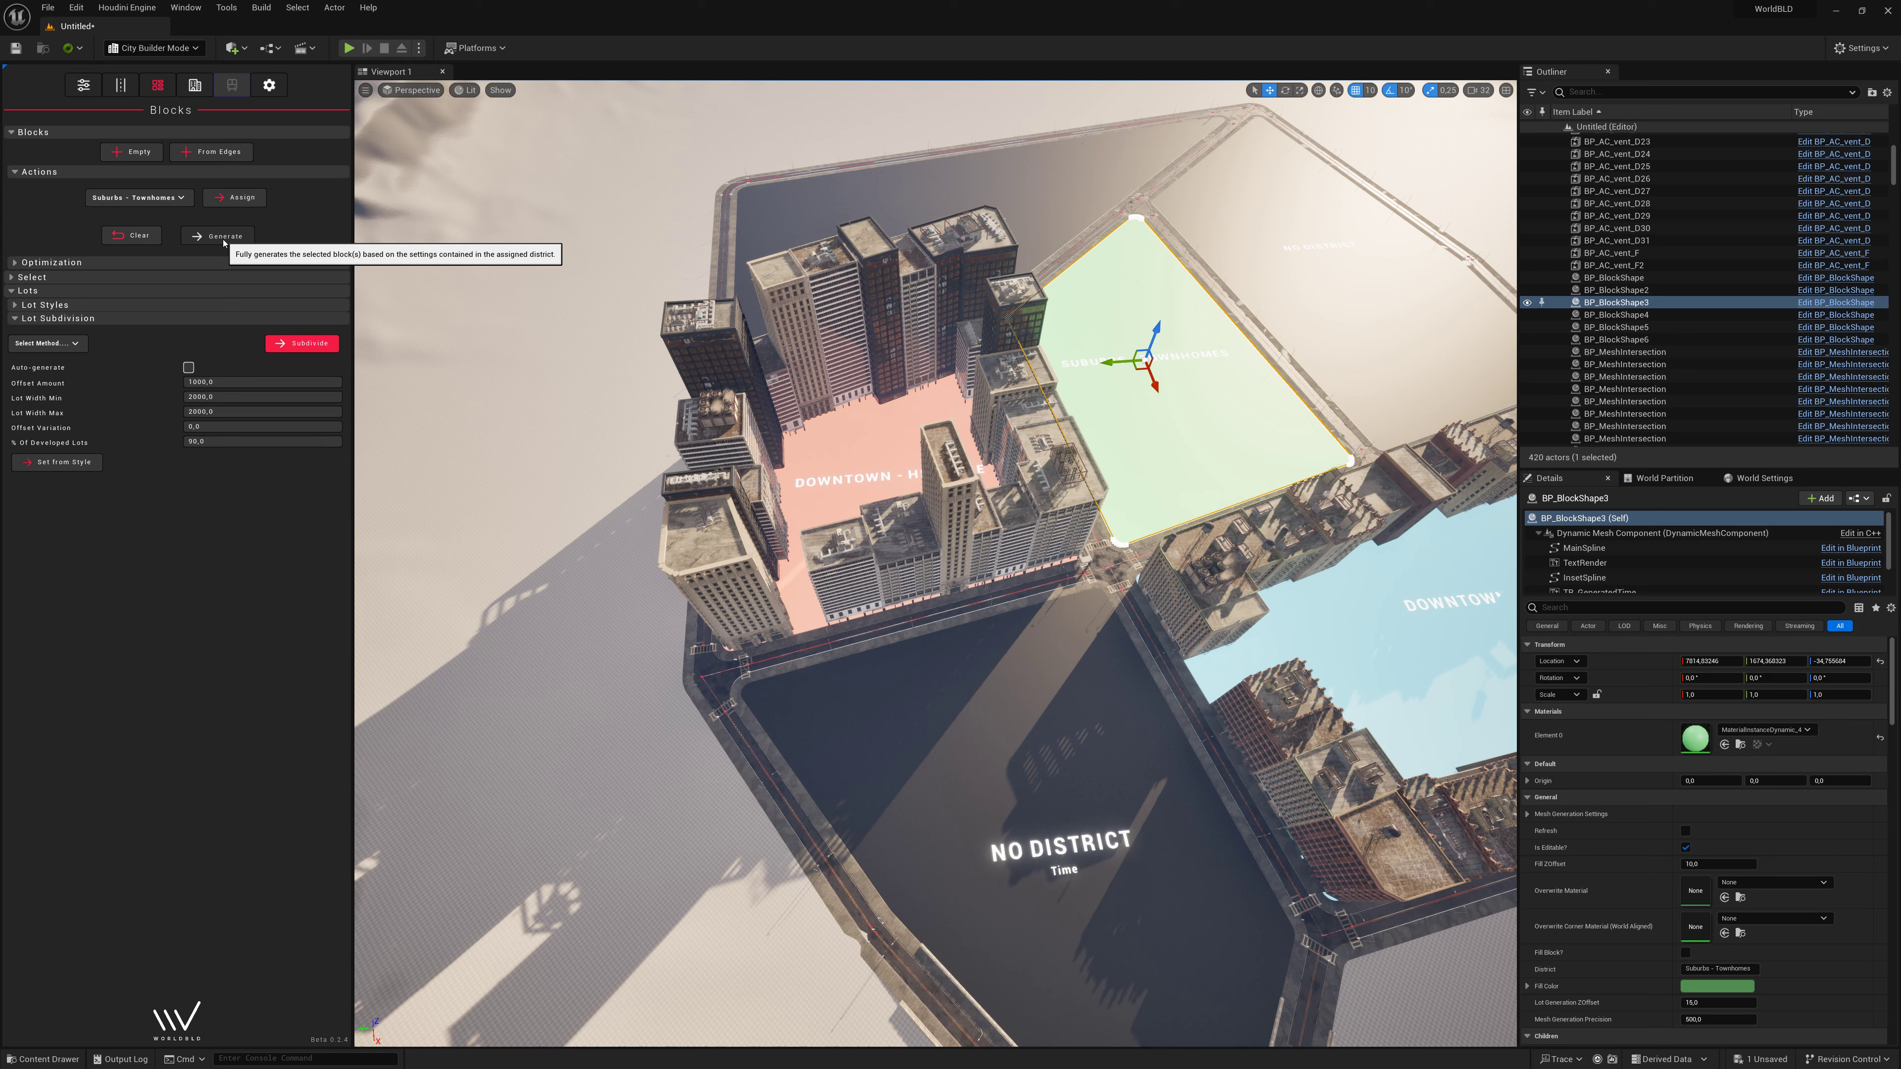
click(223, 238)
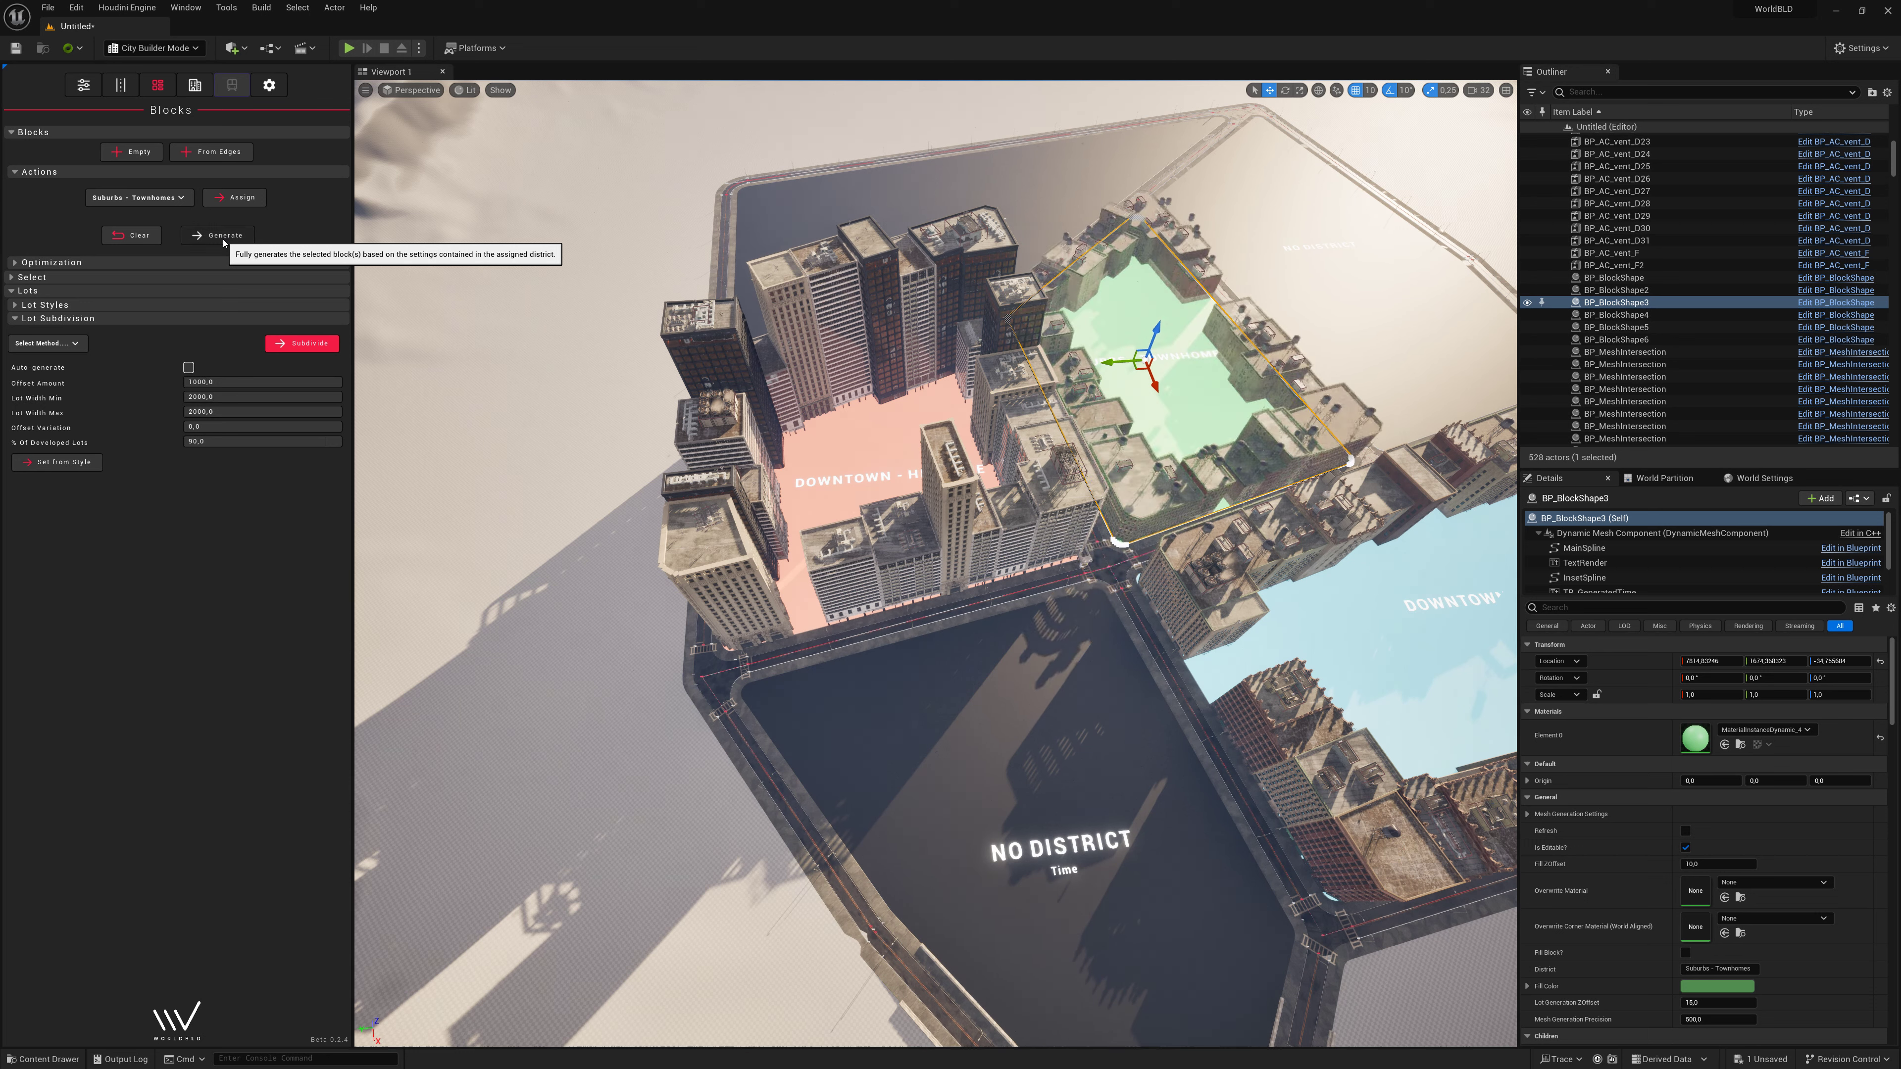
Assign Downtown - Lowrise to the next empty block and generate its buildings.
click(1370, 262)
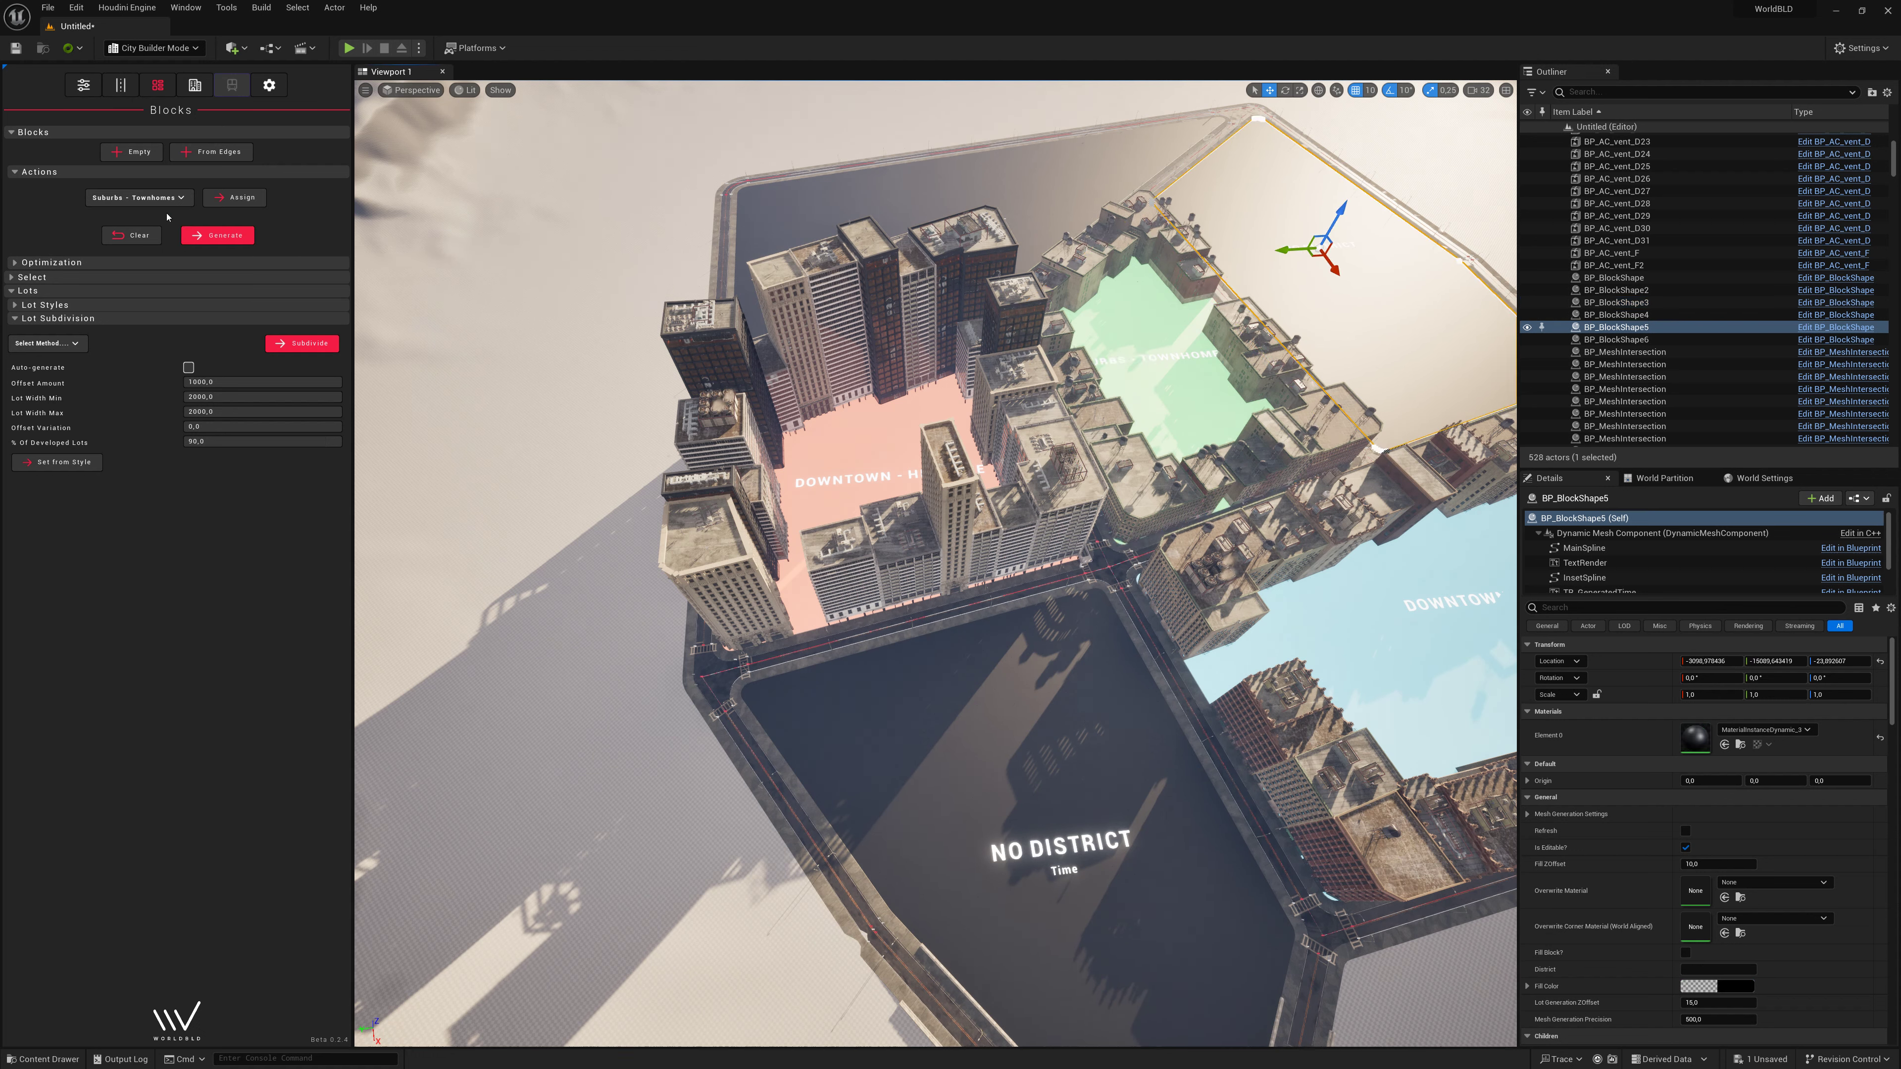
click(163, 197)
click(150, 234)
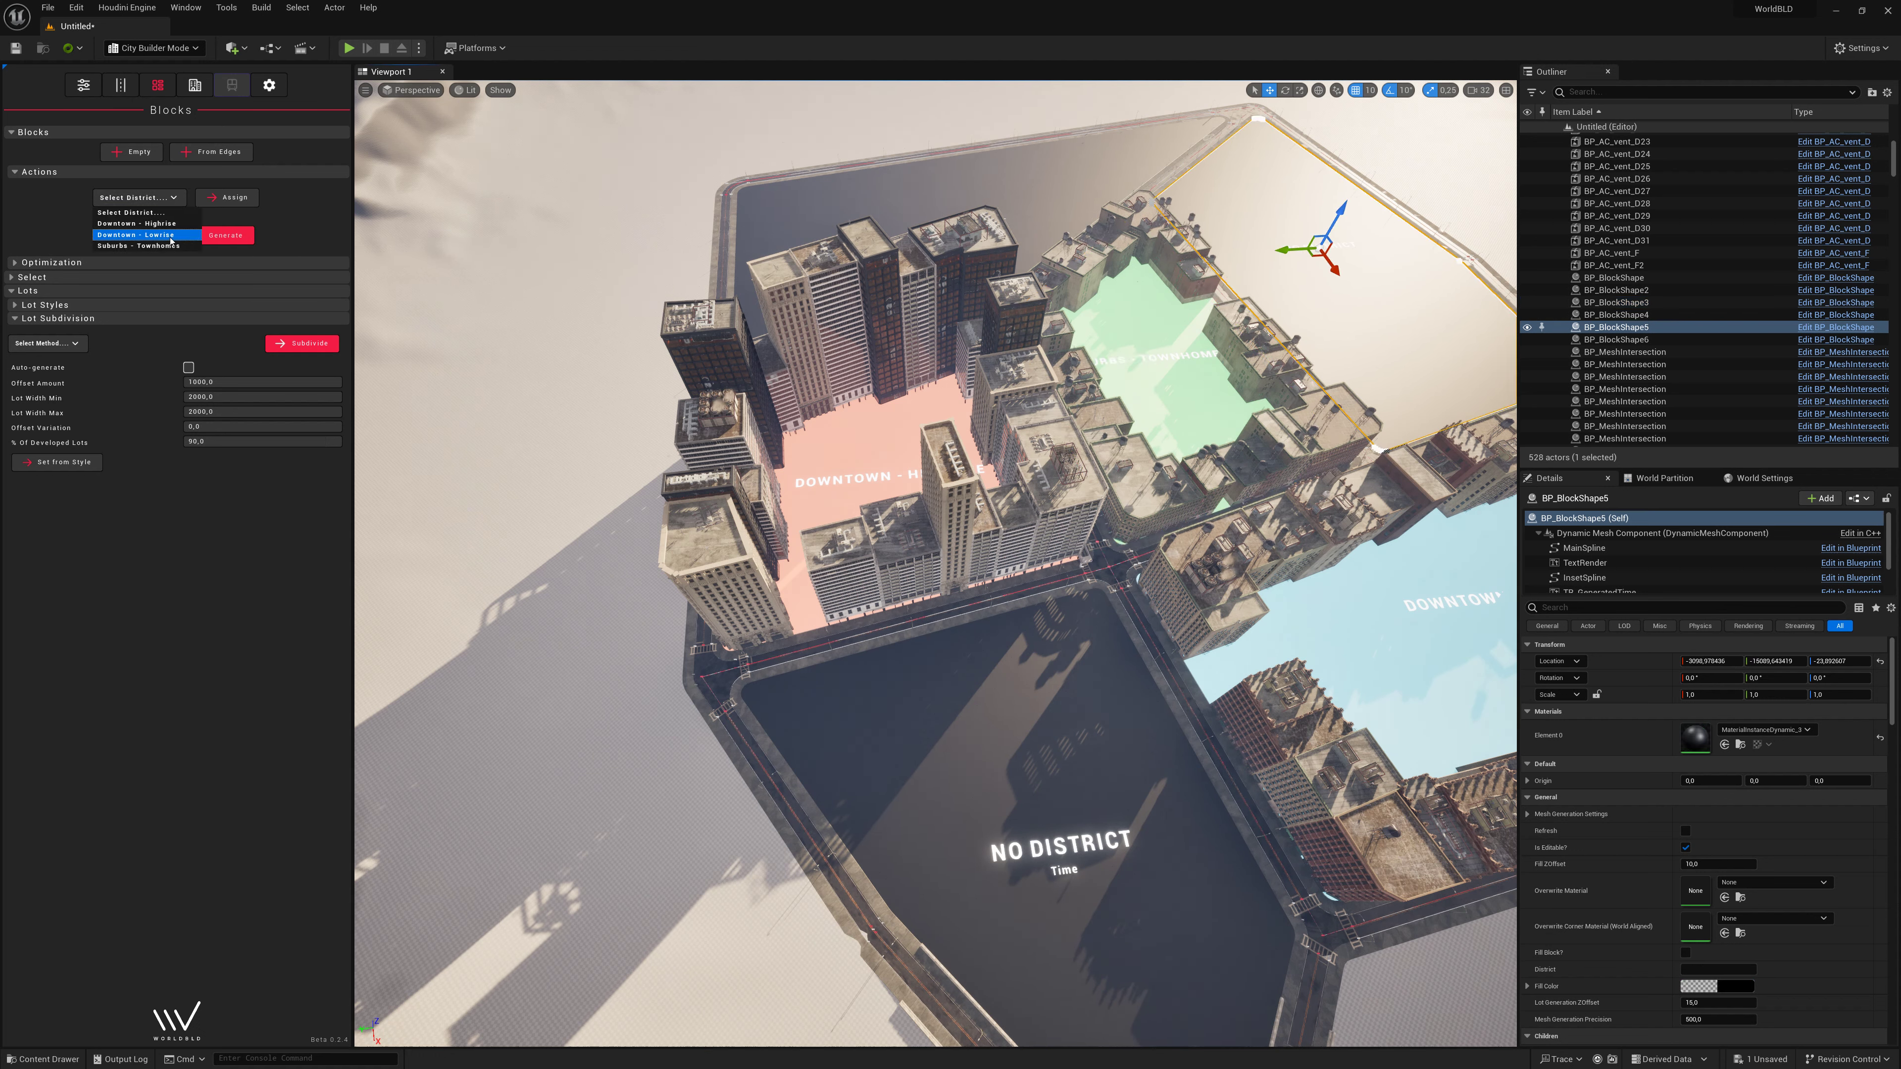
click(237, 197)
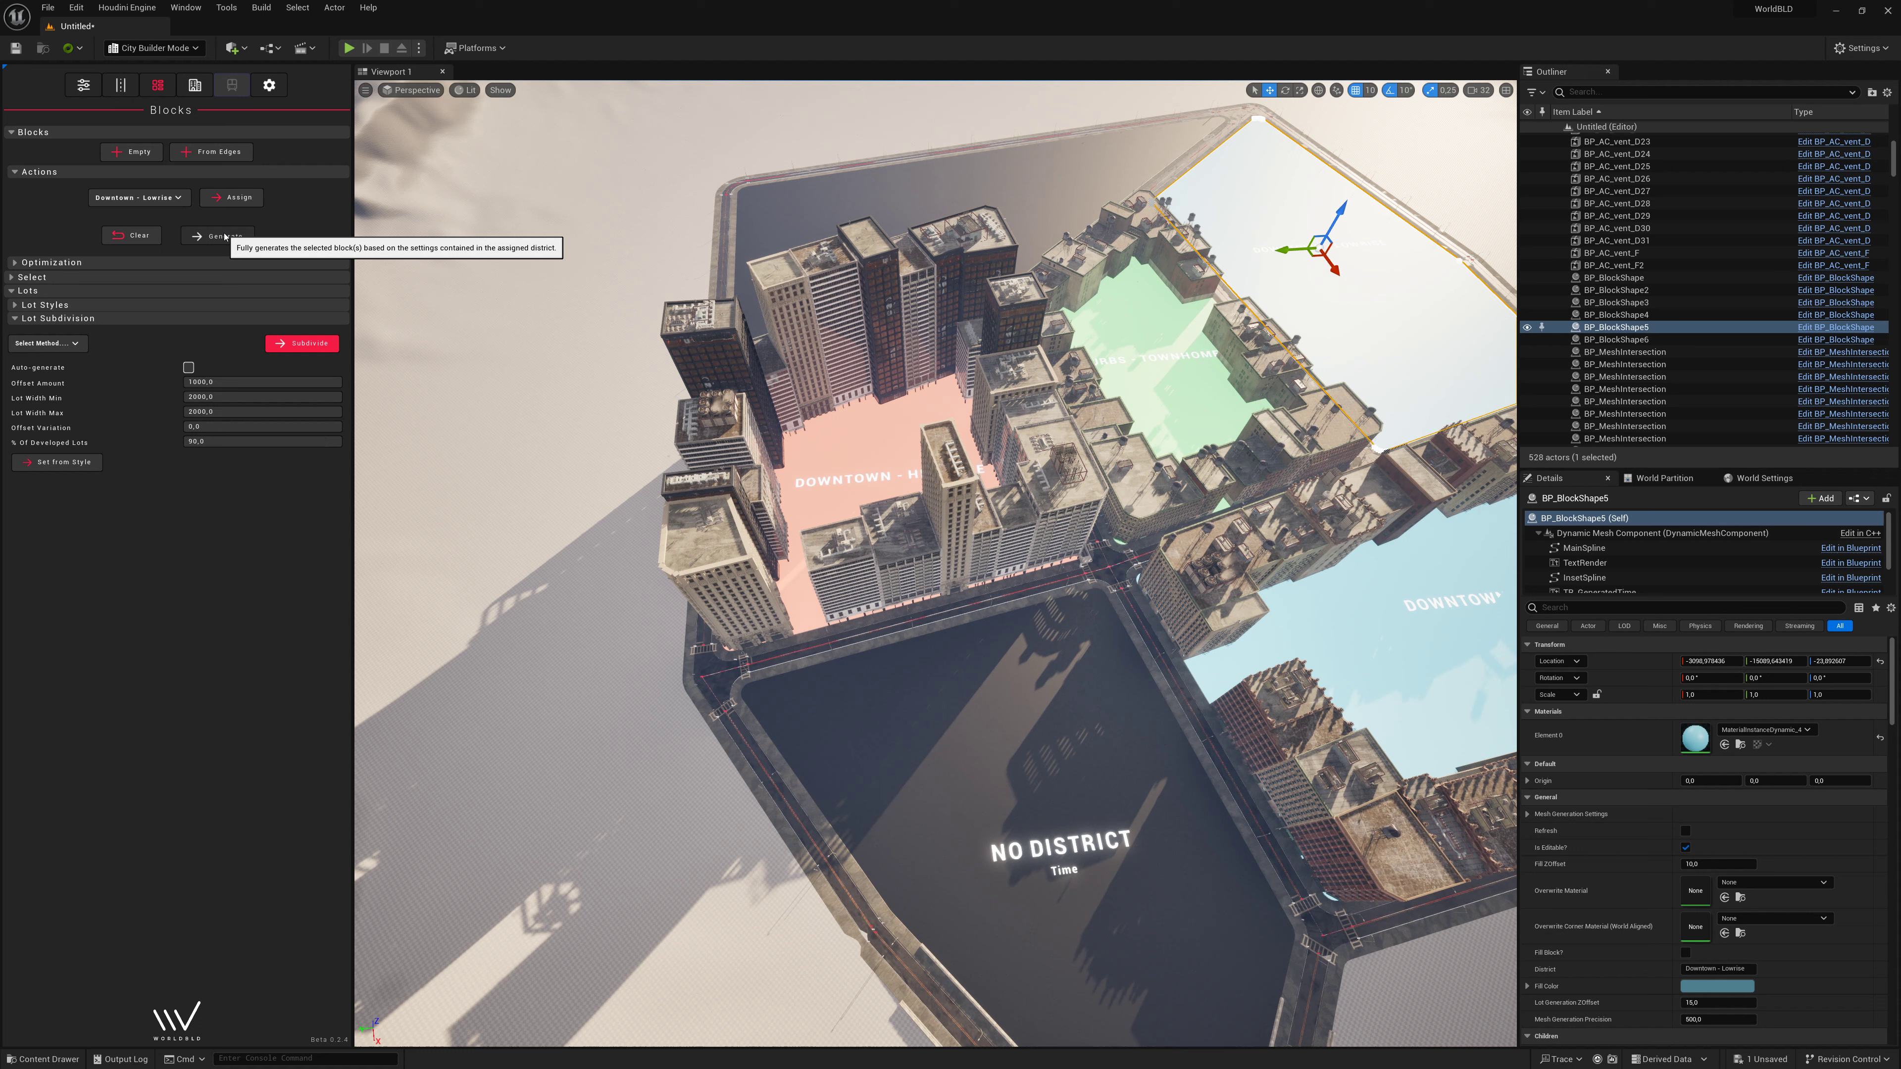
click(224, 236)
Make the far top block Downtown - Lowrise and generate its low-rise buildings.
click(804, 202)
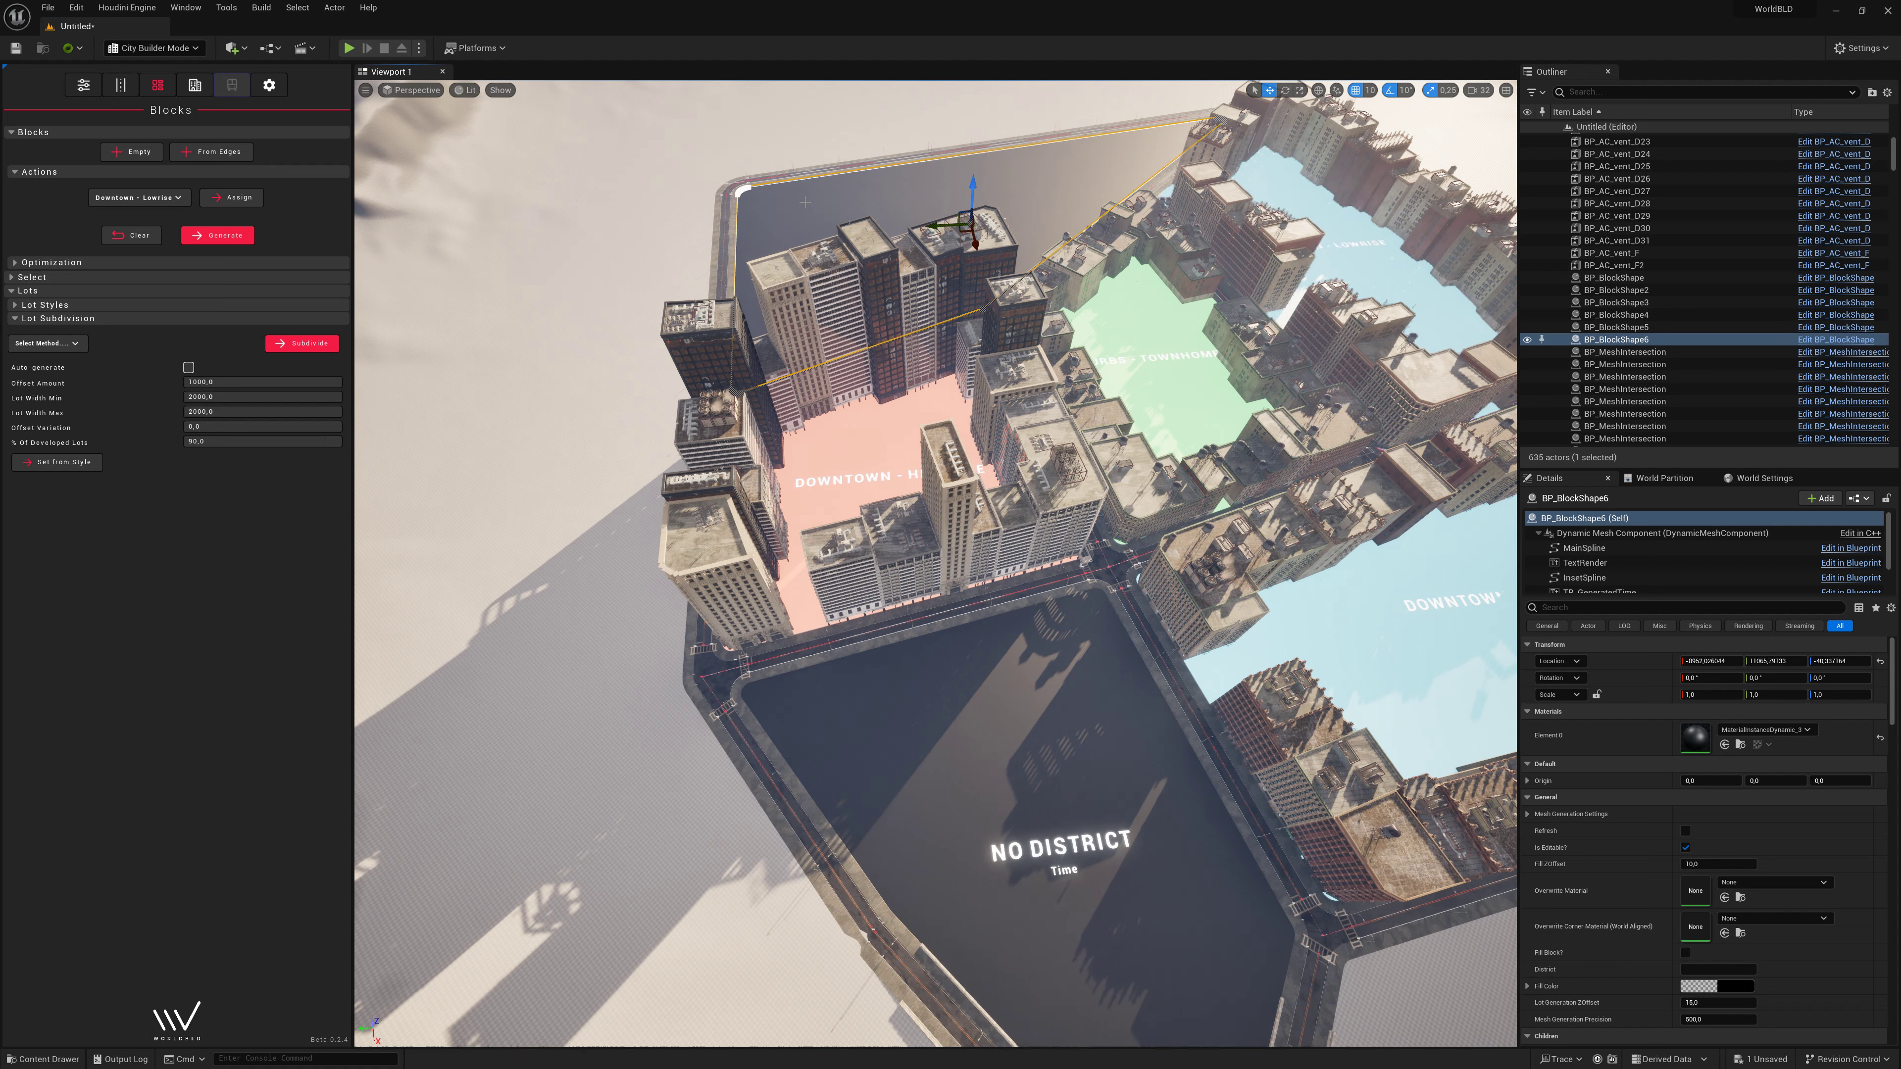
click(138, 197)
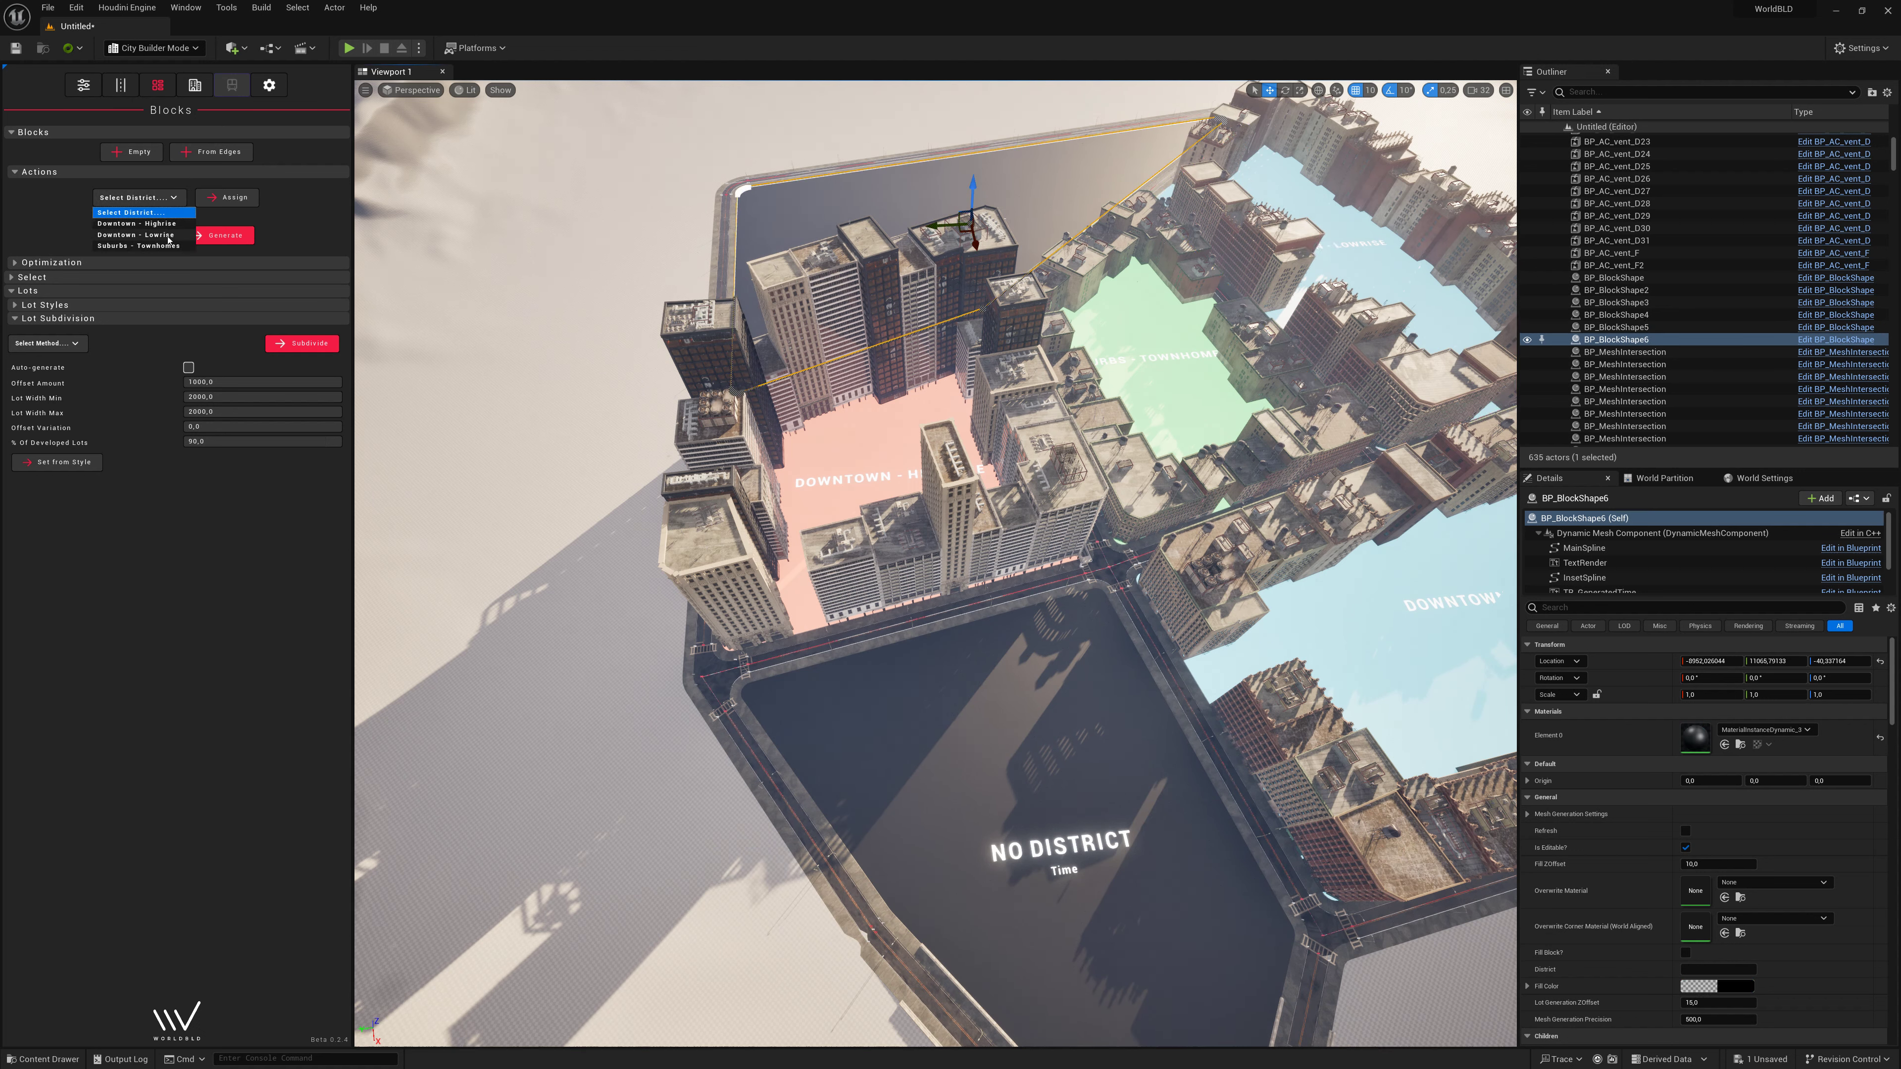
click(136, 234)
click(233, 197)
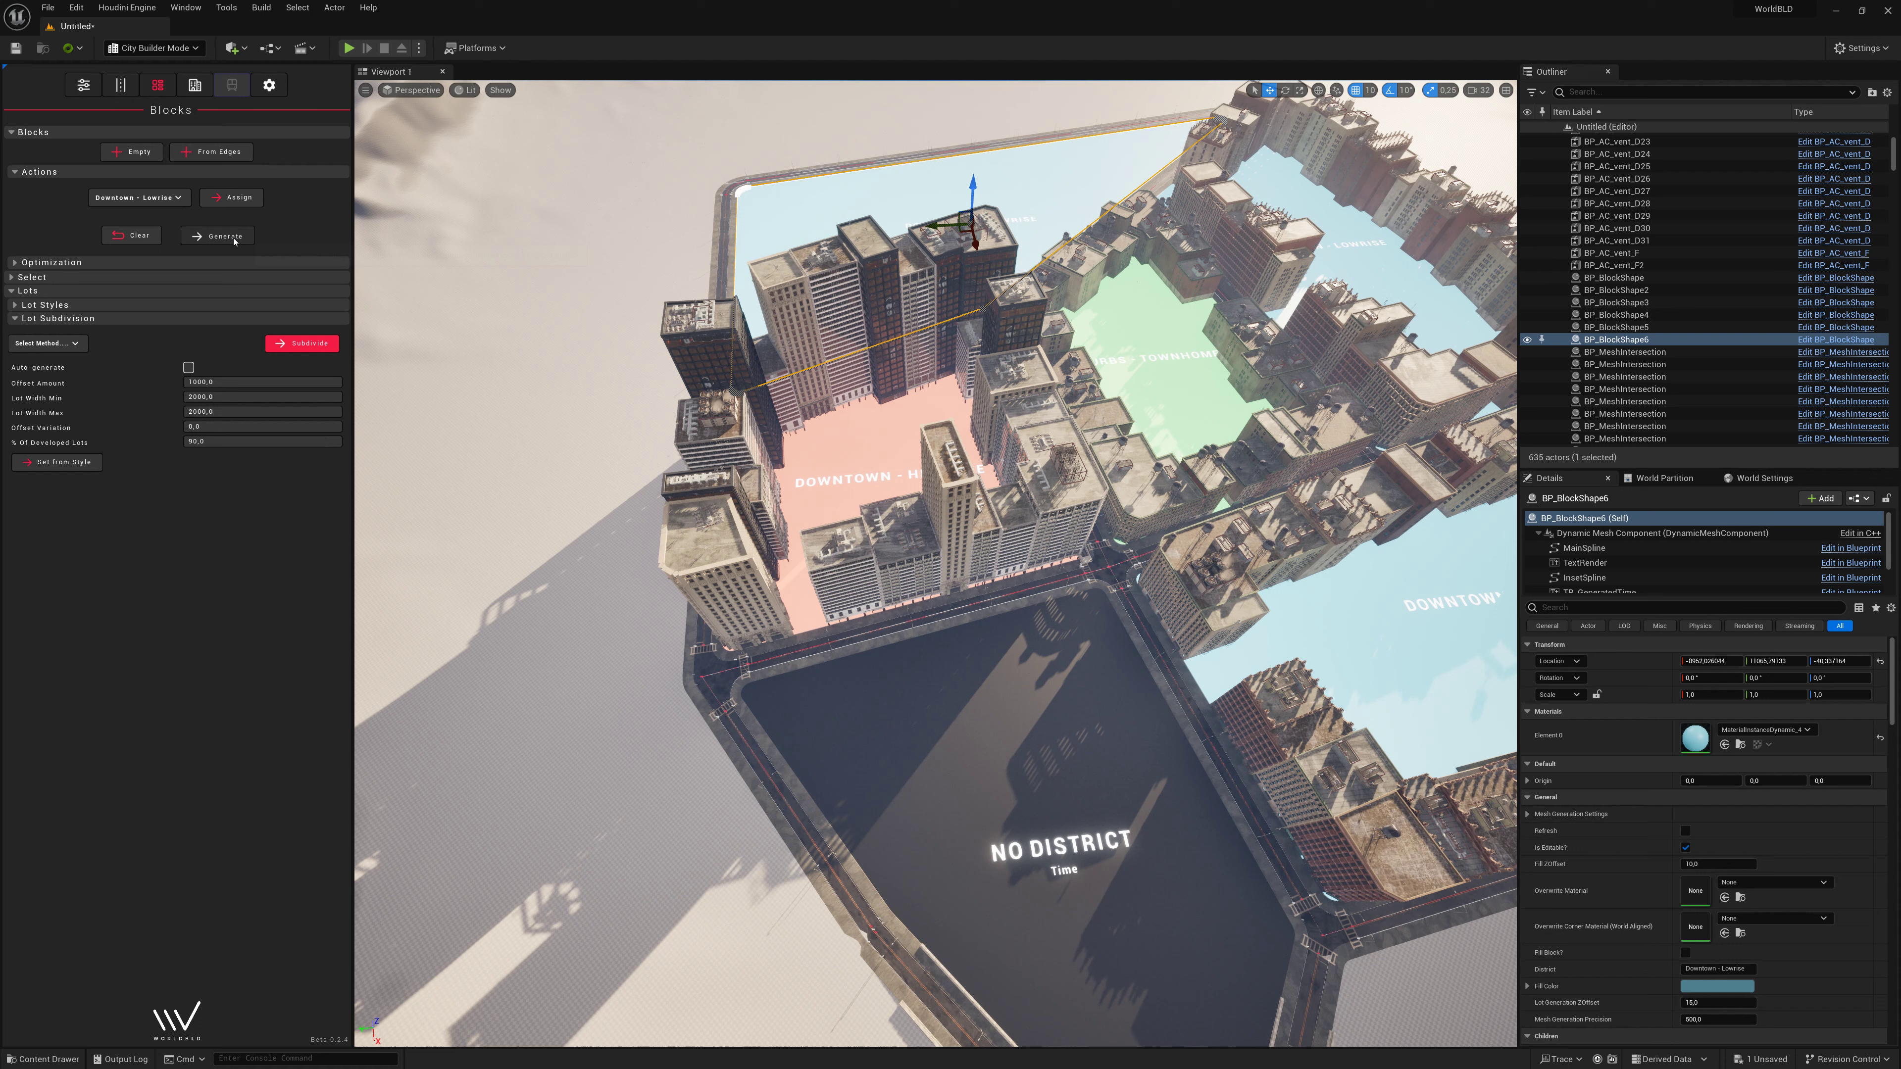
click(234, 241)
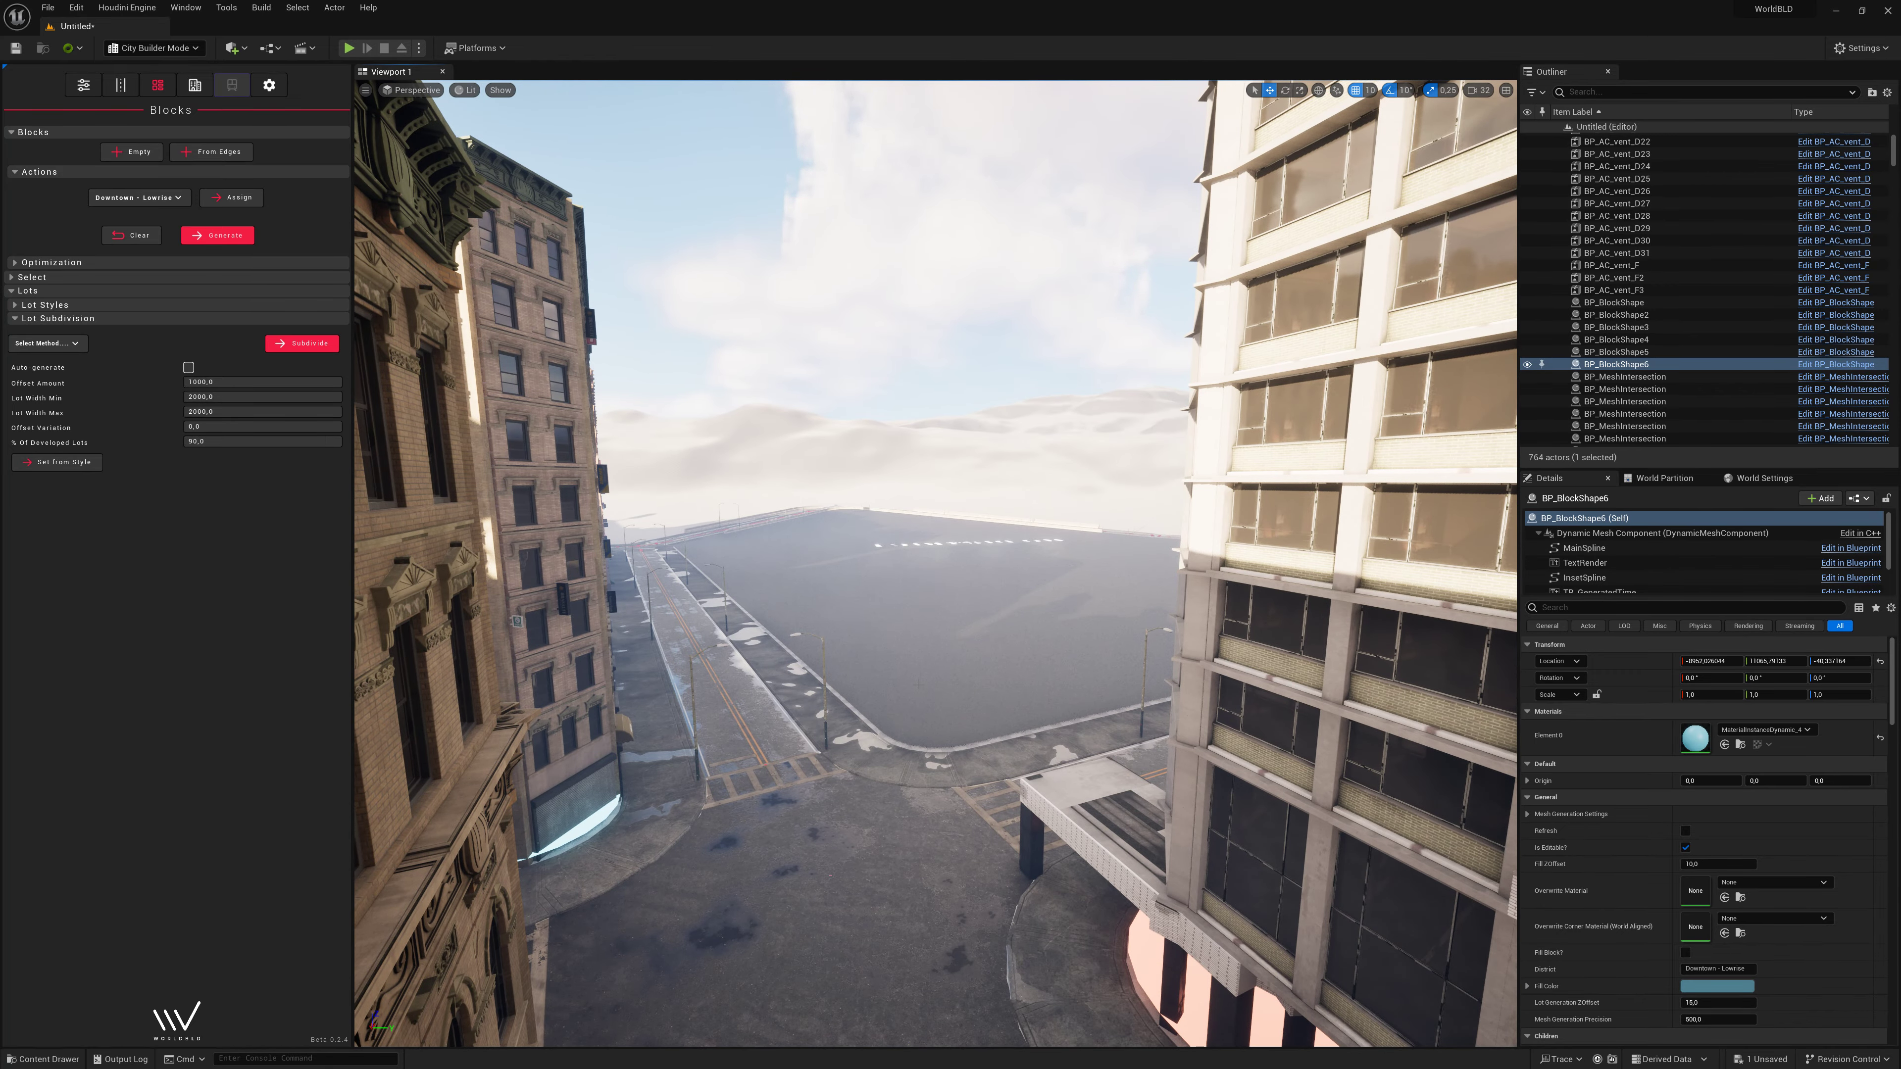
Make the block down the street Downtown - Highrise and generate its towers.
click(936, 613)
click(139, 197)
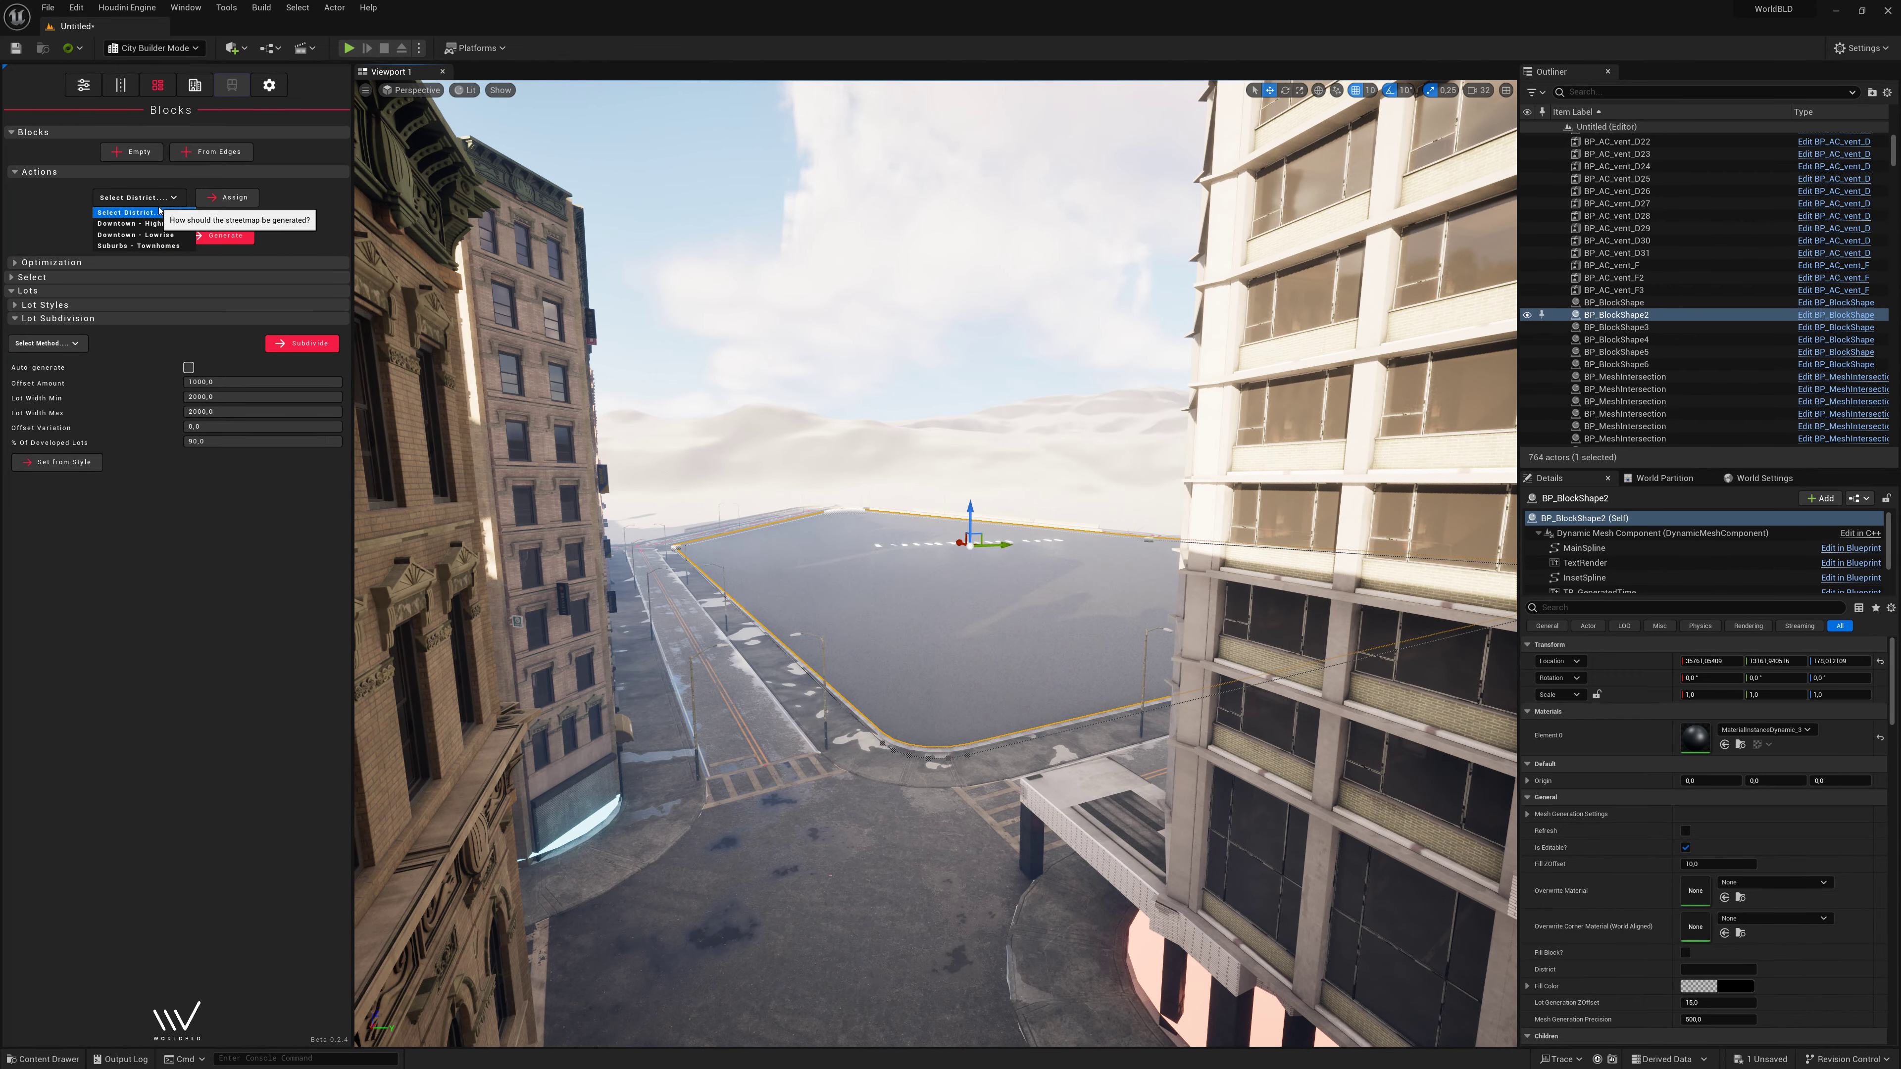
click(139, 225)
click(221, 200)
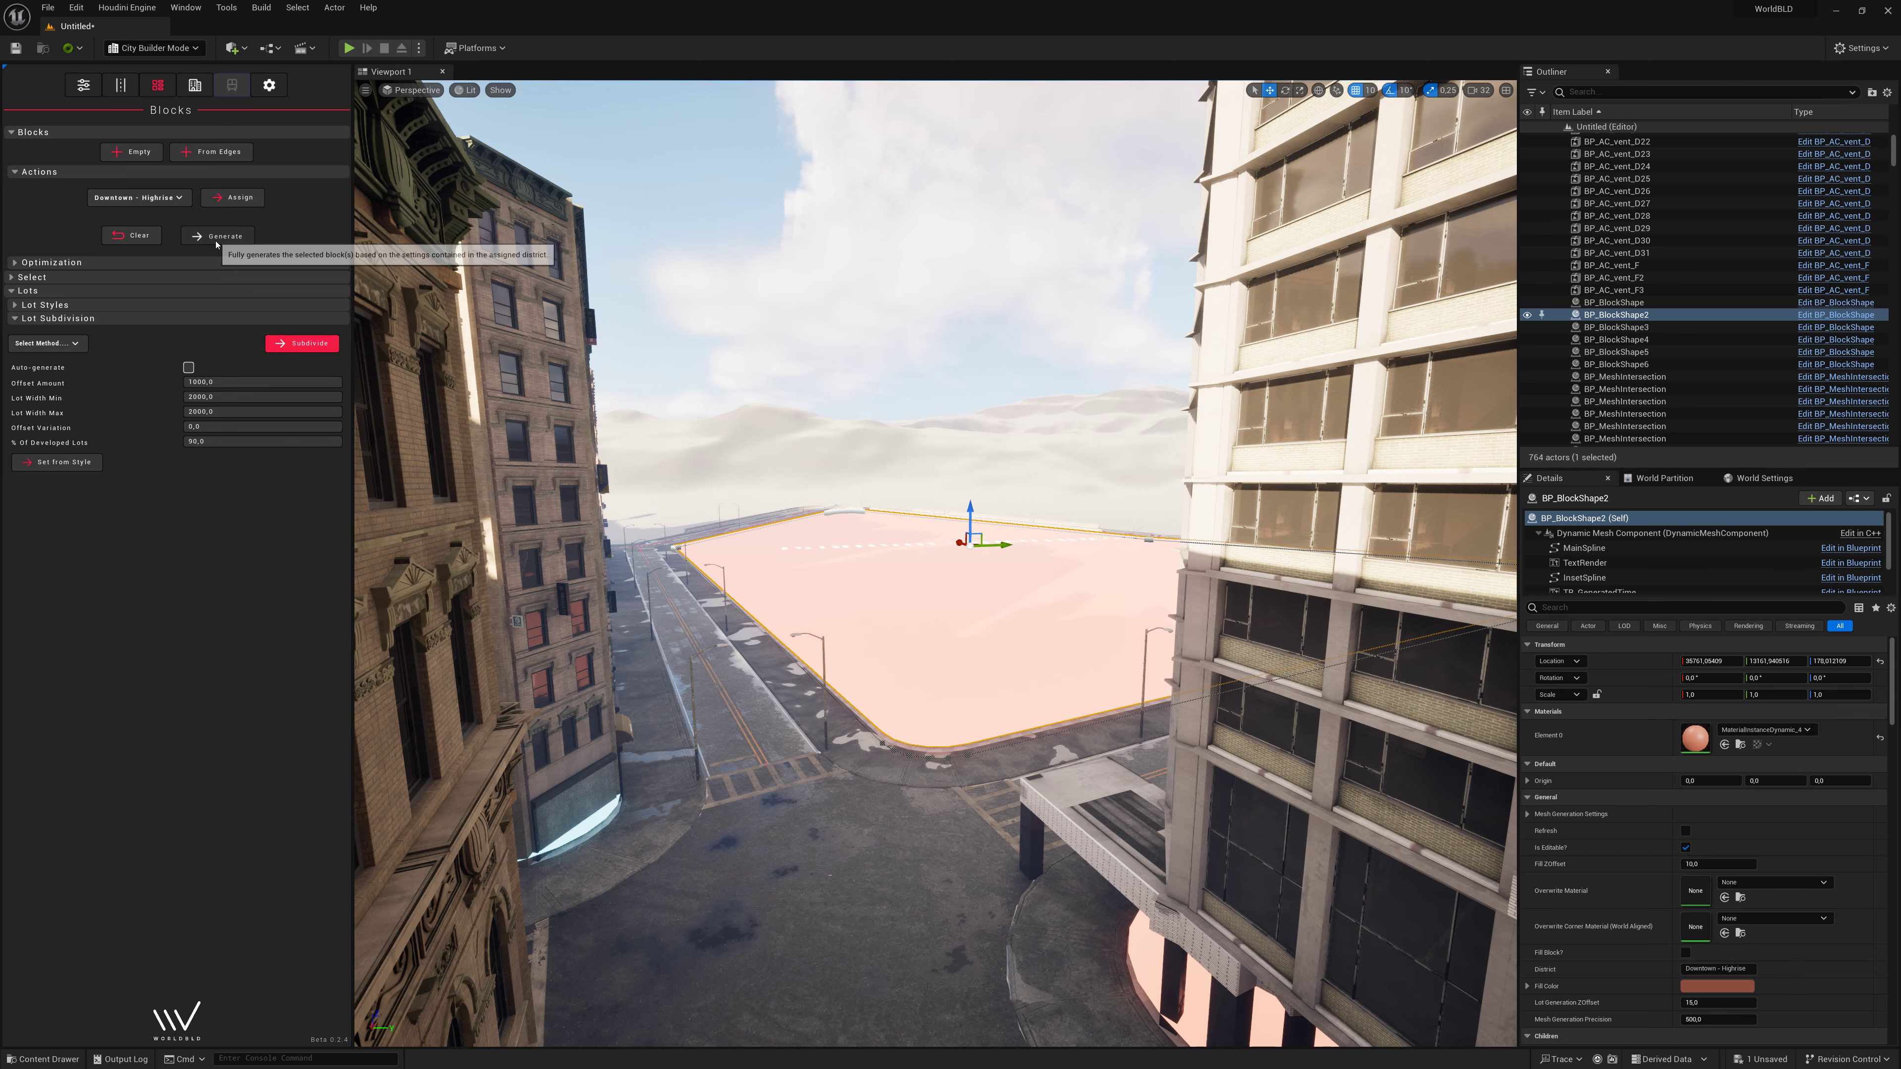
click(216, 238)
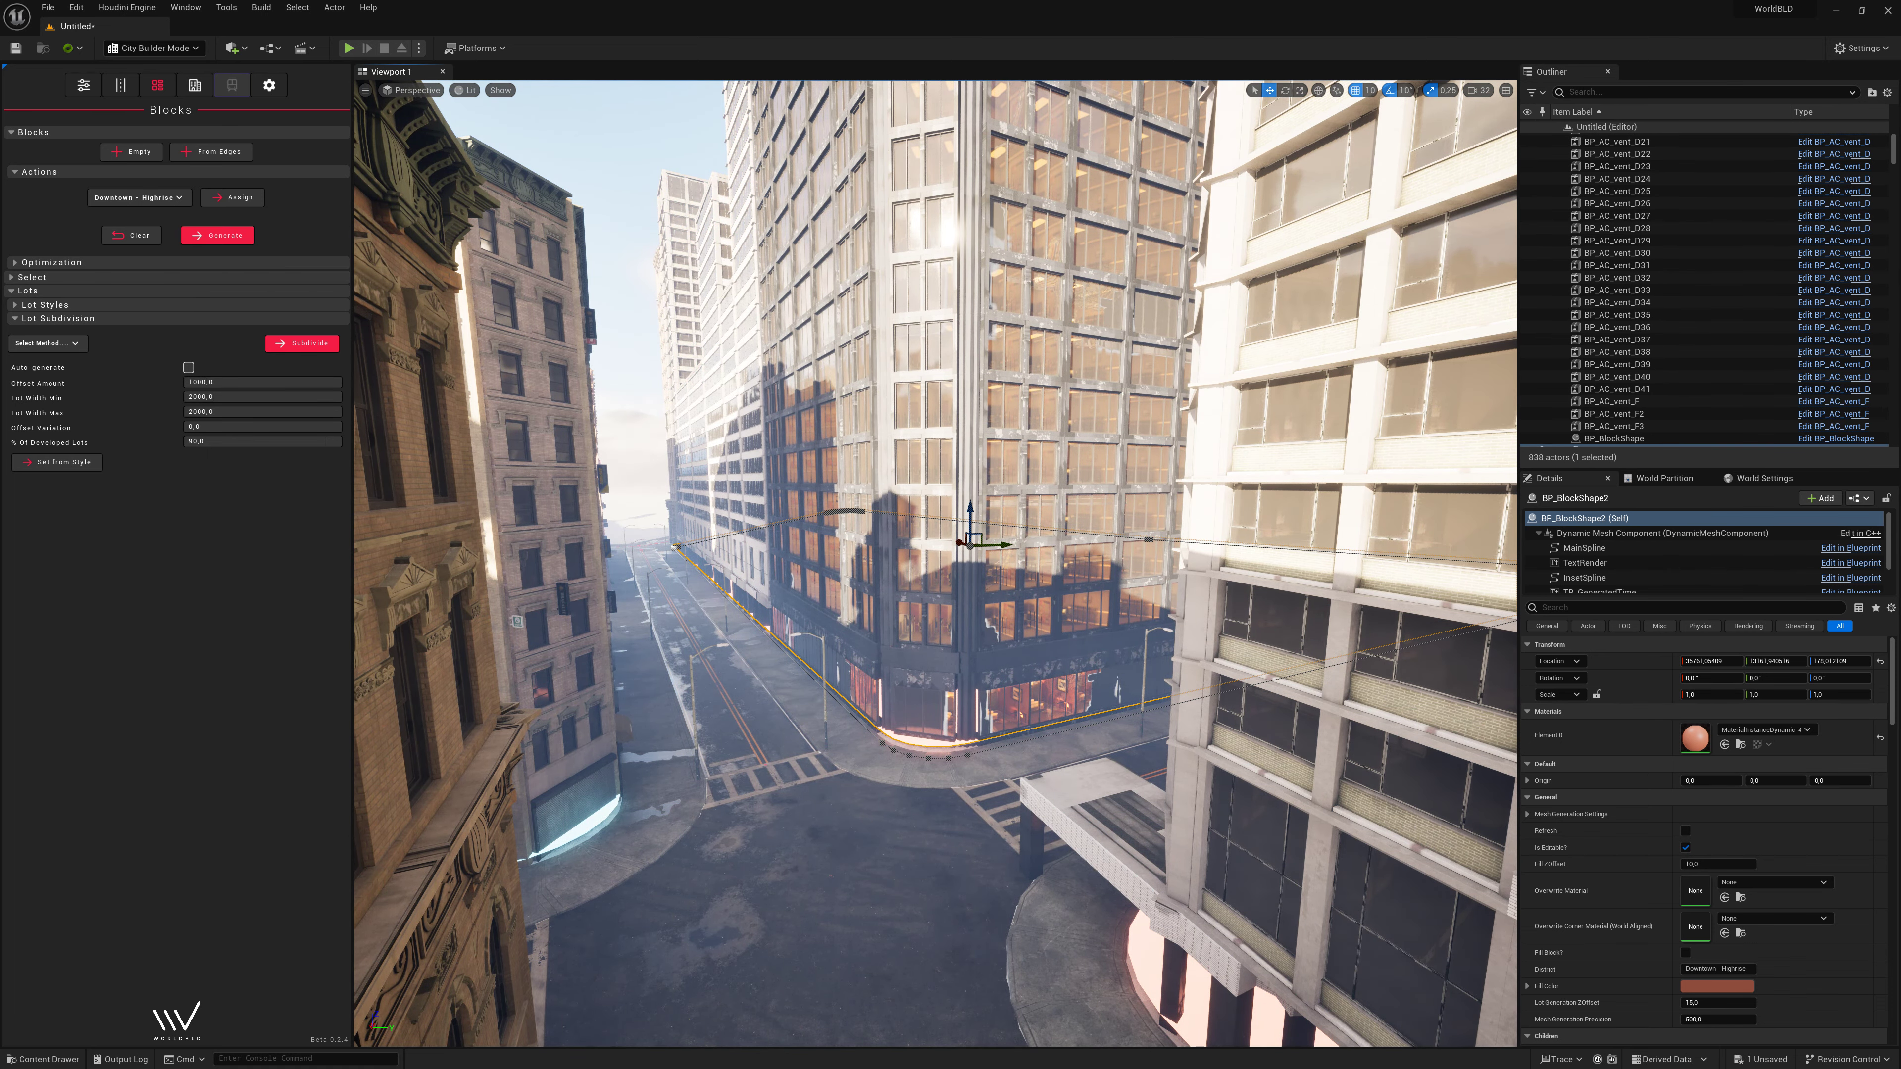
right_click(868, 907)
click(901, 899)
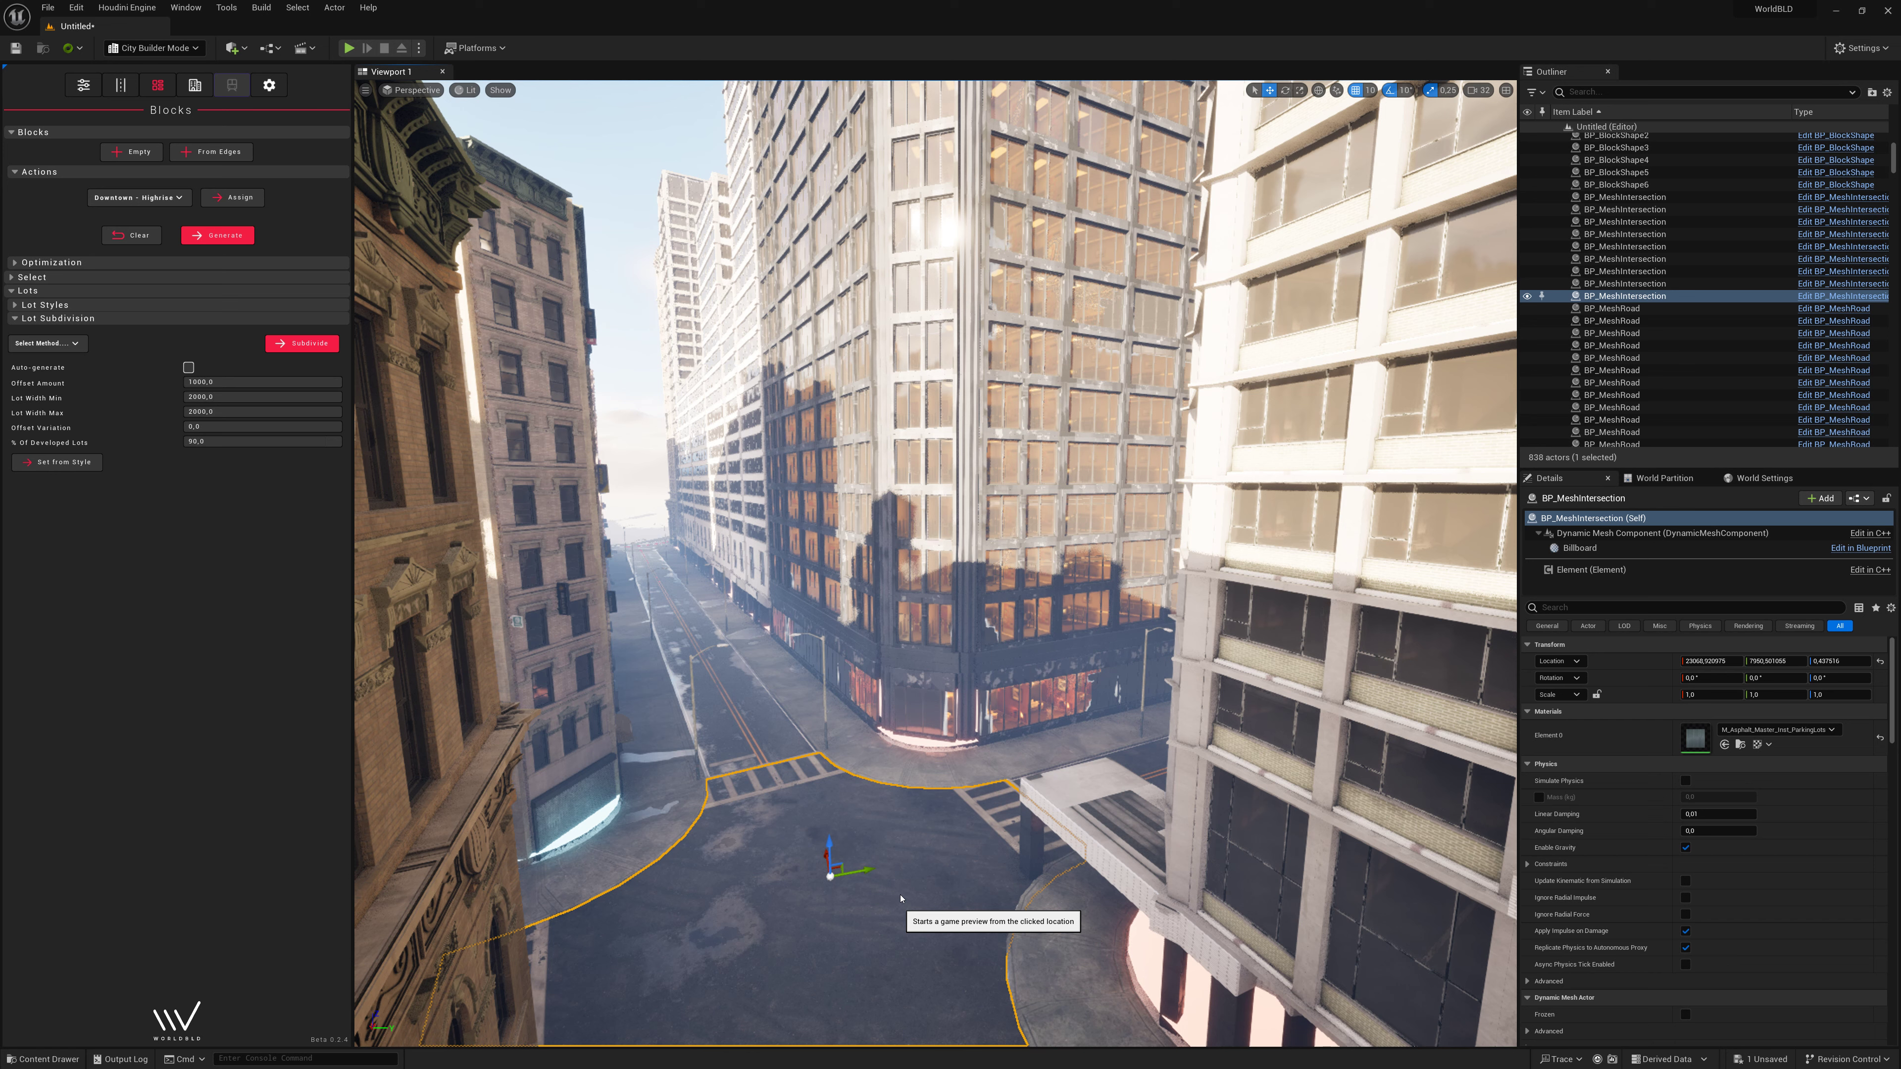
Play from the intersection and take control of the street-level camera.
click(900, 898)
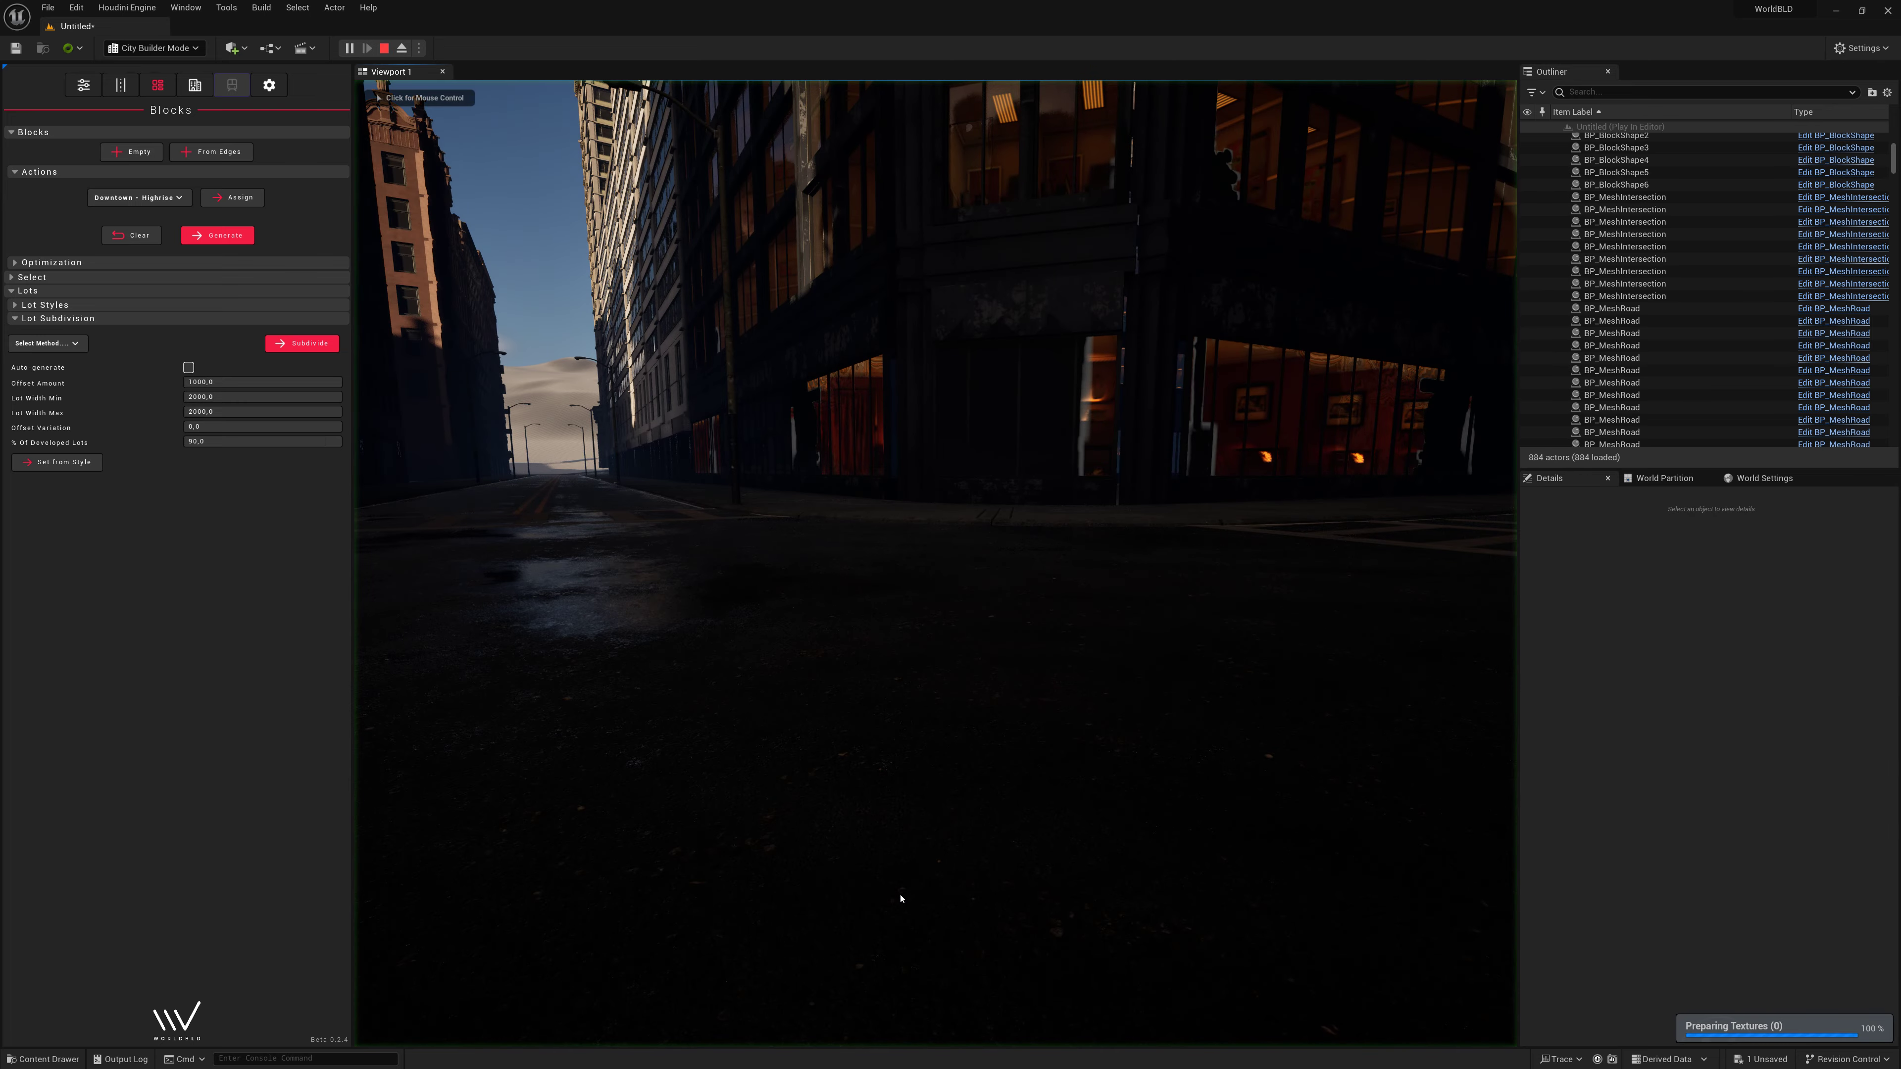
click(901, 898)
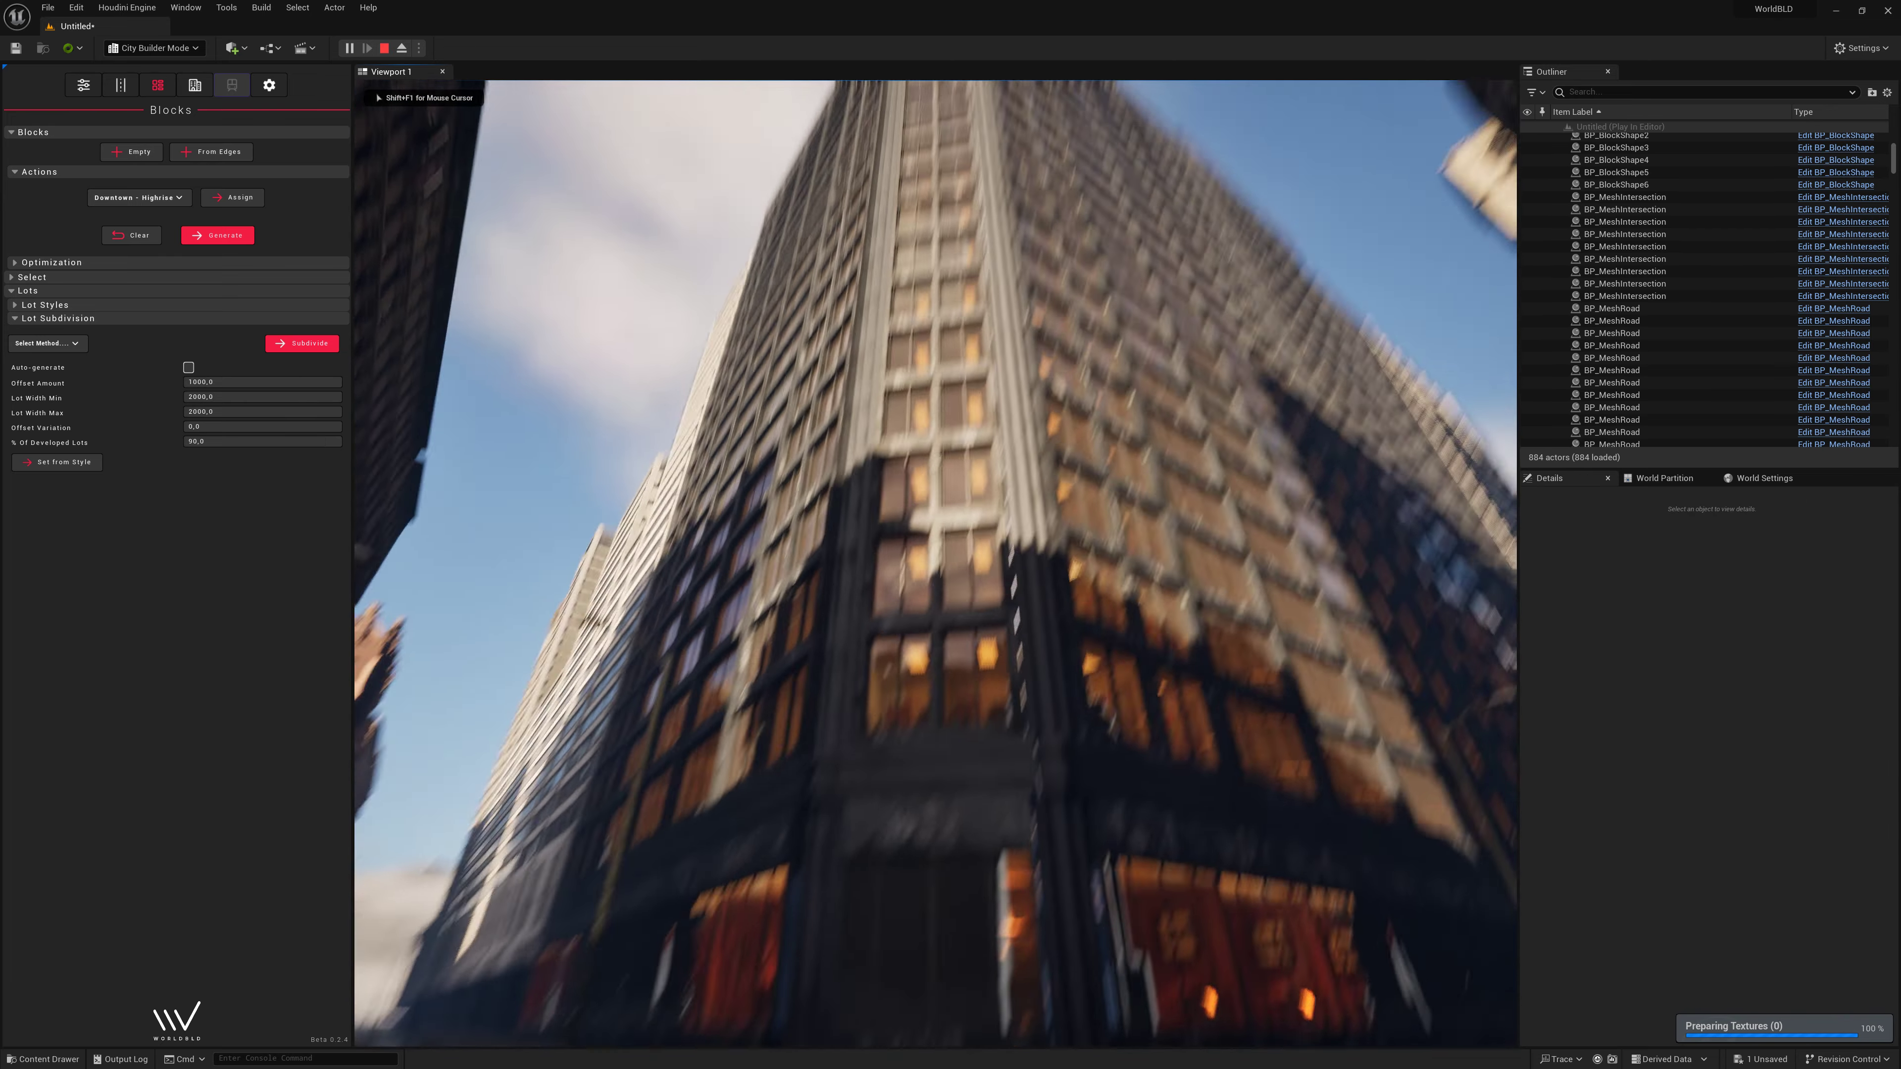